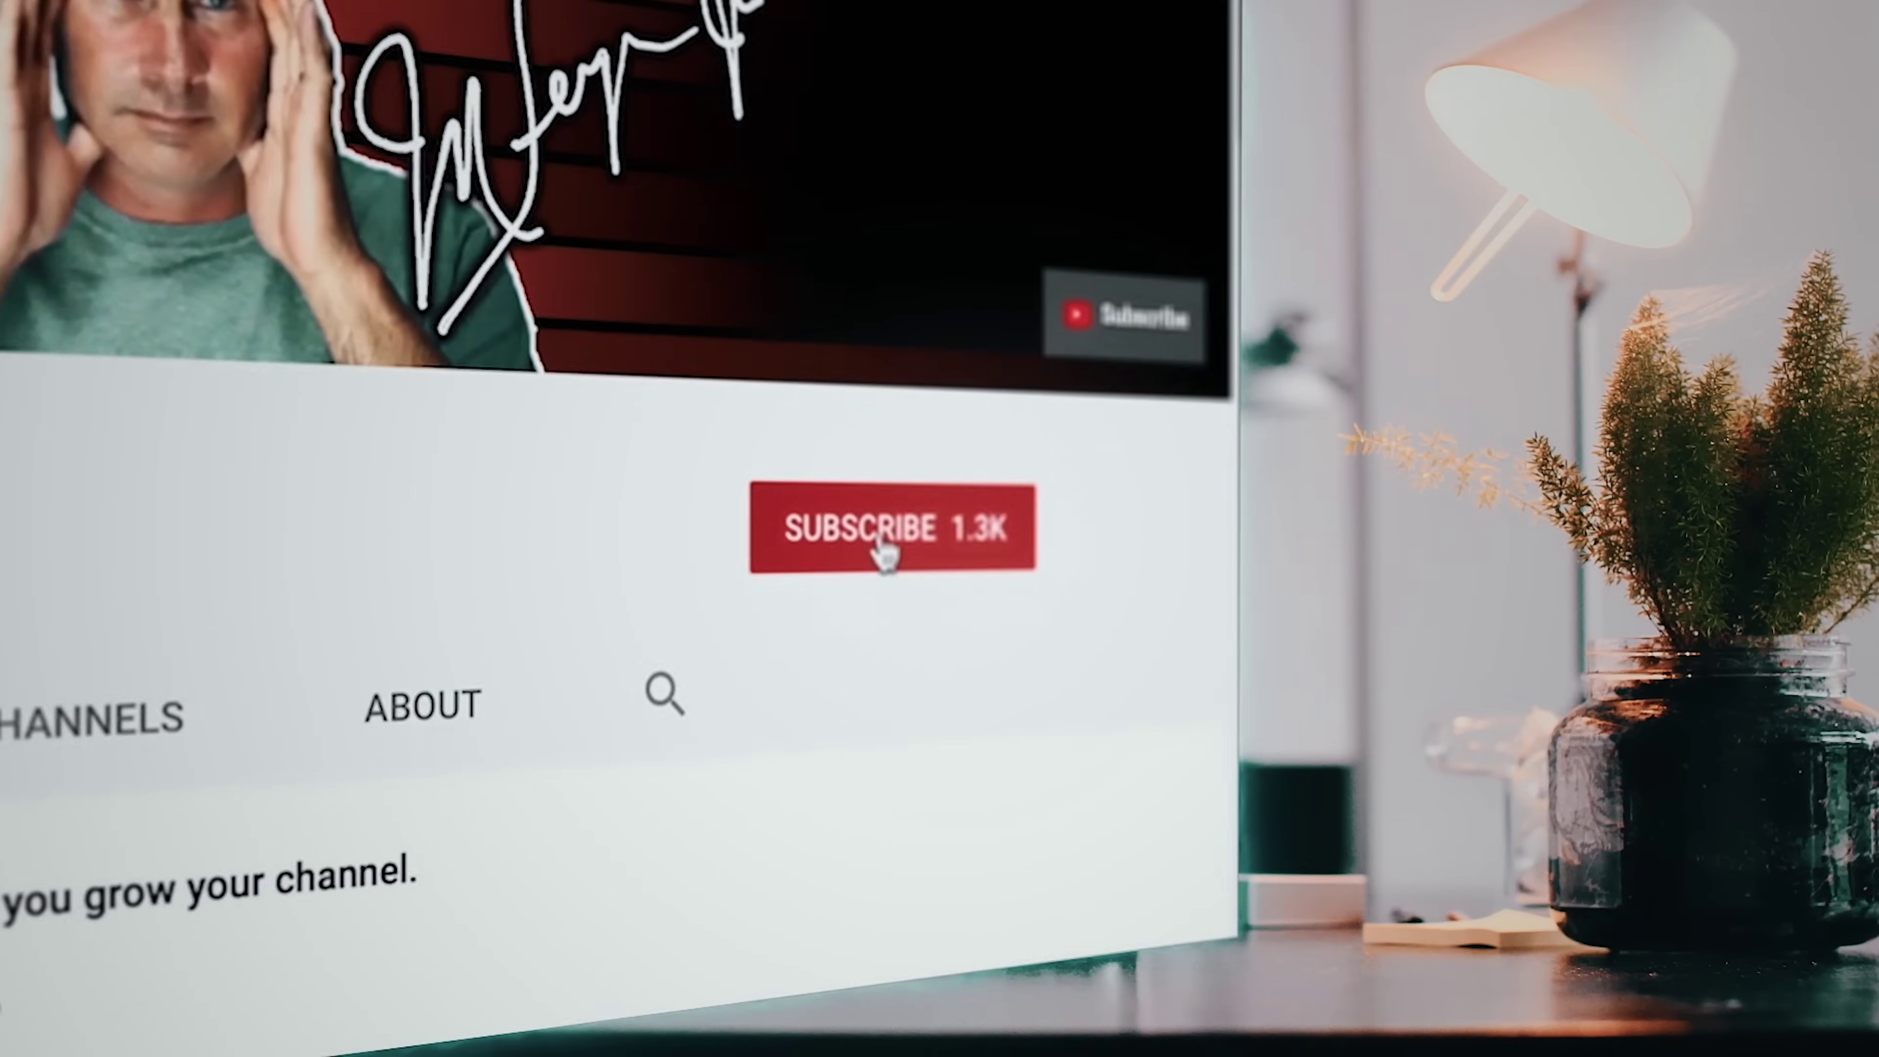
Subscribe to the YouTube channel and turn on the notification bell for new videos
left_click(882, 550)
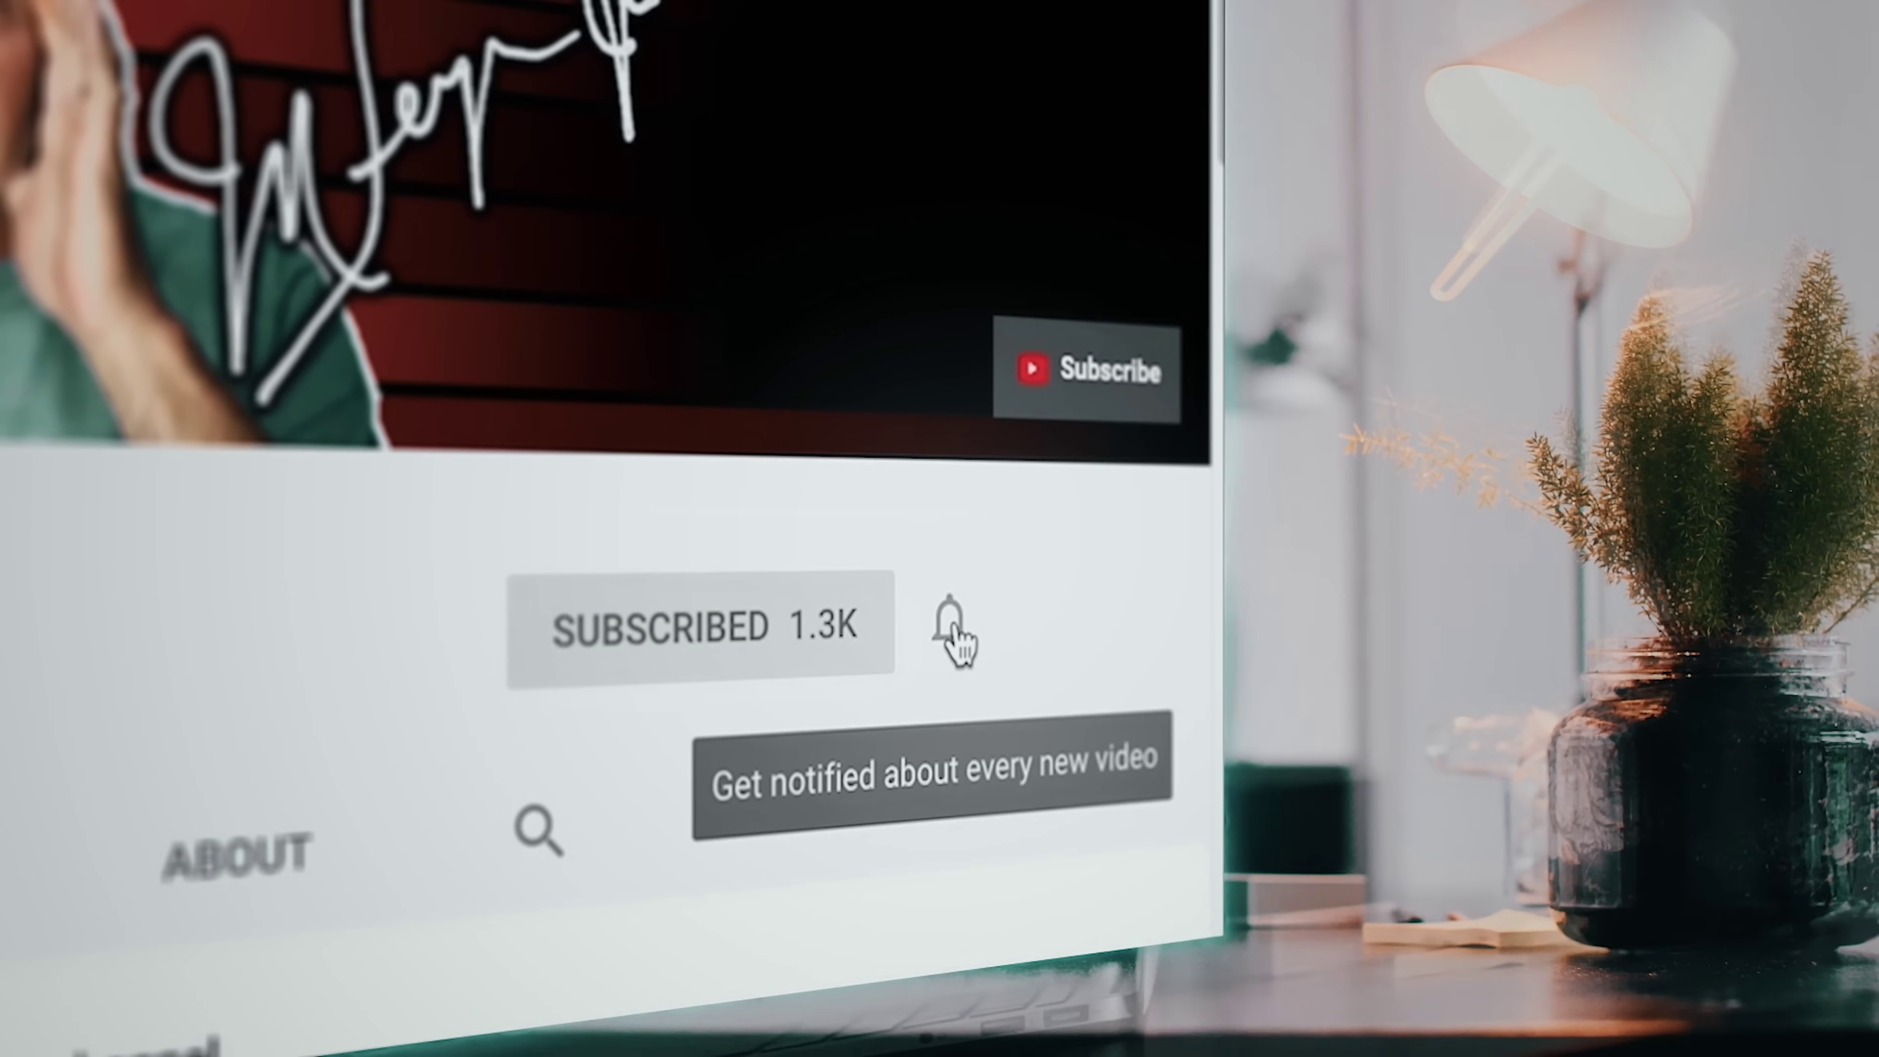
left_click(954, 644)
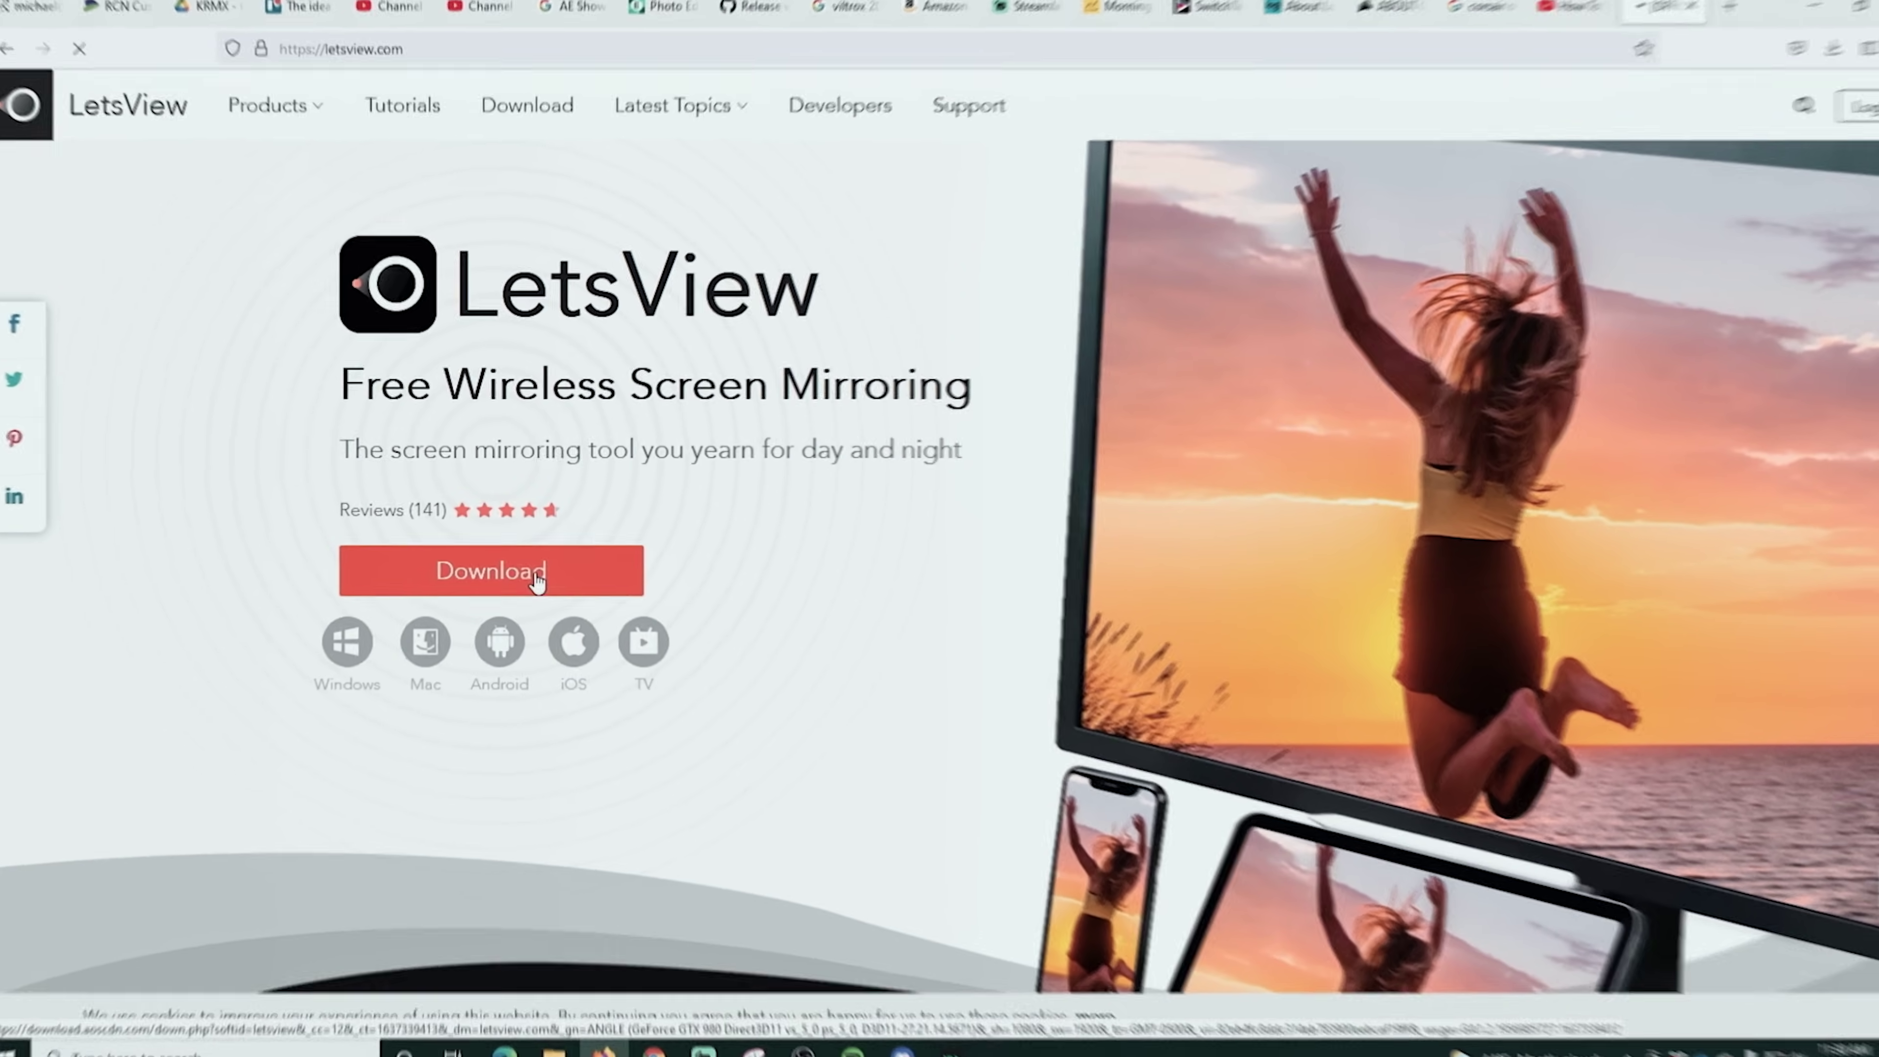
Download and save letsview-setup.exe from letsview.com, then minimize Firefox
left_click(536, 576)
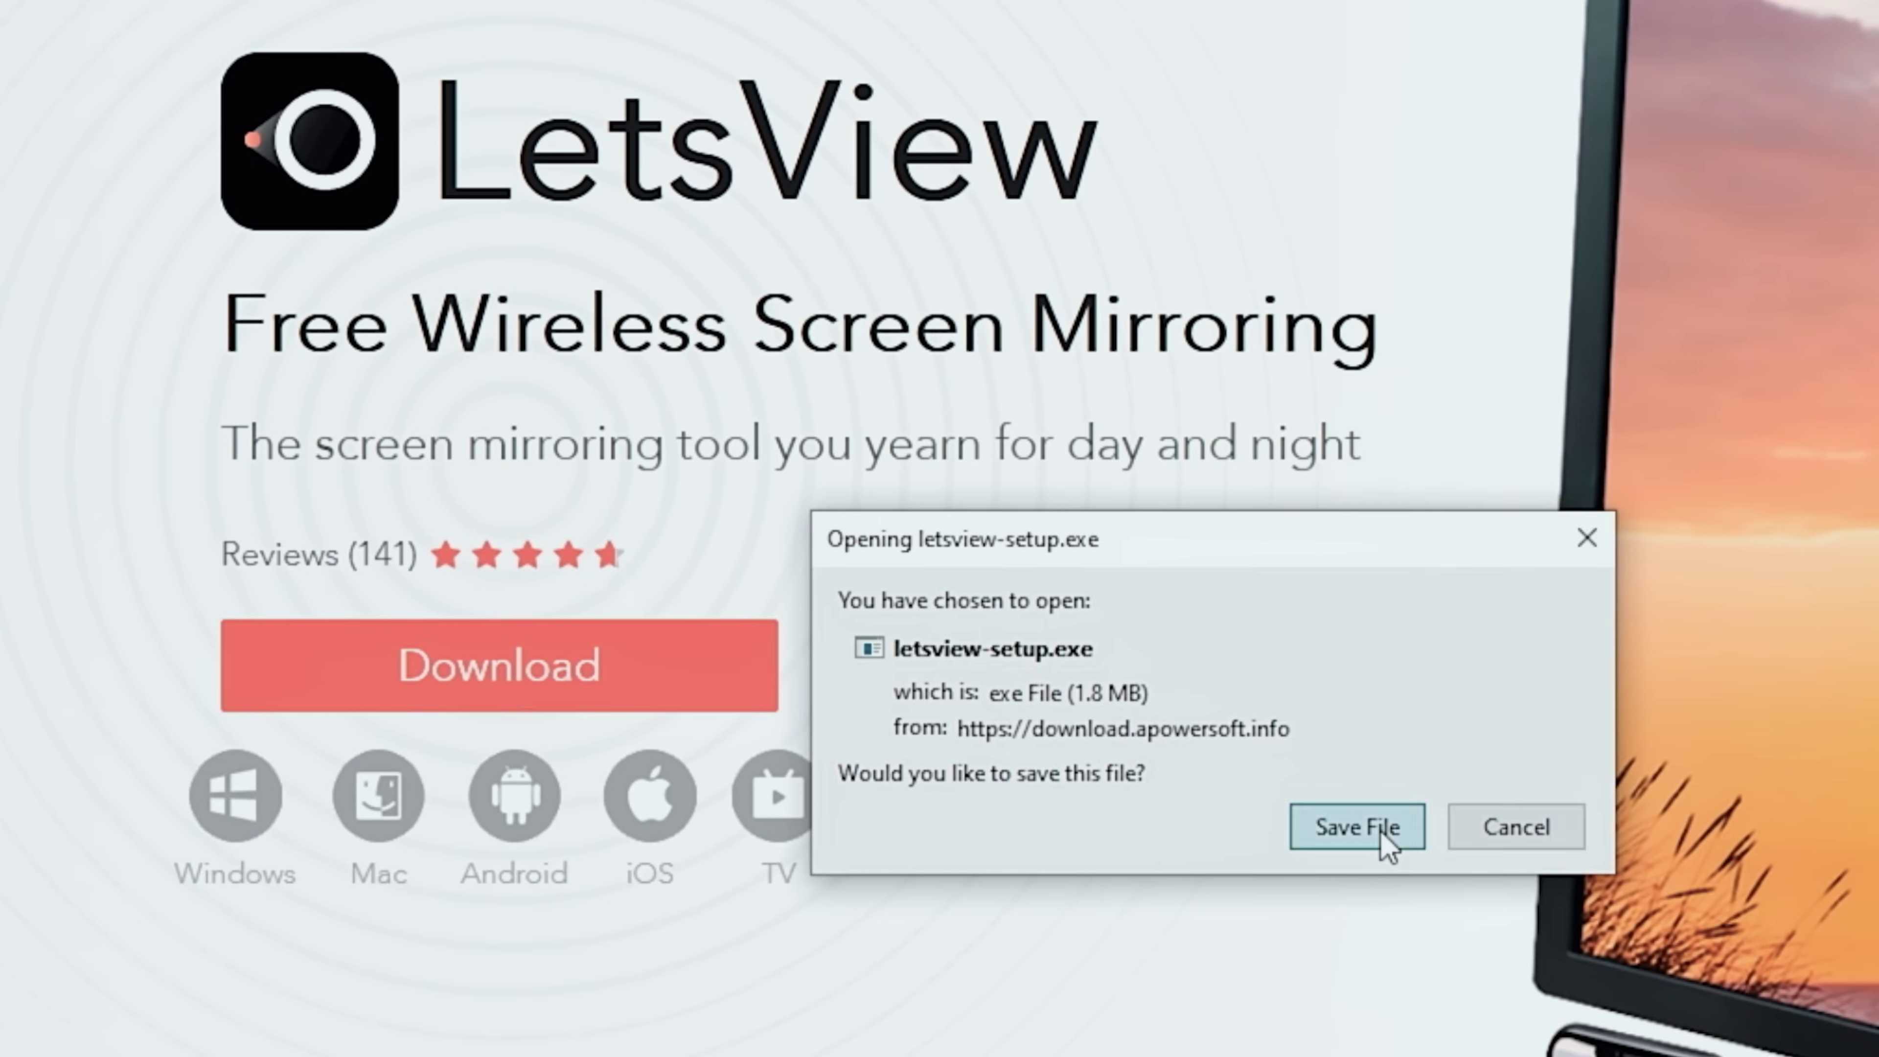
left_click(1380, 832)
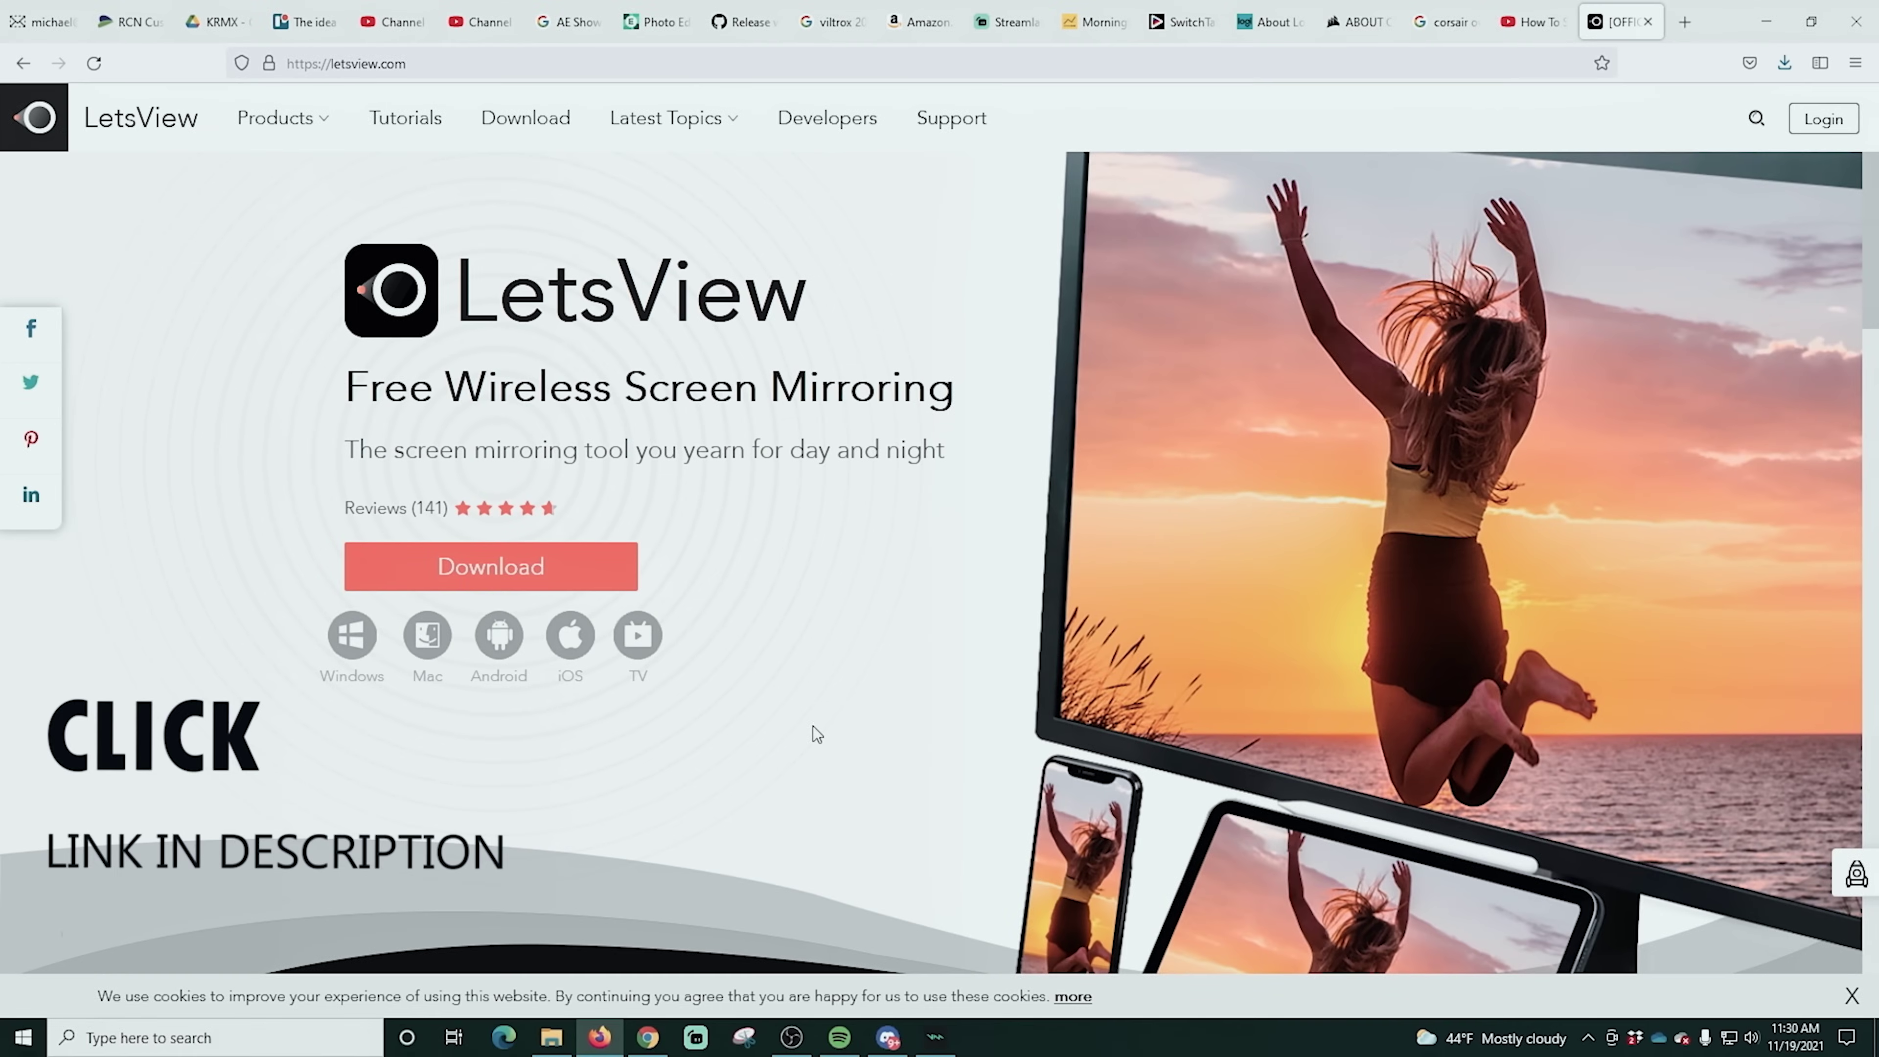
left_click(1766, 18)
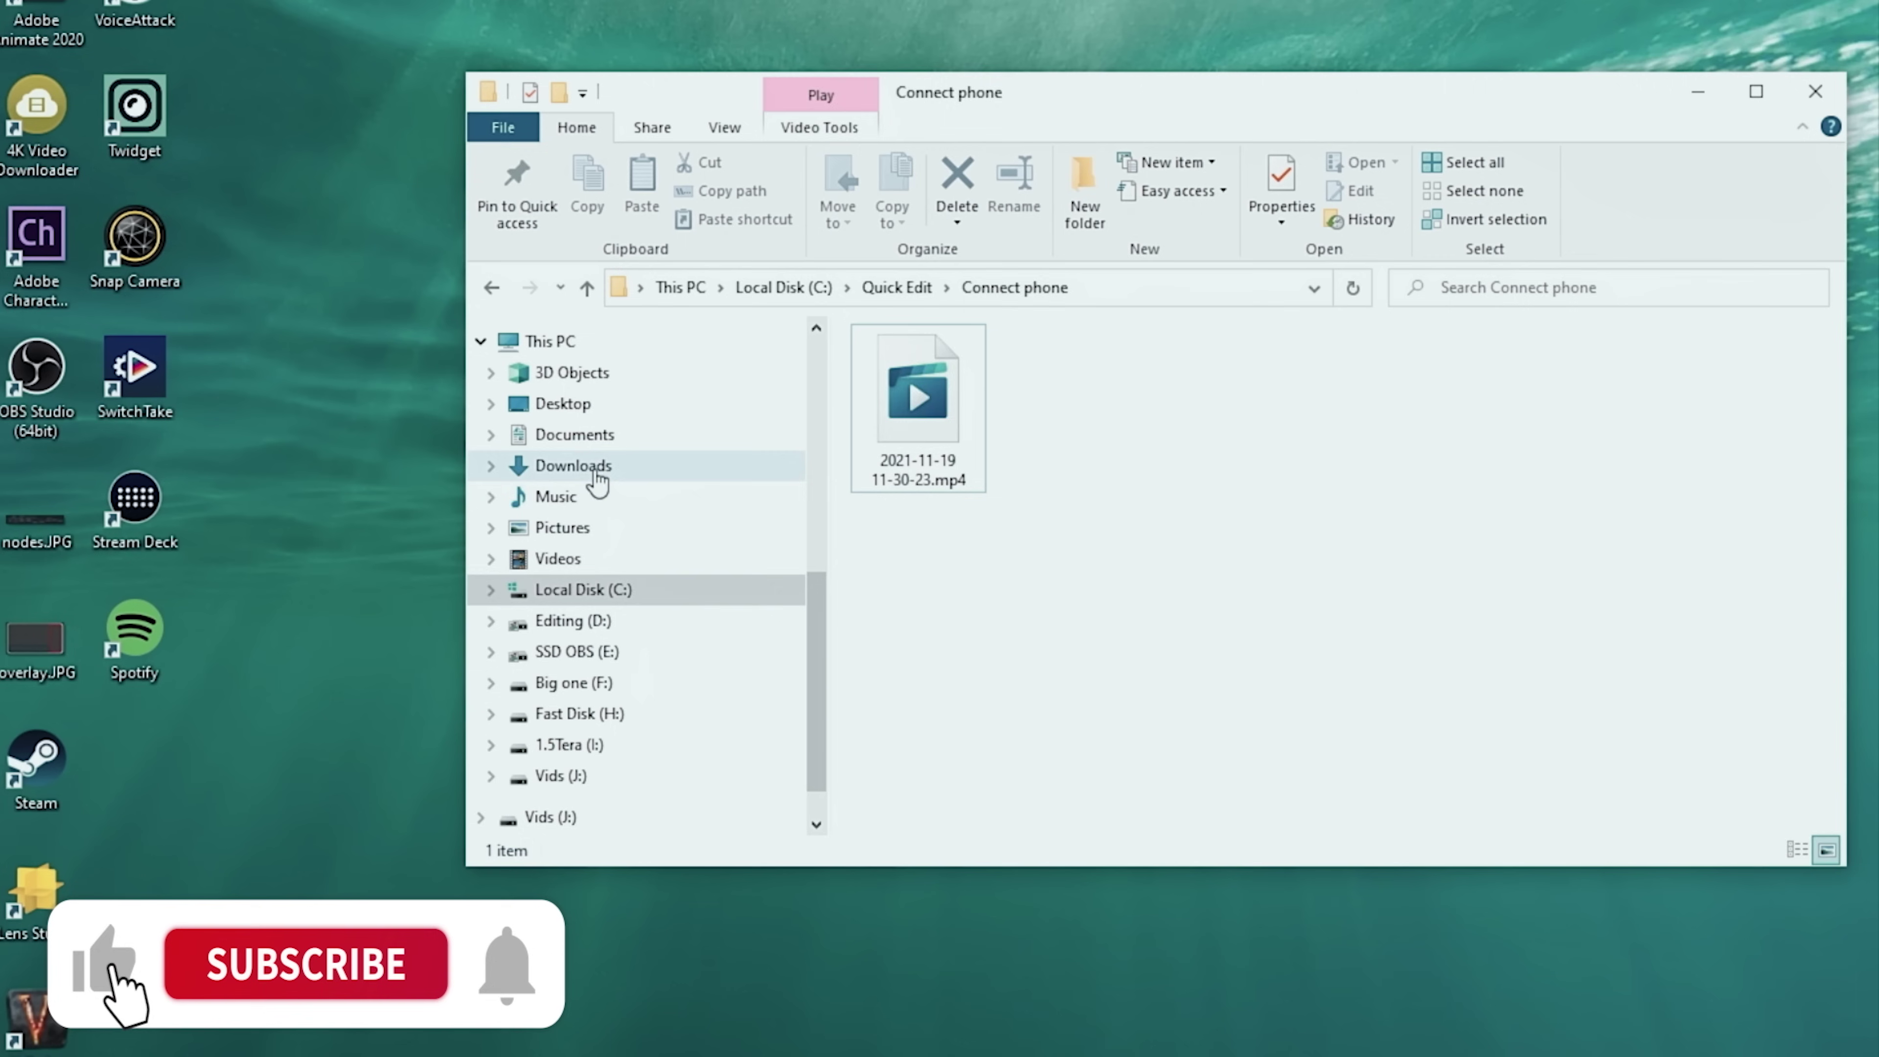
Install LetsView by running letsview-setup.exe from the Downloads folder
left_click(588, 468)
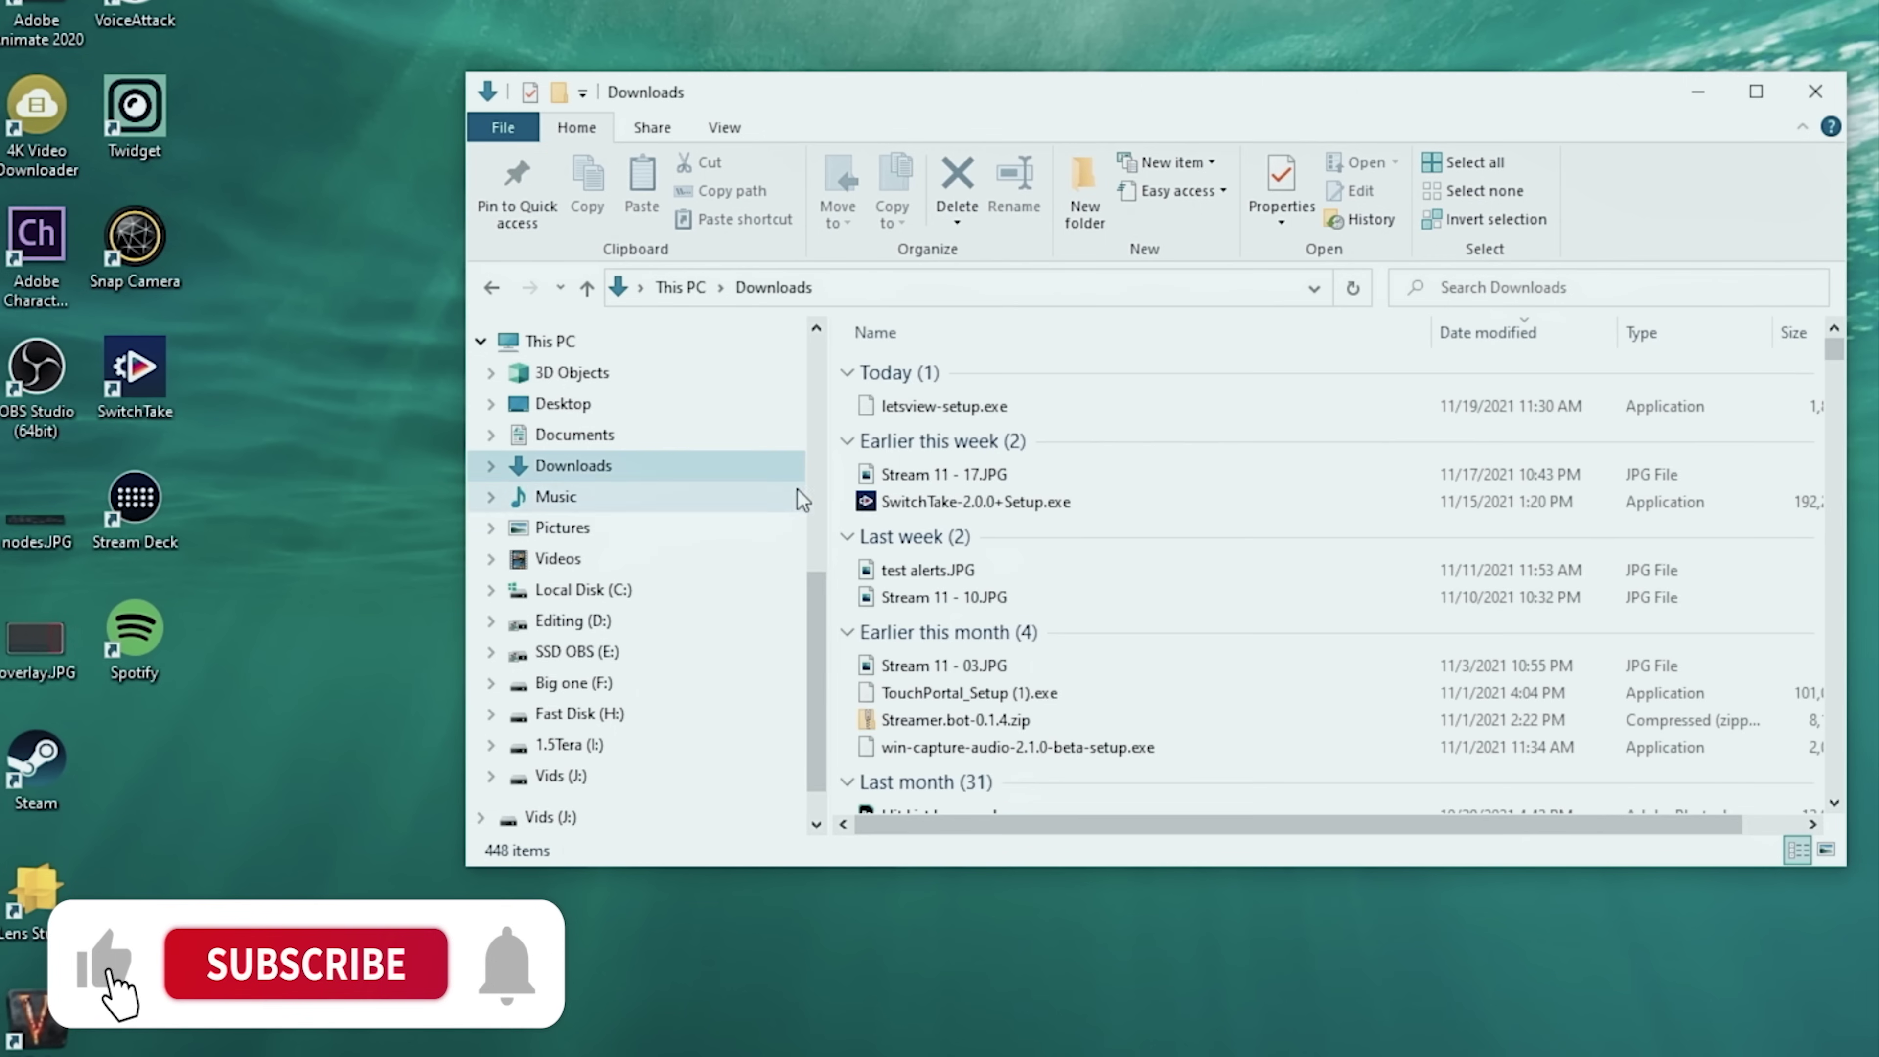
double_click(931, 404)
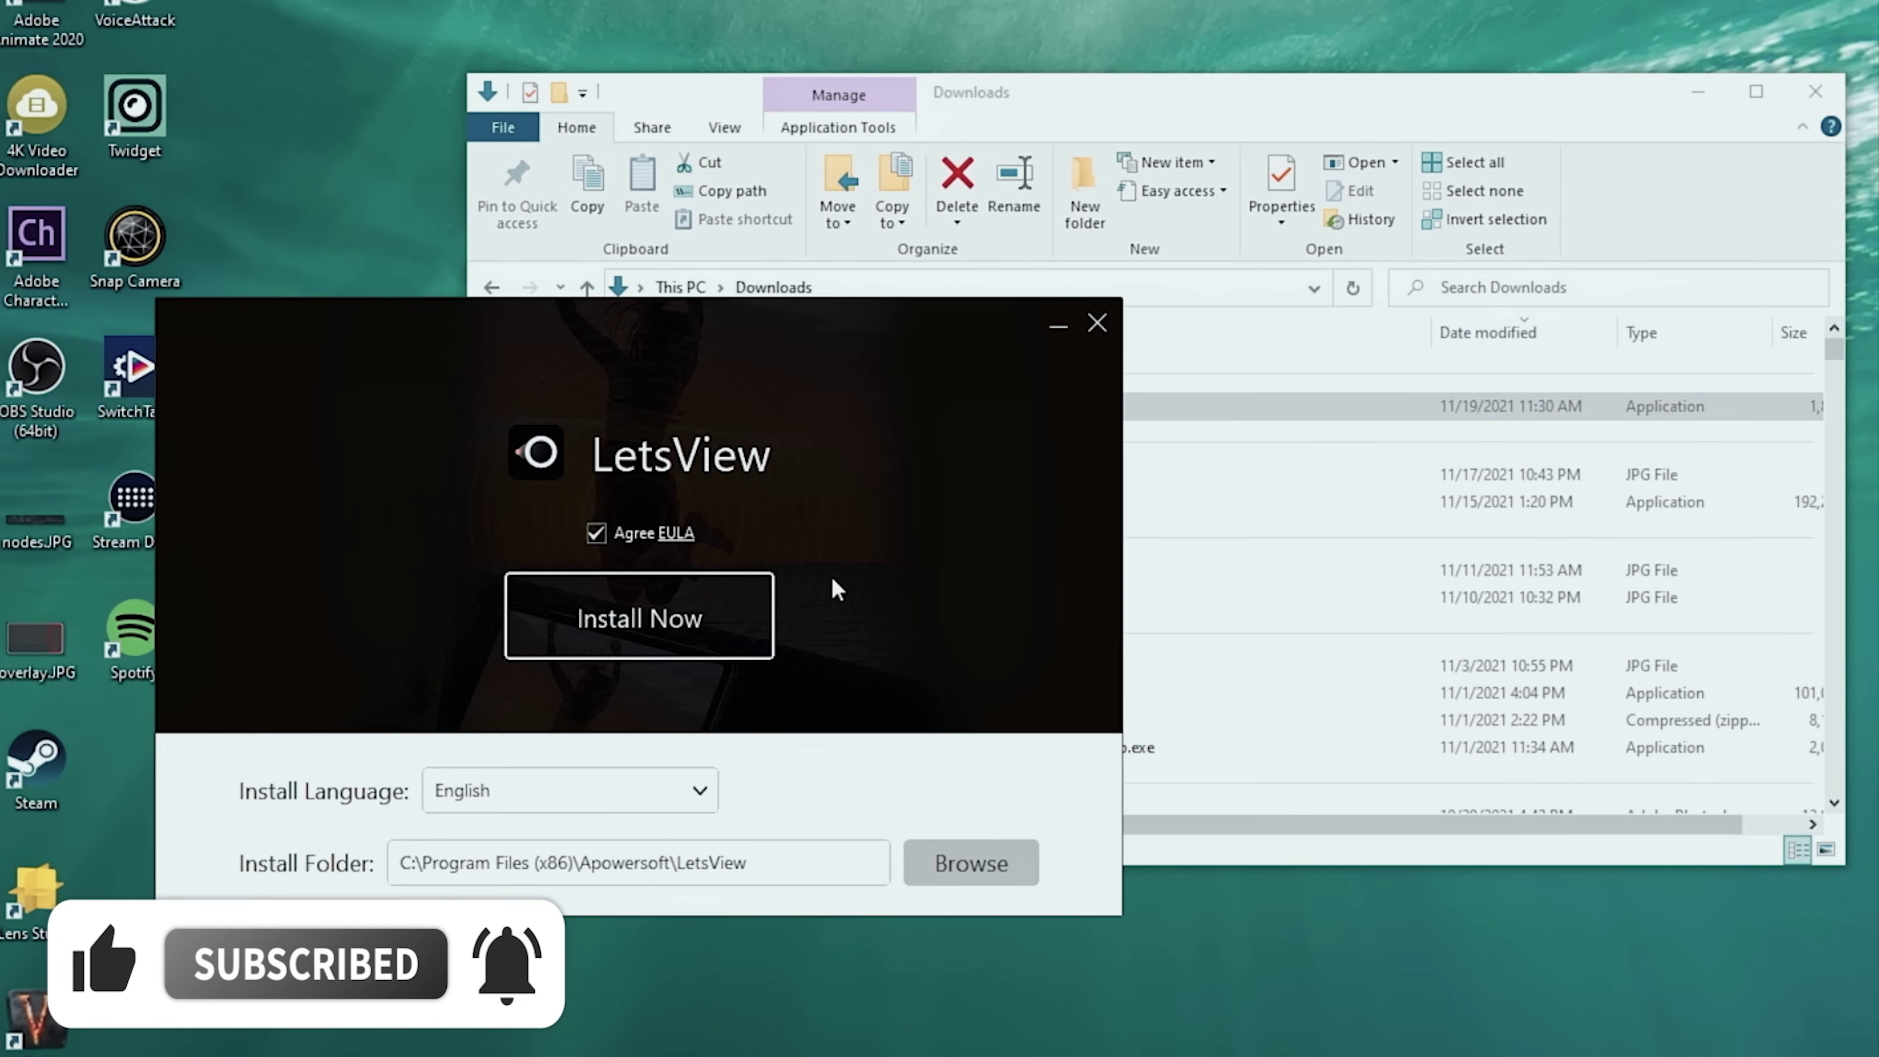
left_click(660, 611)
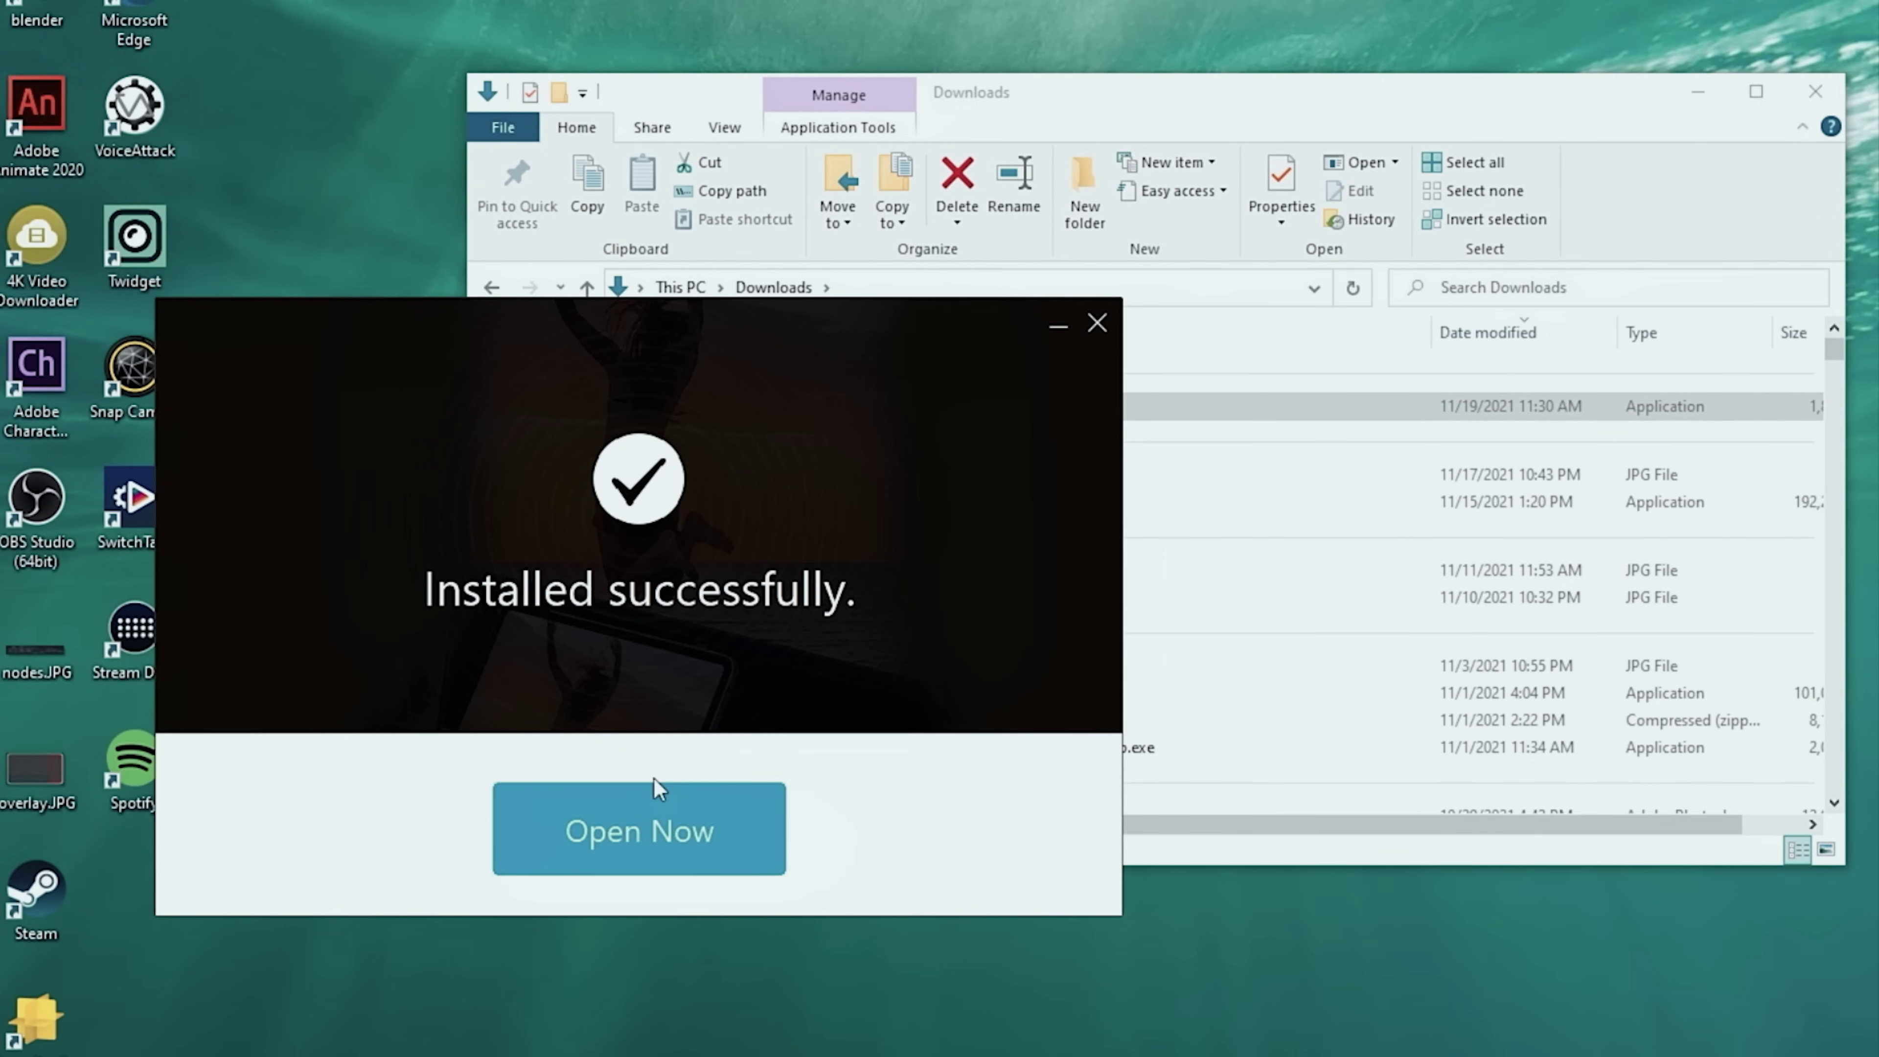
Launch LetsView and keep the Airplay resolution at 1080P 1920*1080 in Settings
left_click(648, 845)
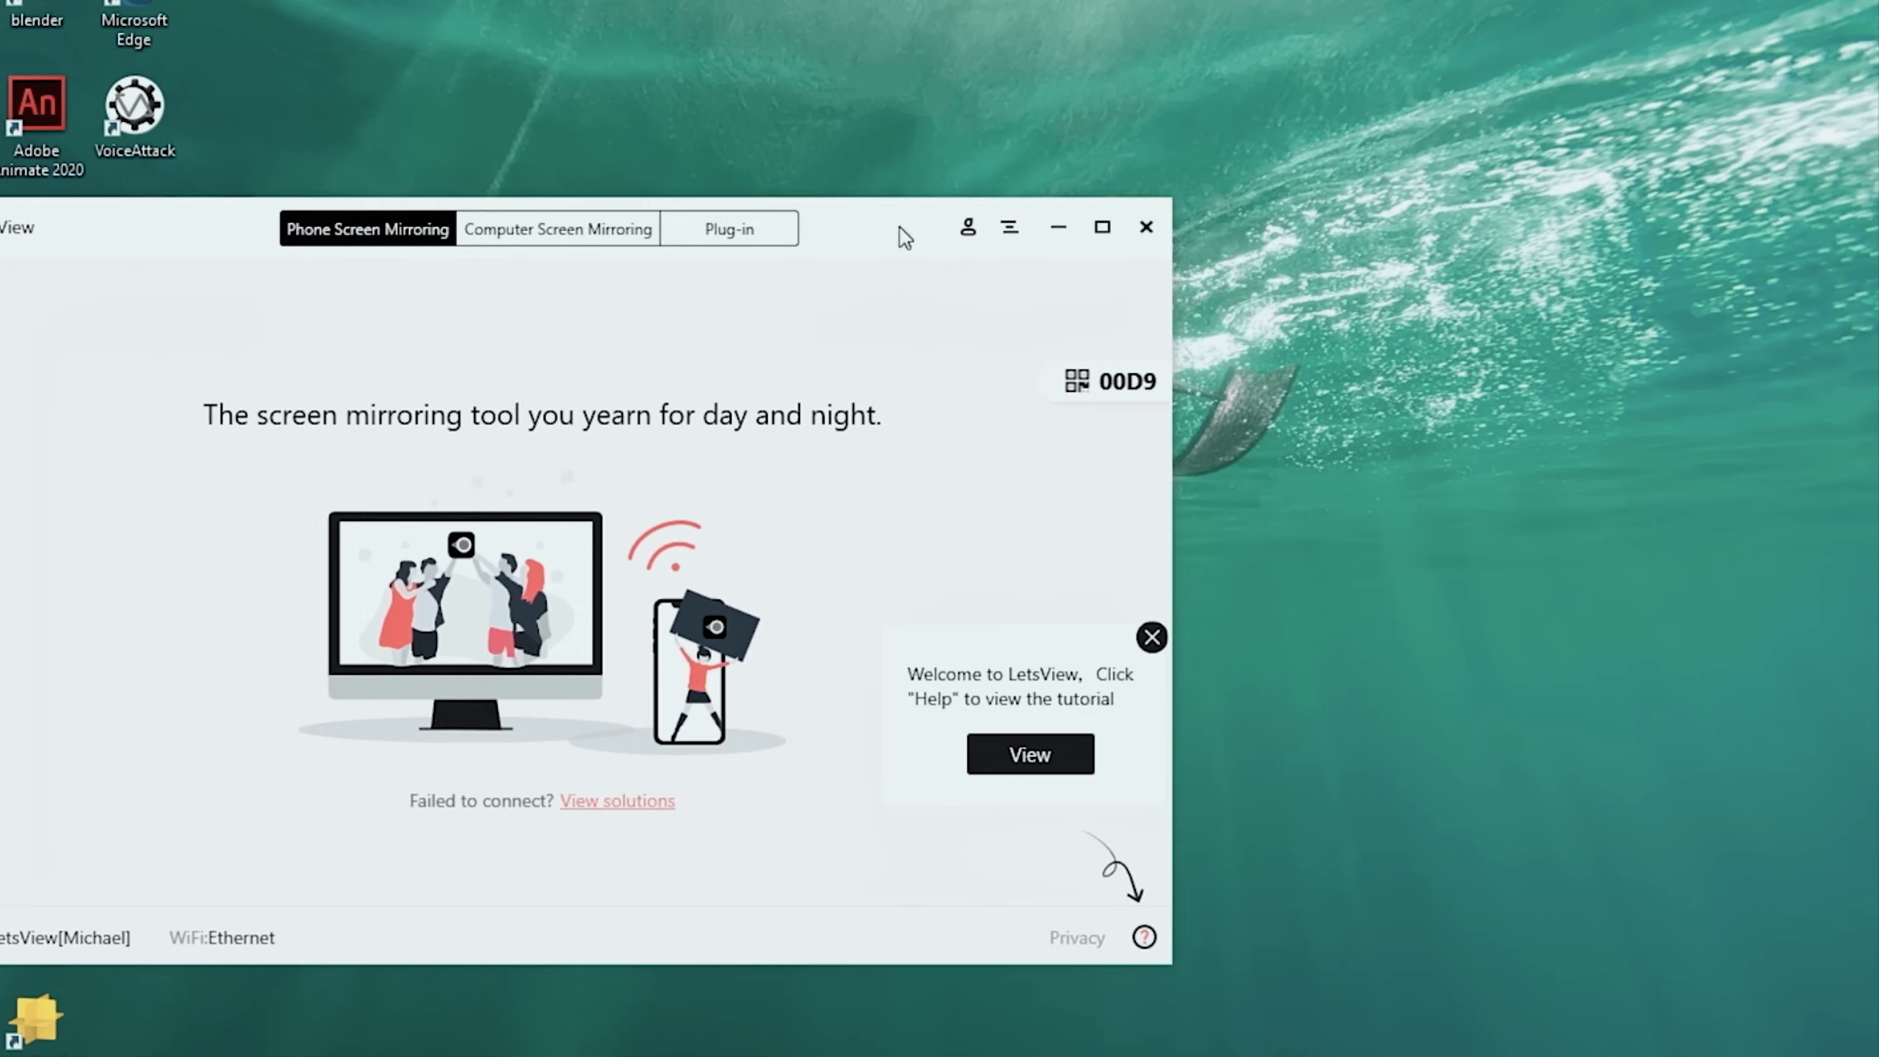
left_click(1109, 253)
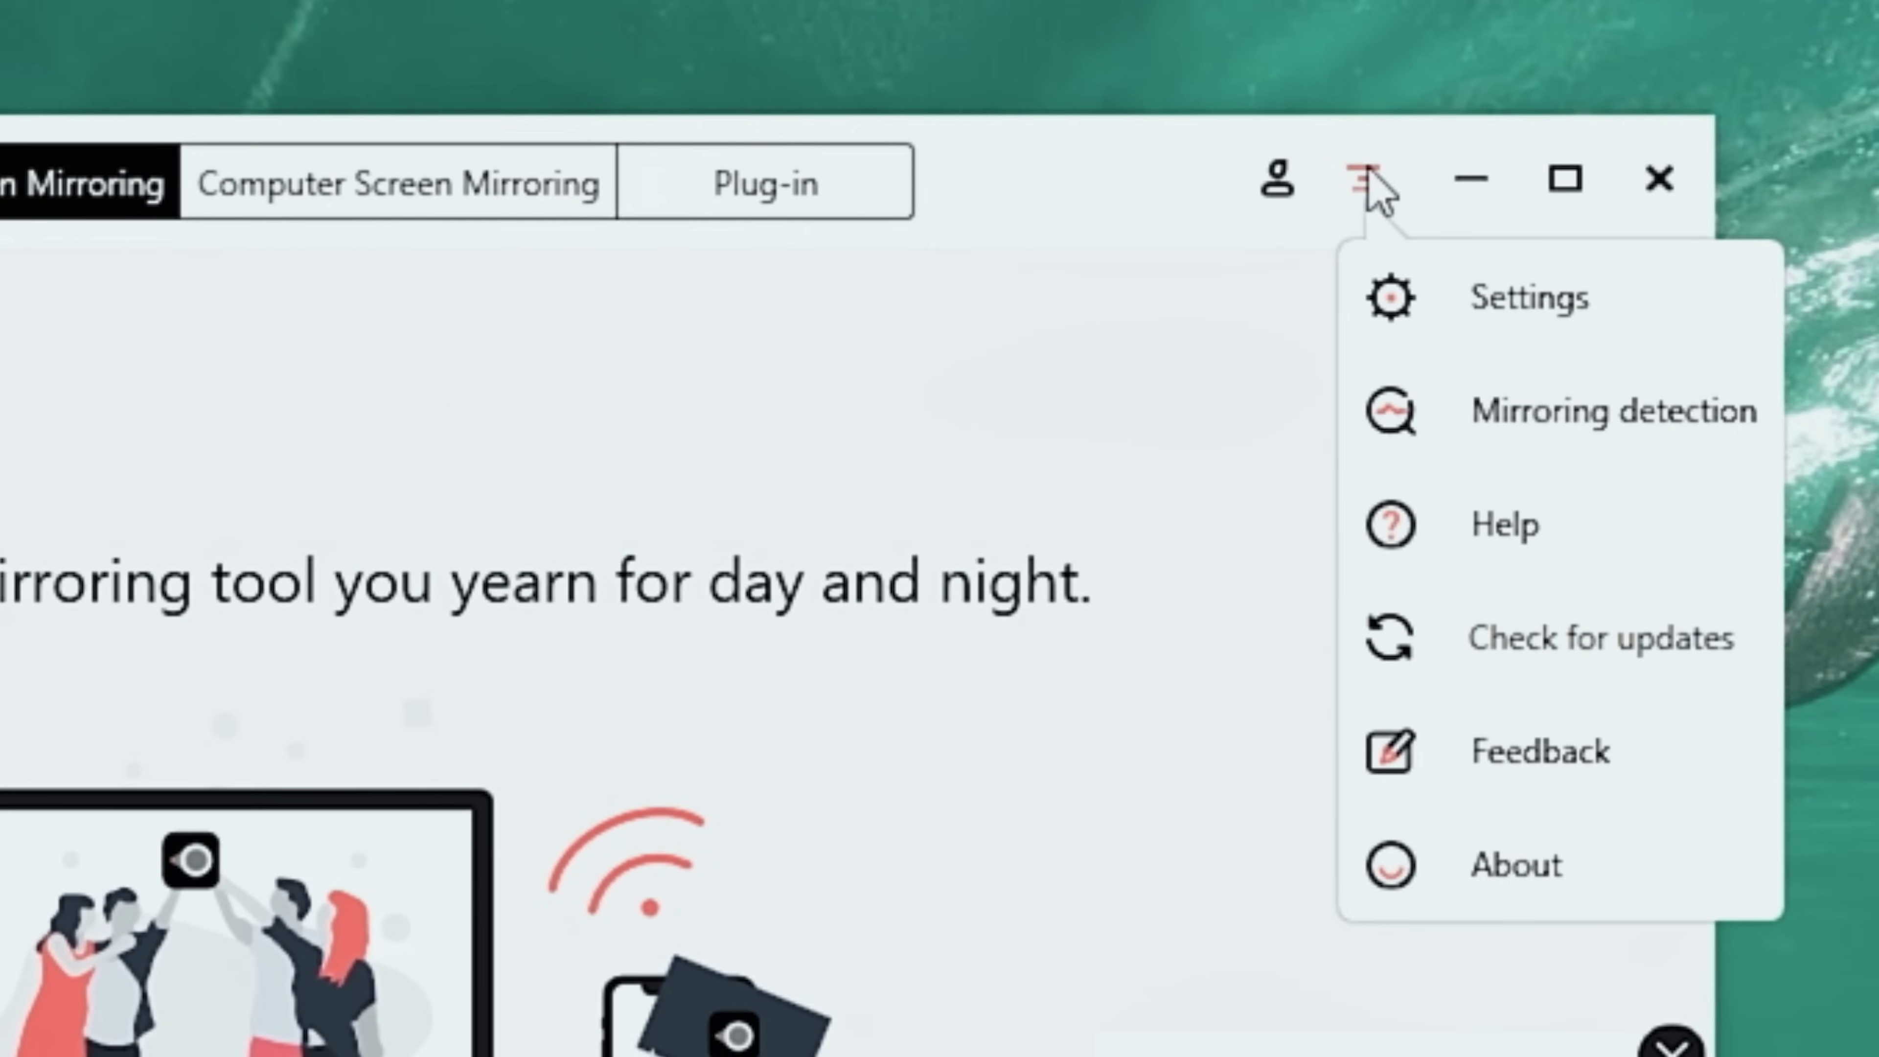
left_click(1464, 300)
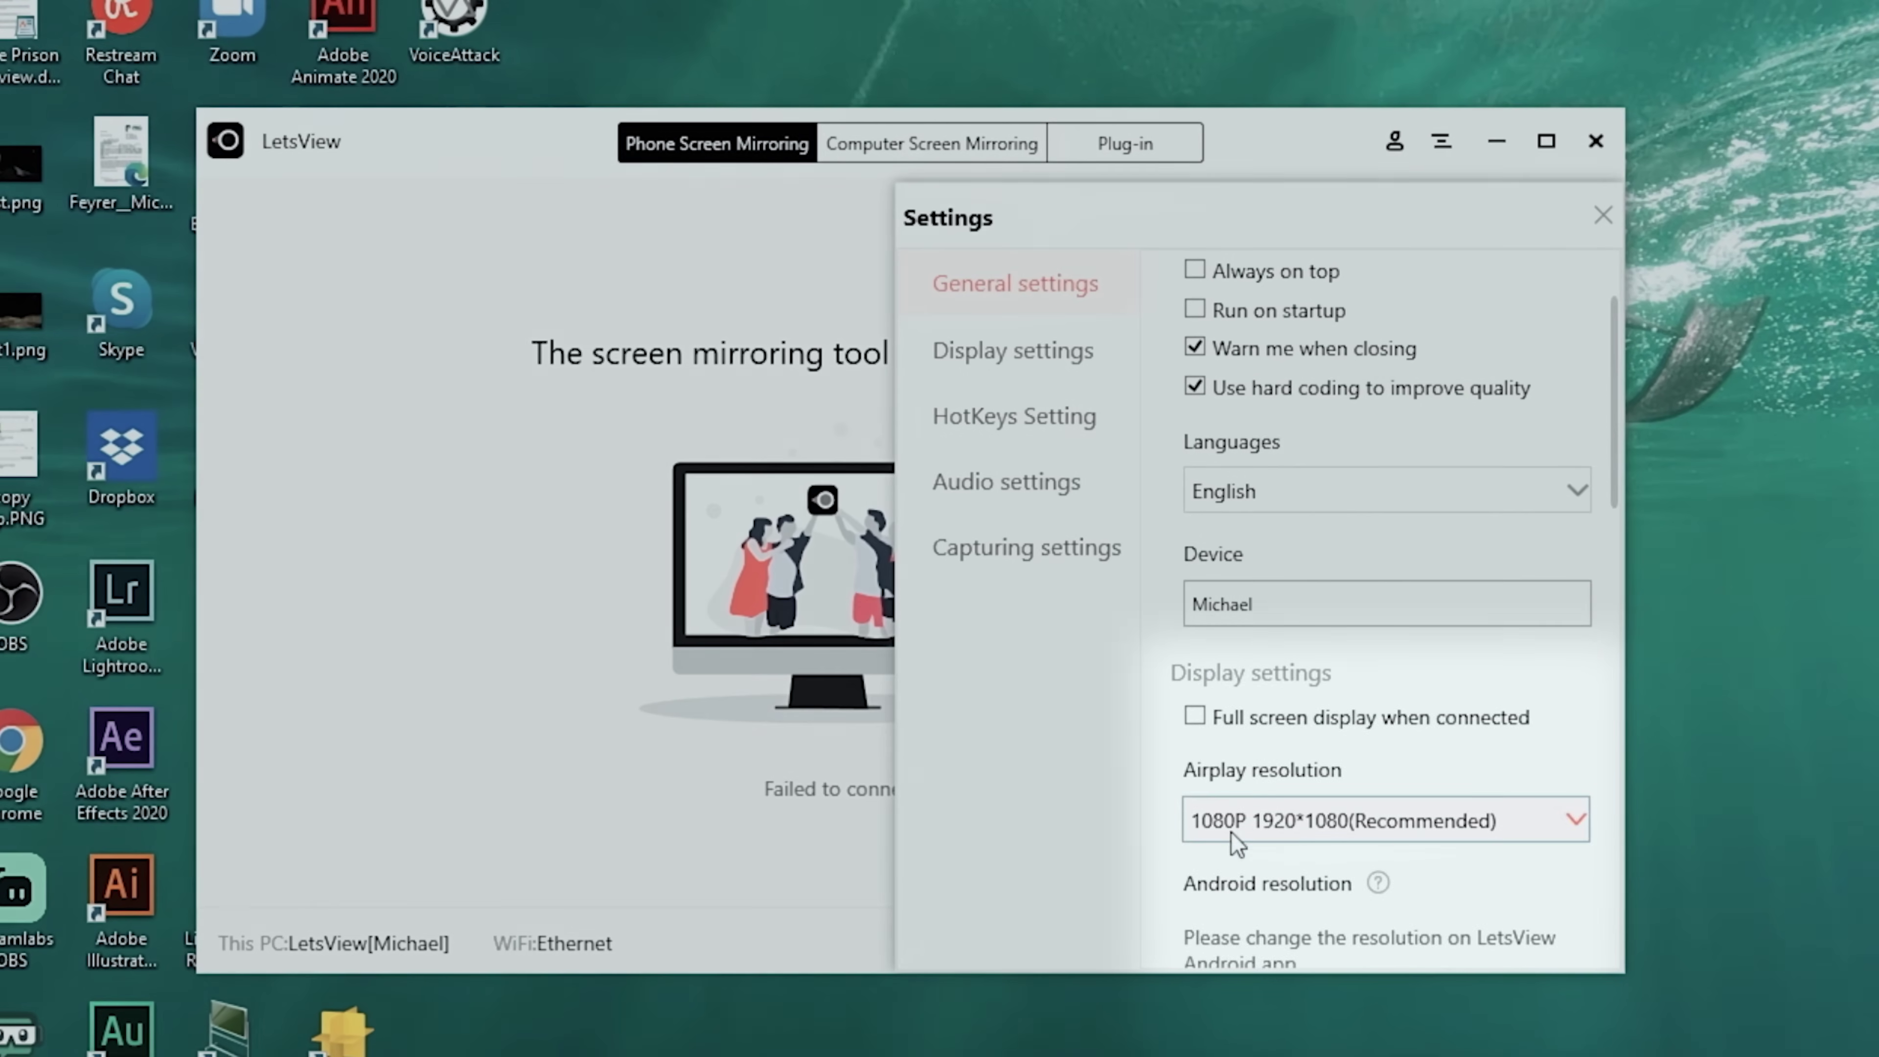
left_click(1304, 830)
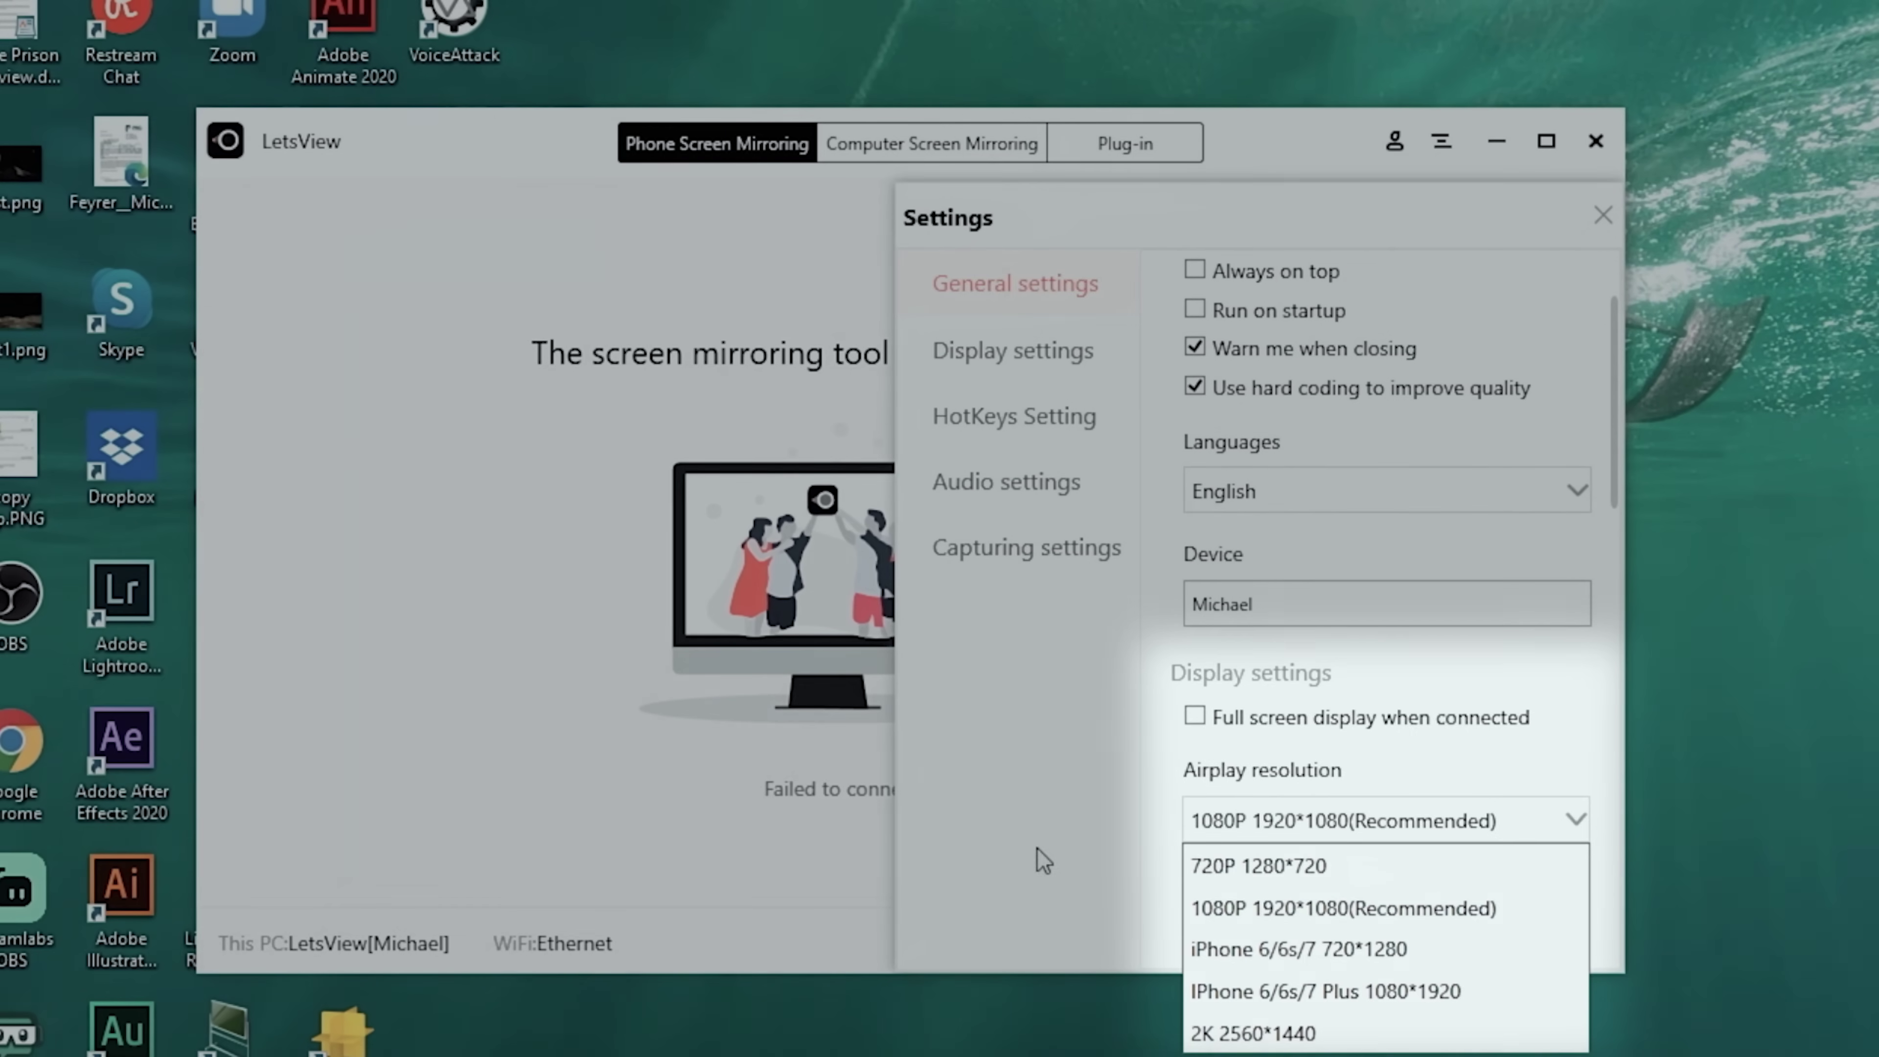
left_click(1213, 923)
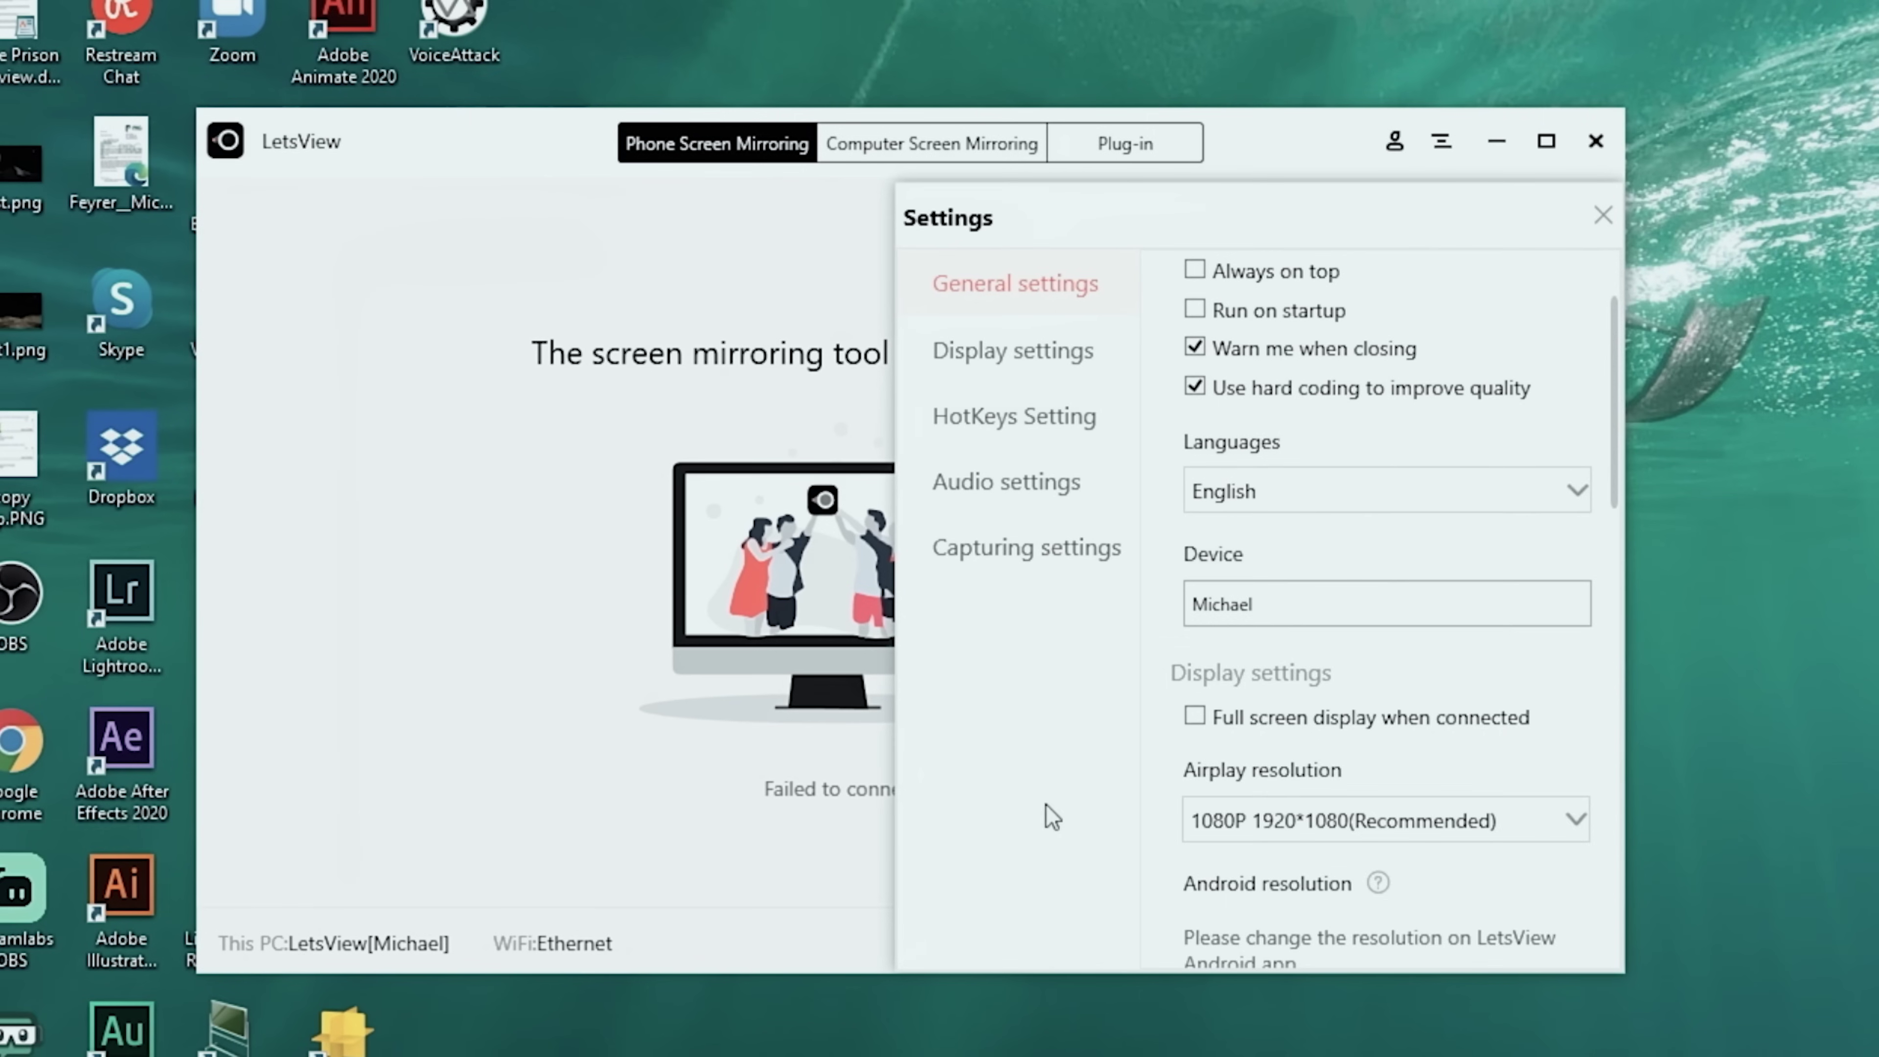
Scroll through the capture settings: PNG screenshots, MP4 video, High quality, System sound input
scroll(1320, 897, "down", 2)
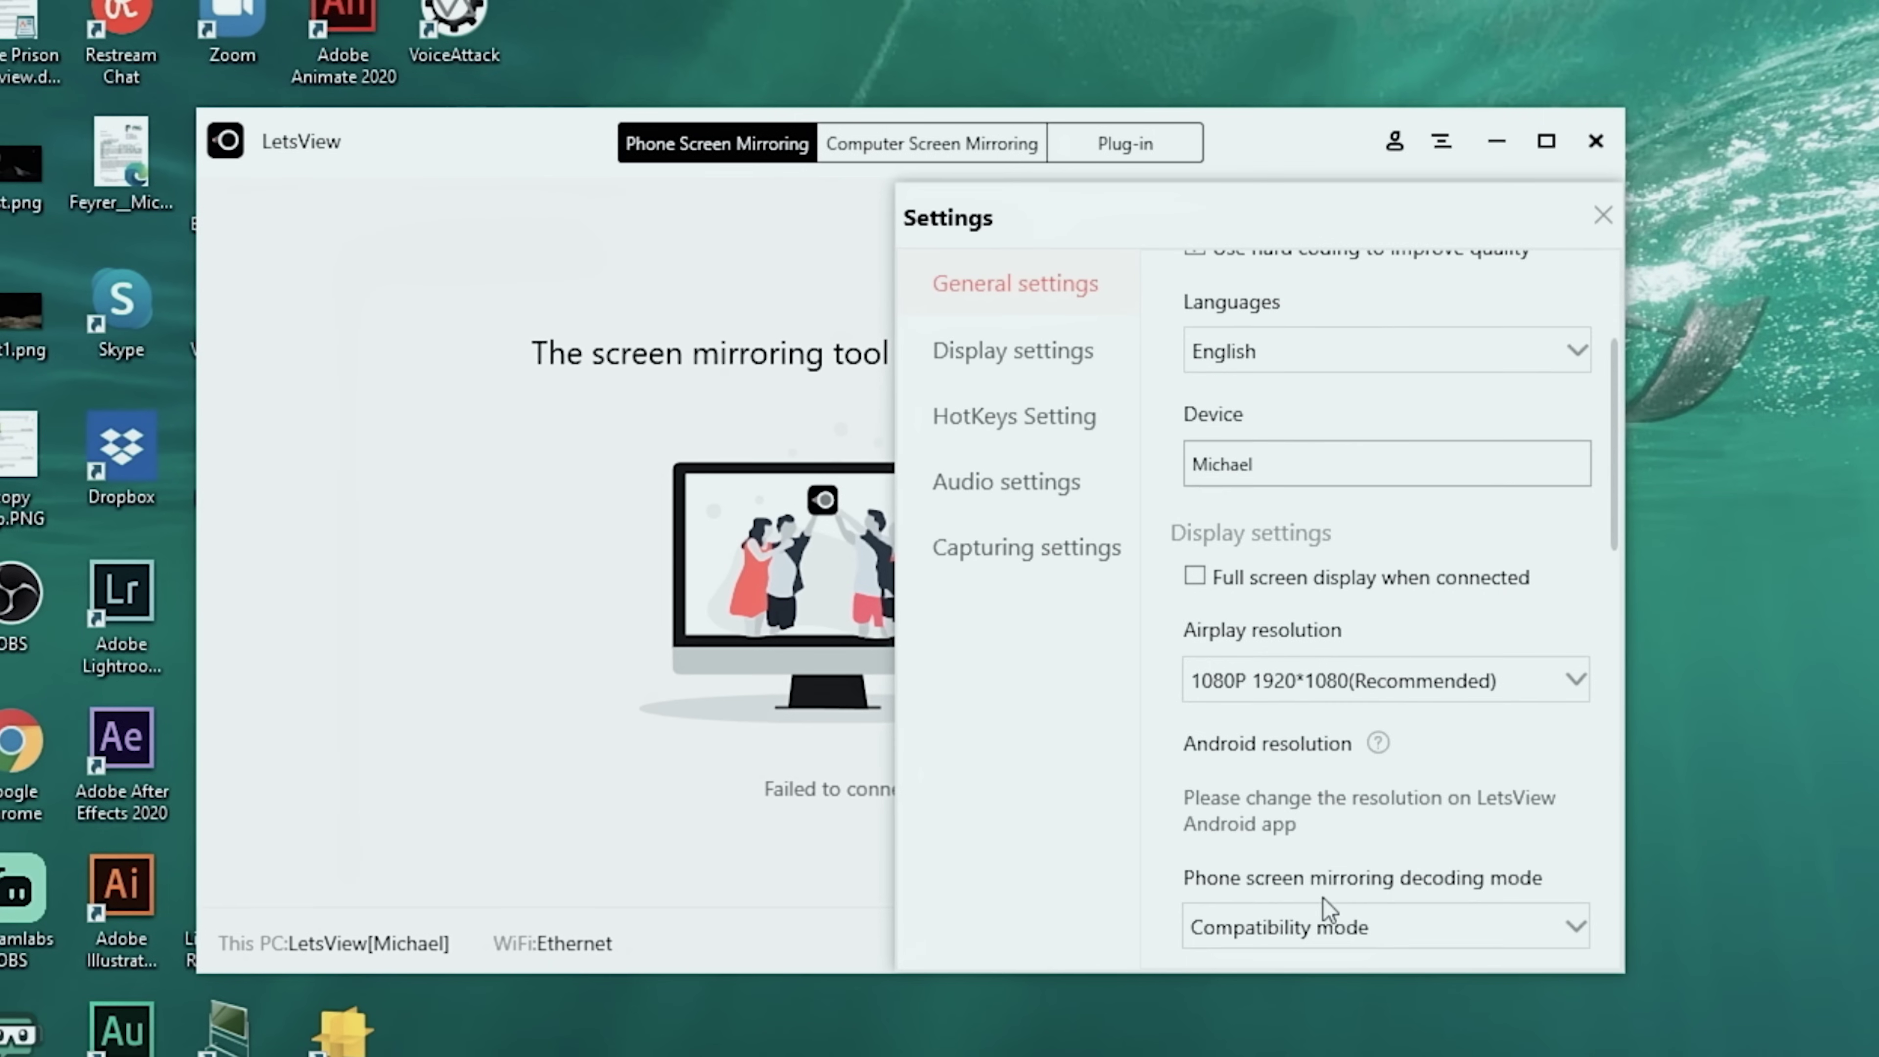
scroll(1287, 827, "down", 1)
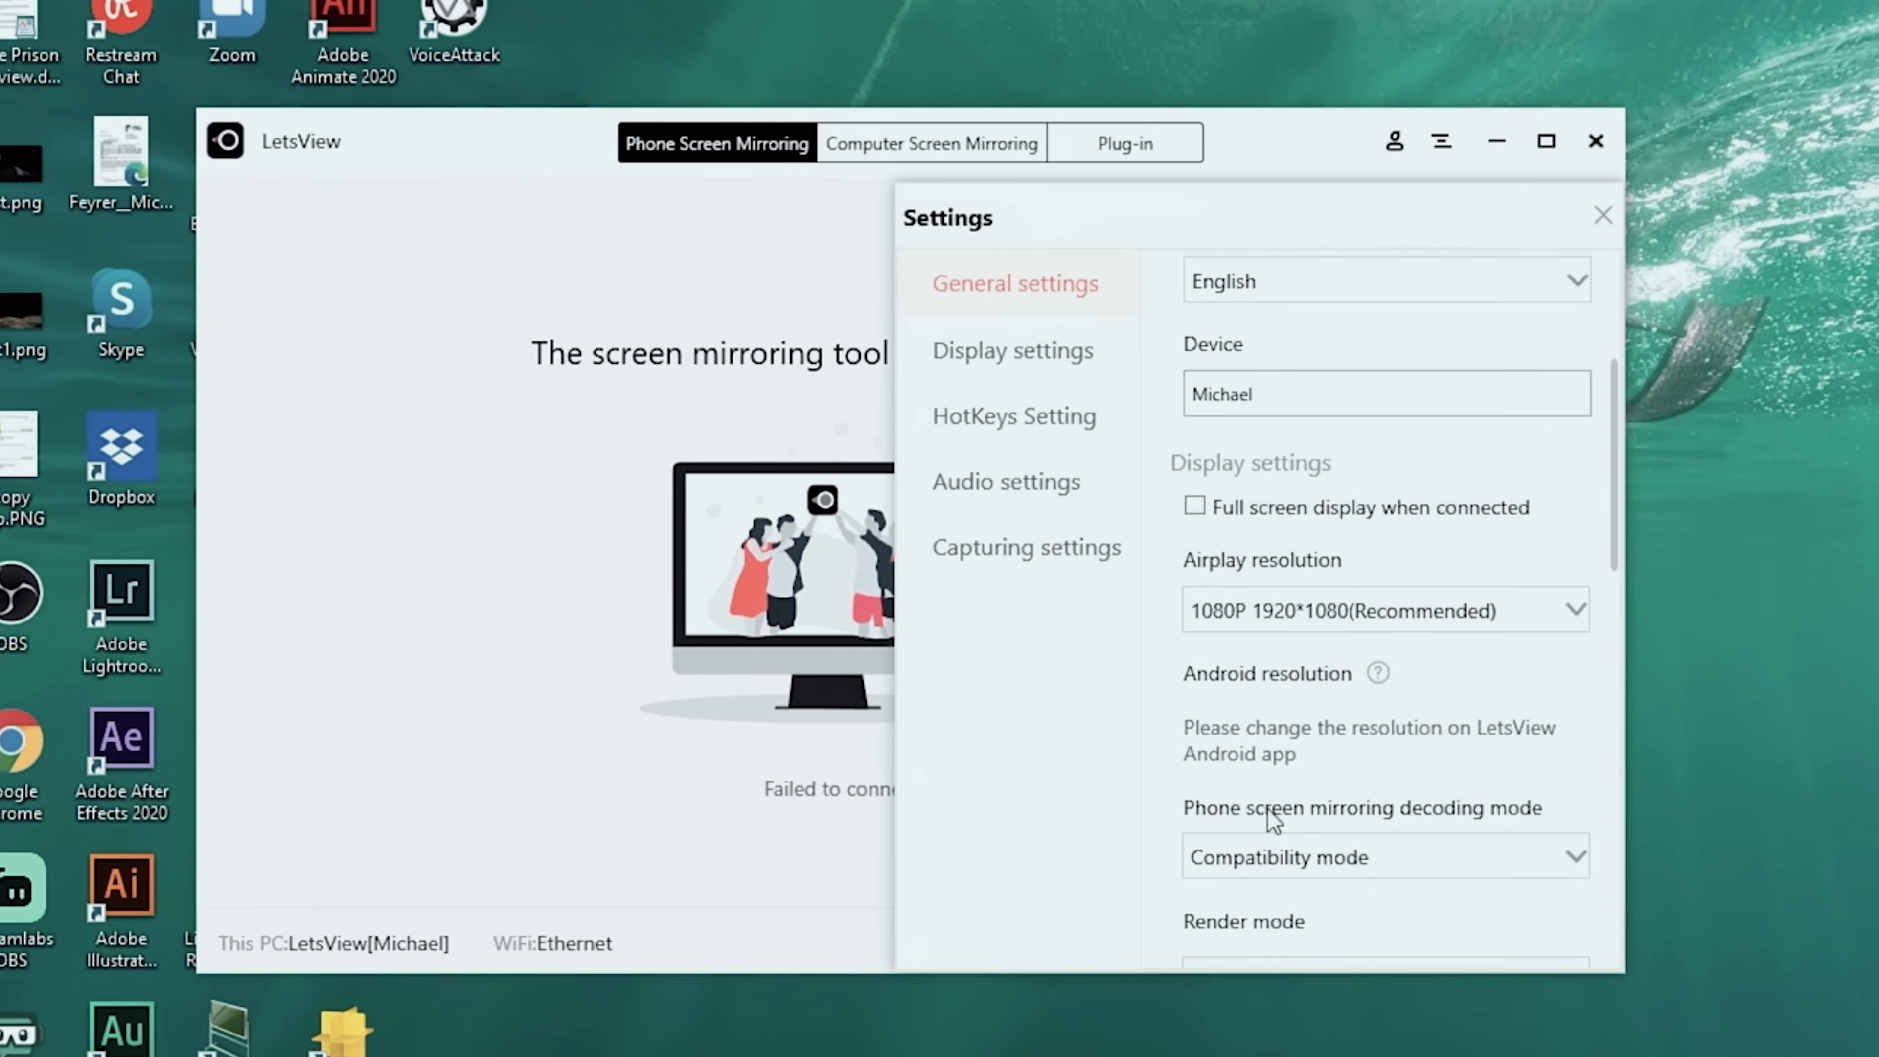
scroll(1238, 740, "down", 1)
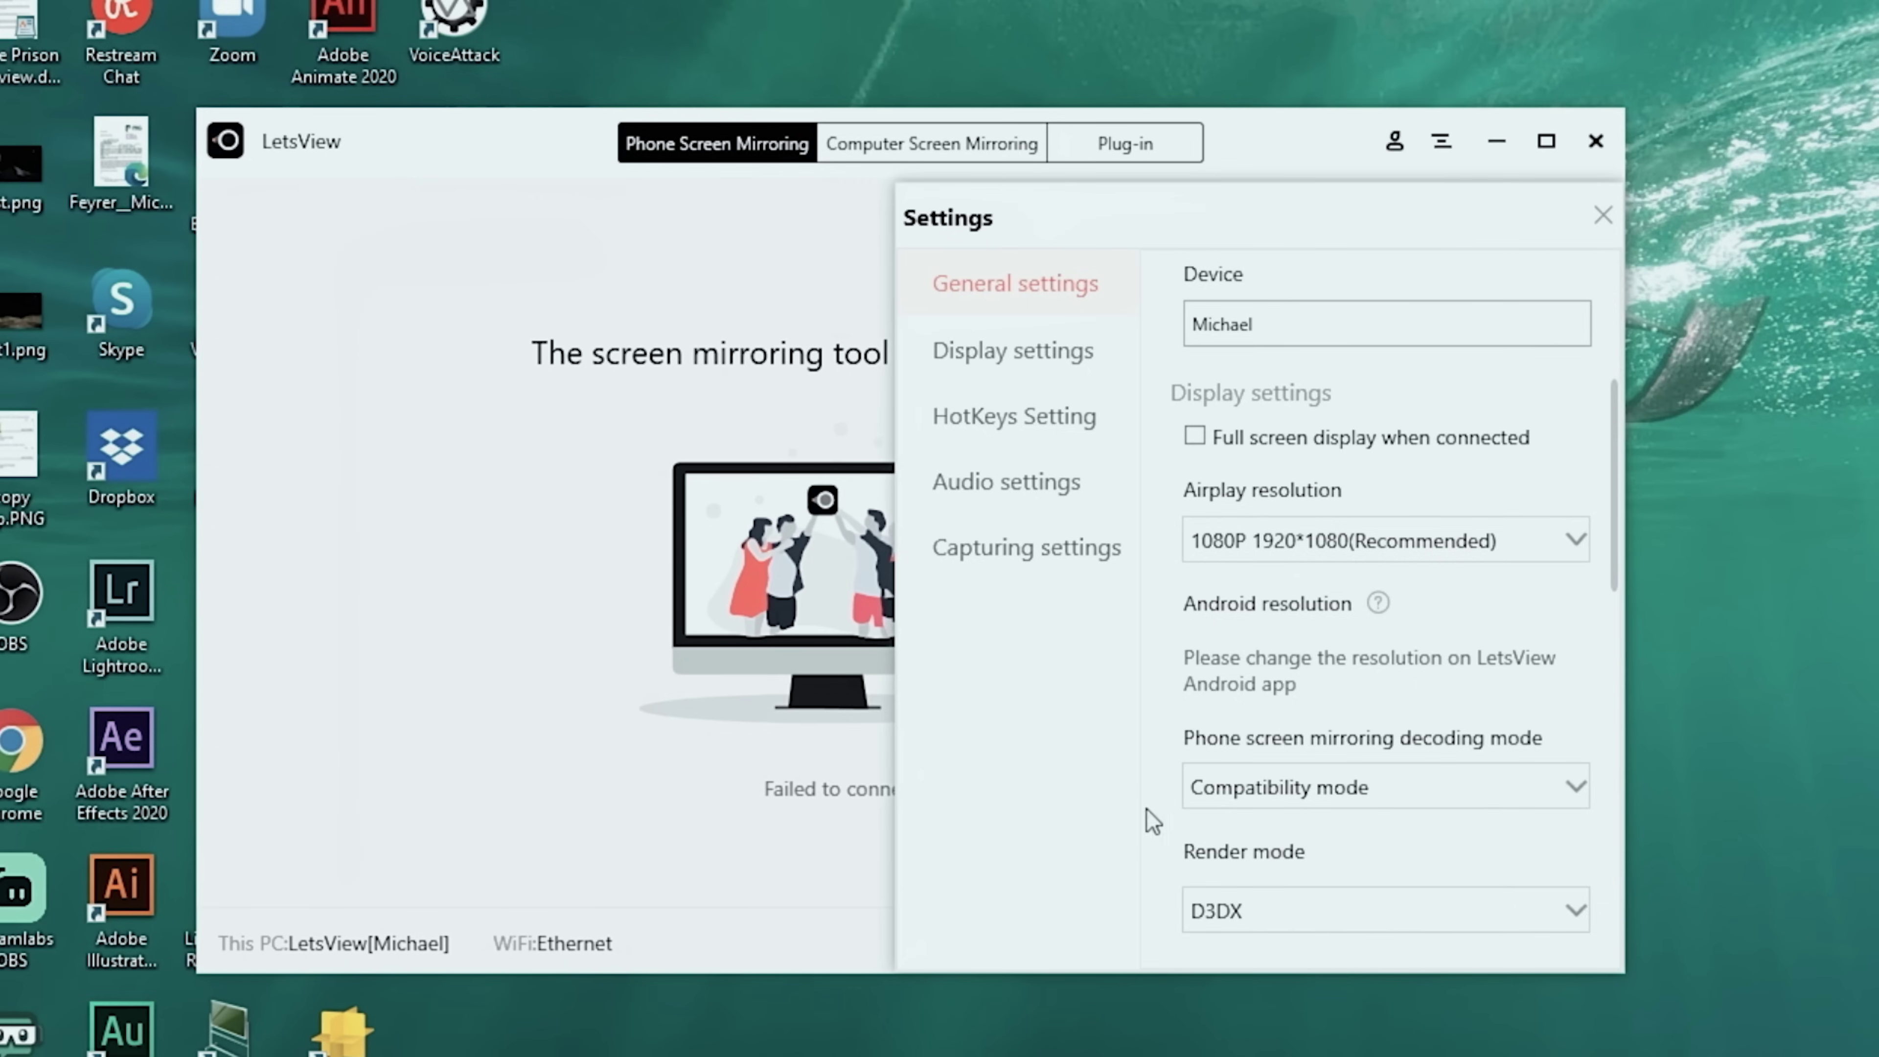
scroll(1342, 839, "down", 5)
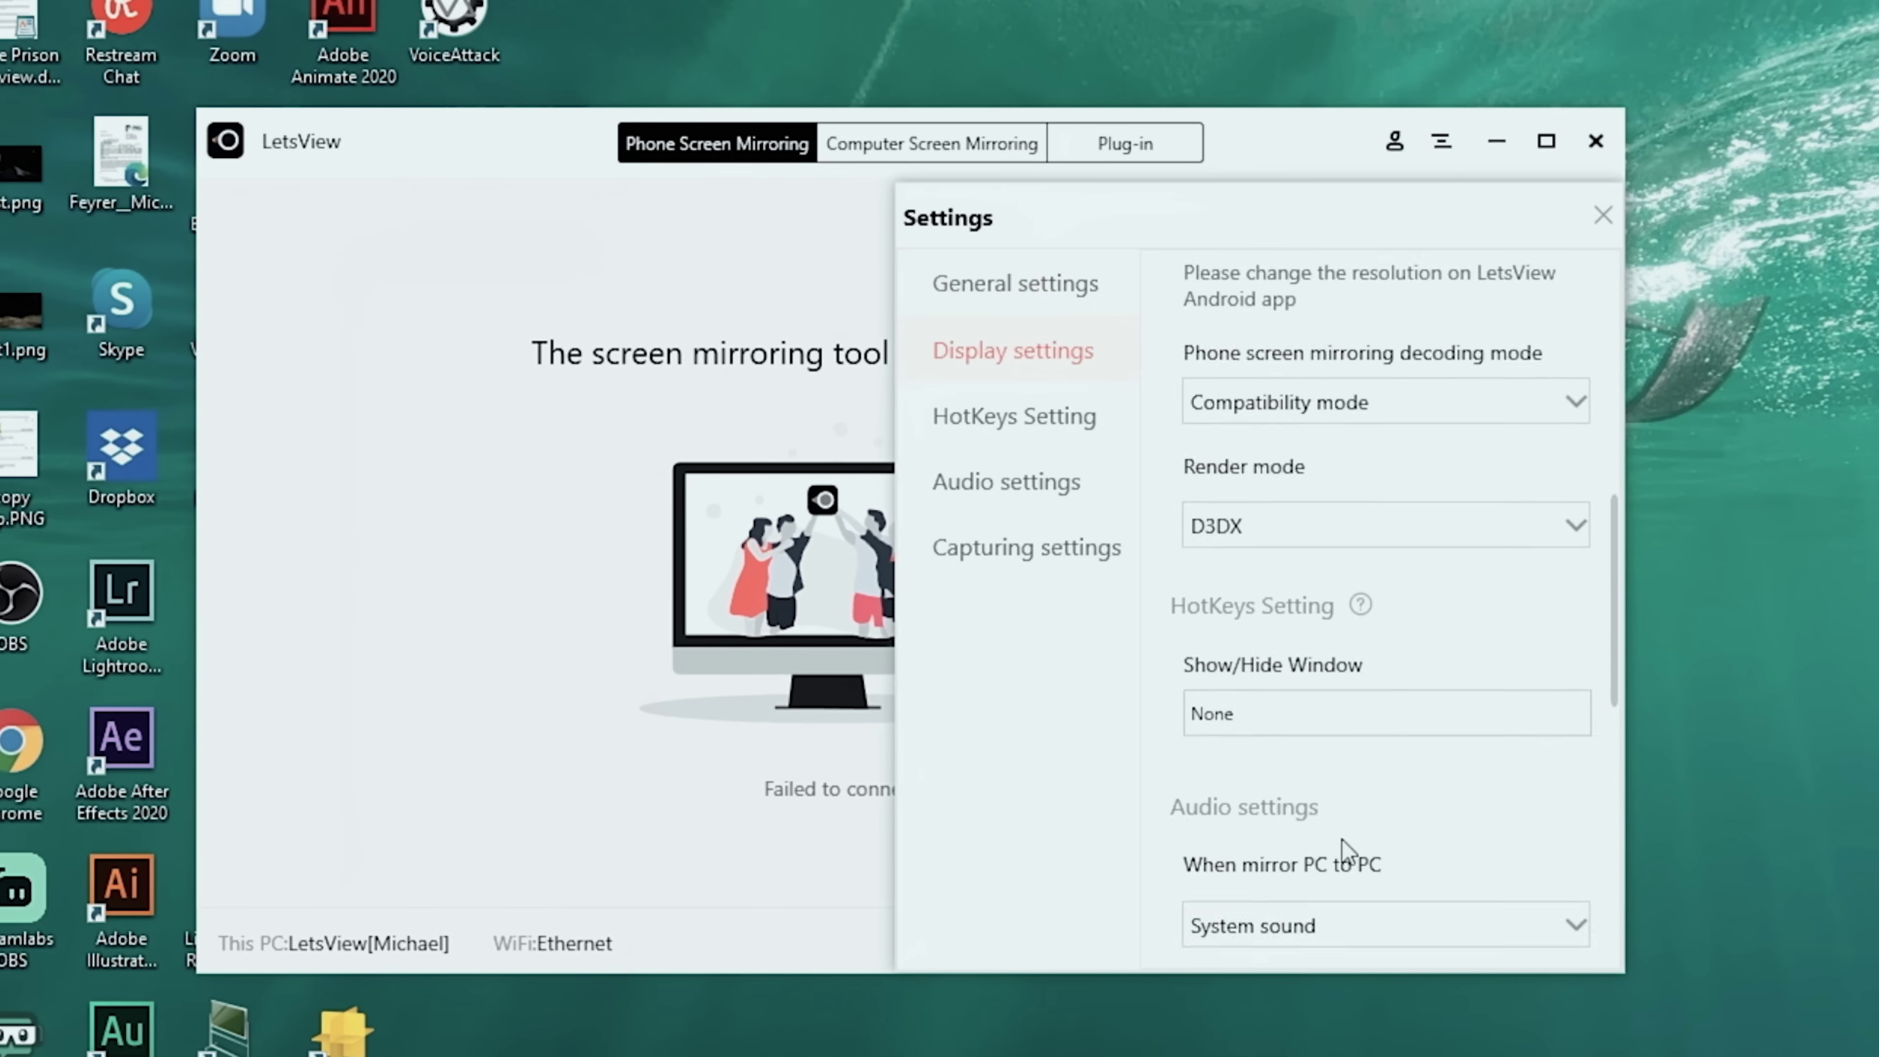
scroll(1342, 840, "down", 4)
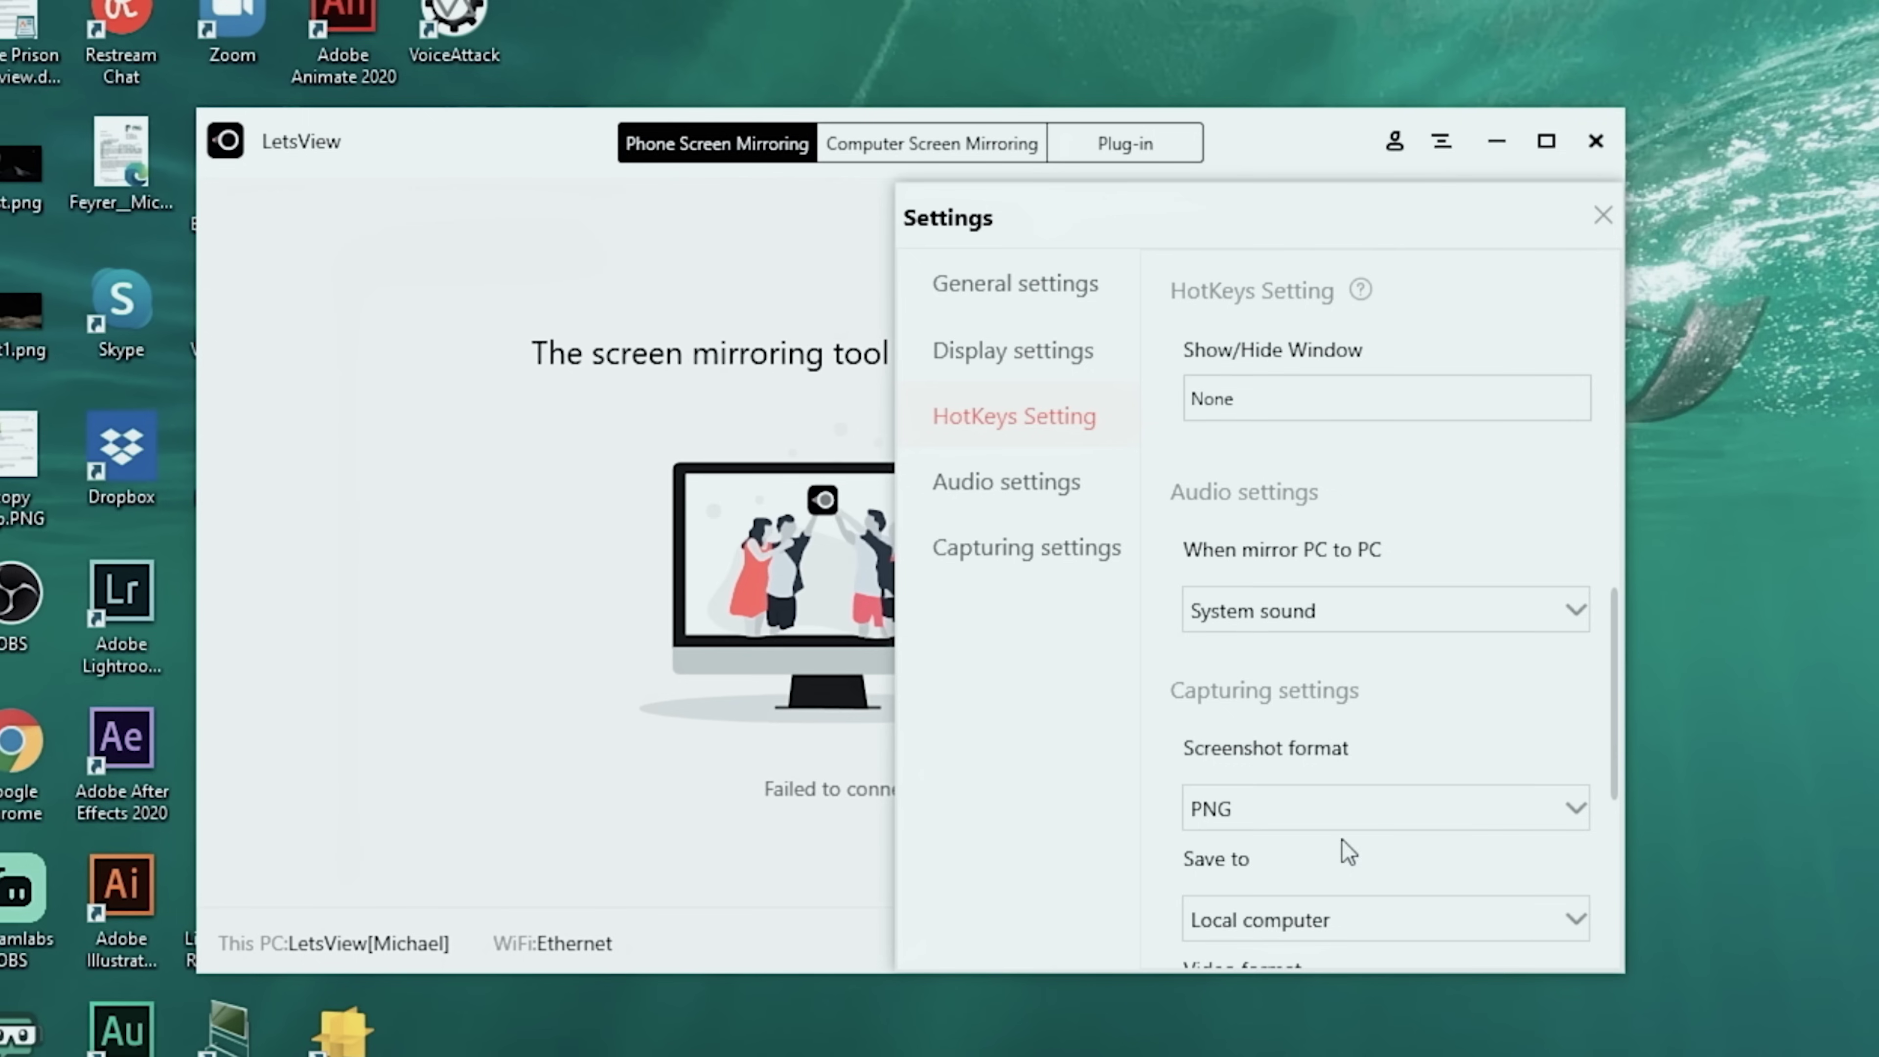
scroll(1325, 703, "down", 6)
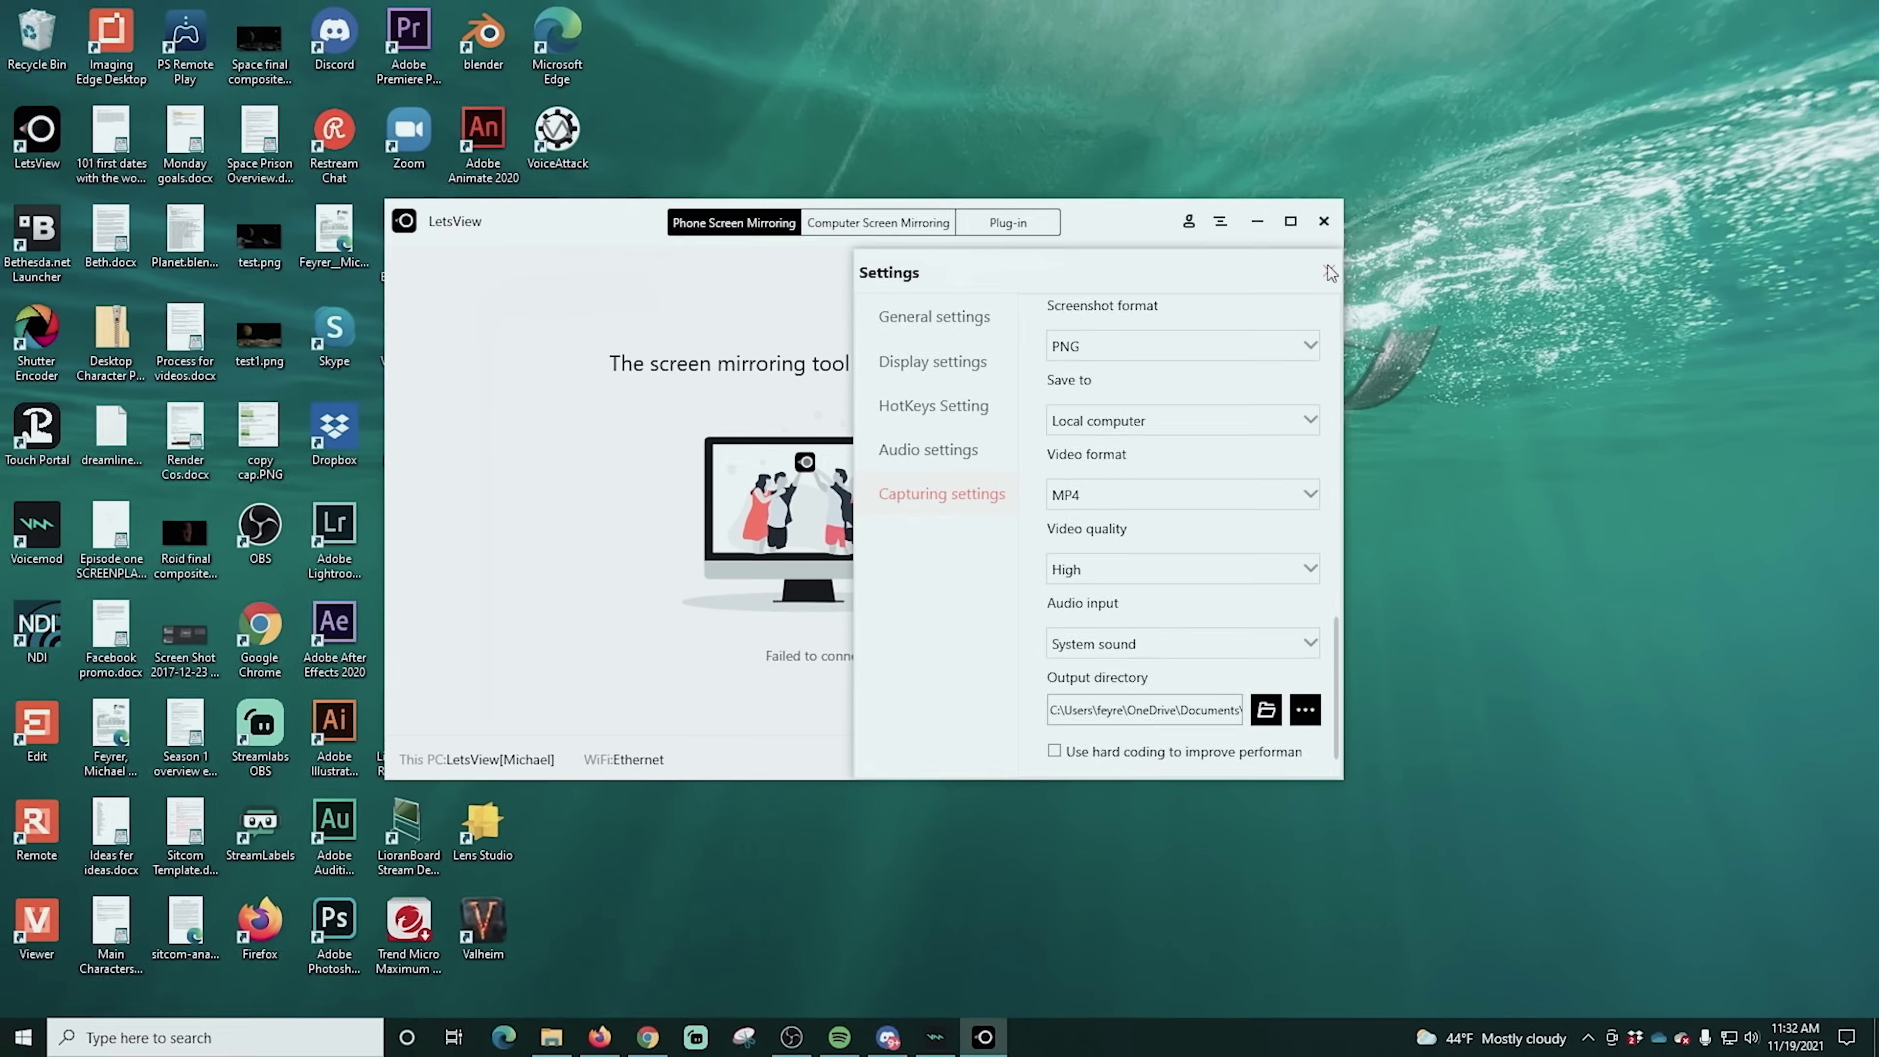
Close the desktop Settings panel and grant the Android LetsView app location access
left_click(1330, 273)
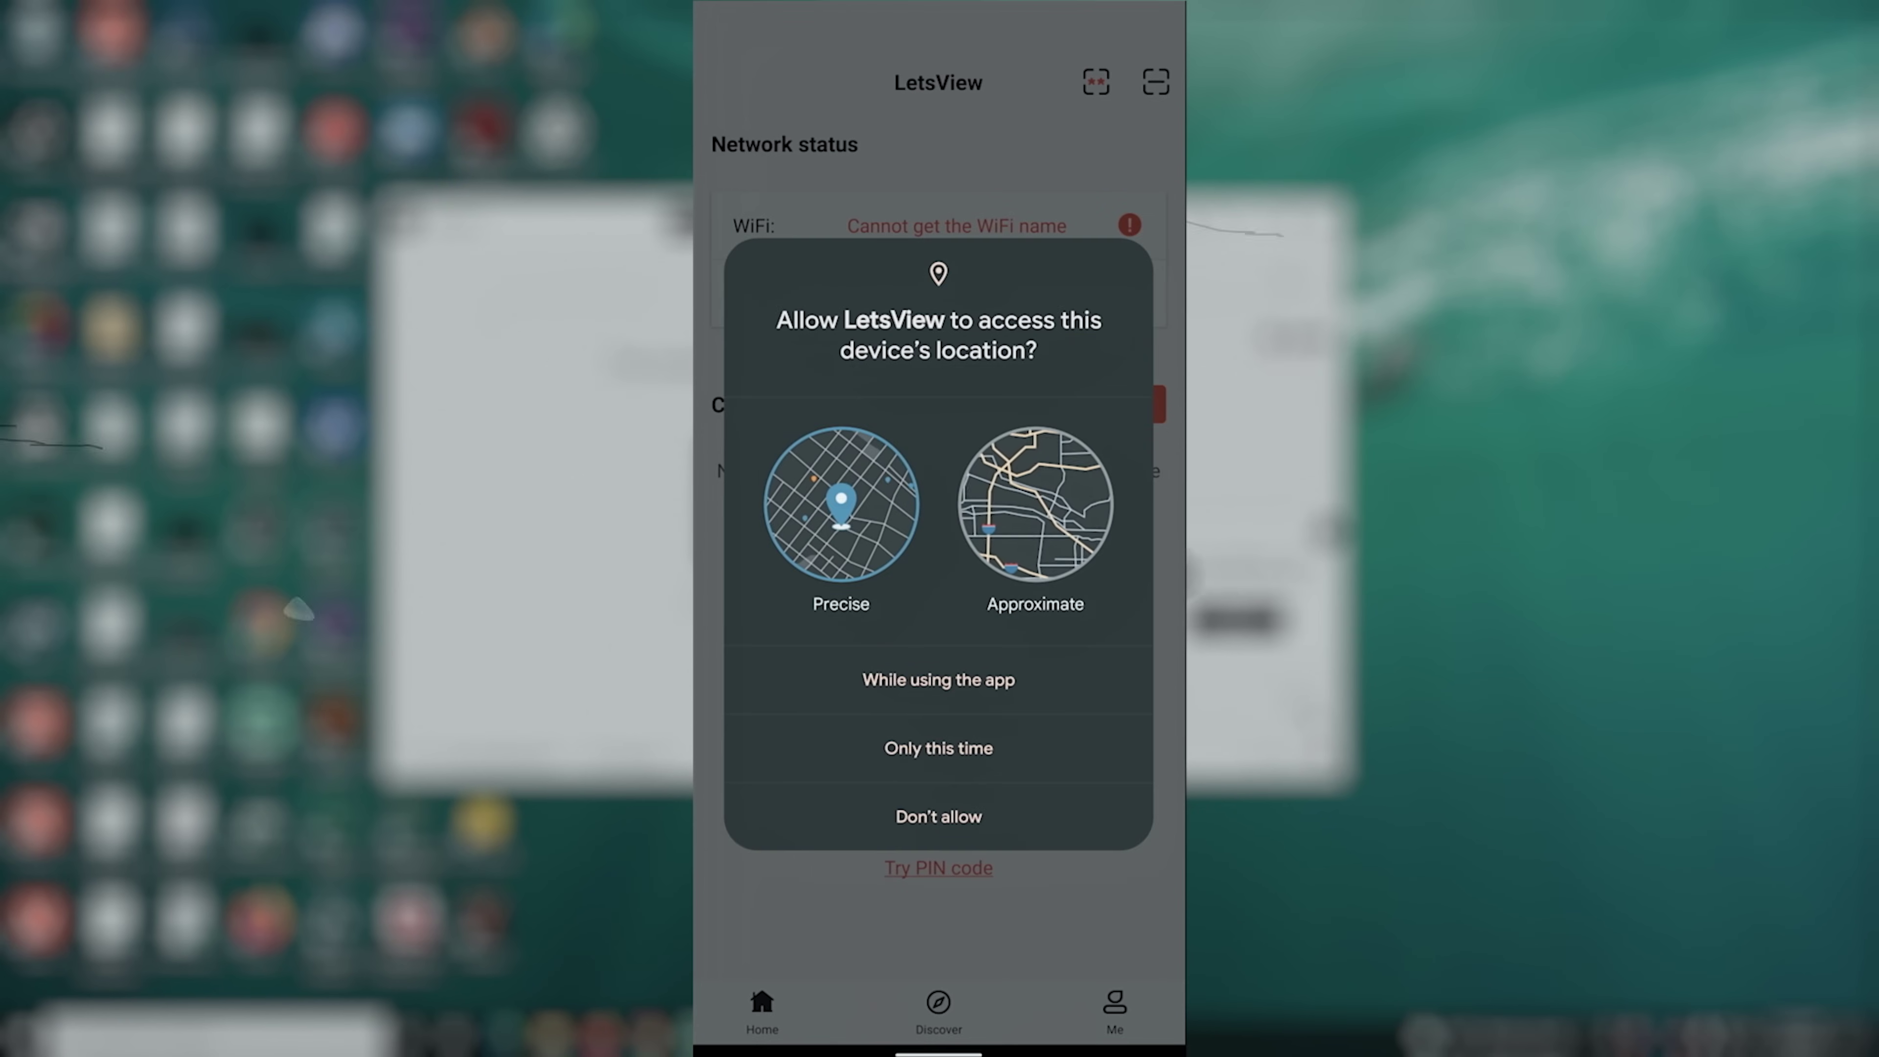
left_click(1027, 684)
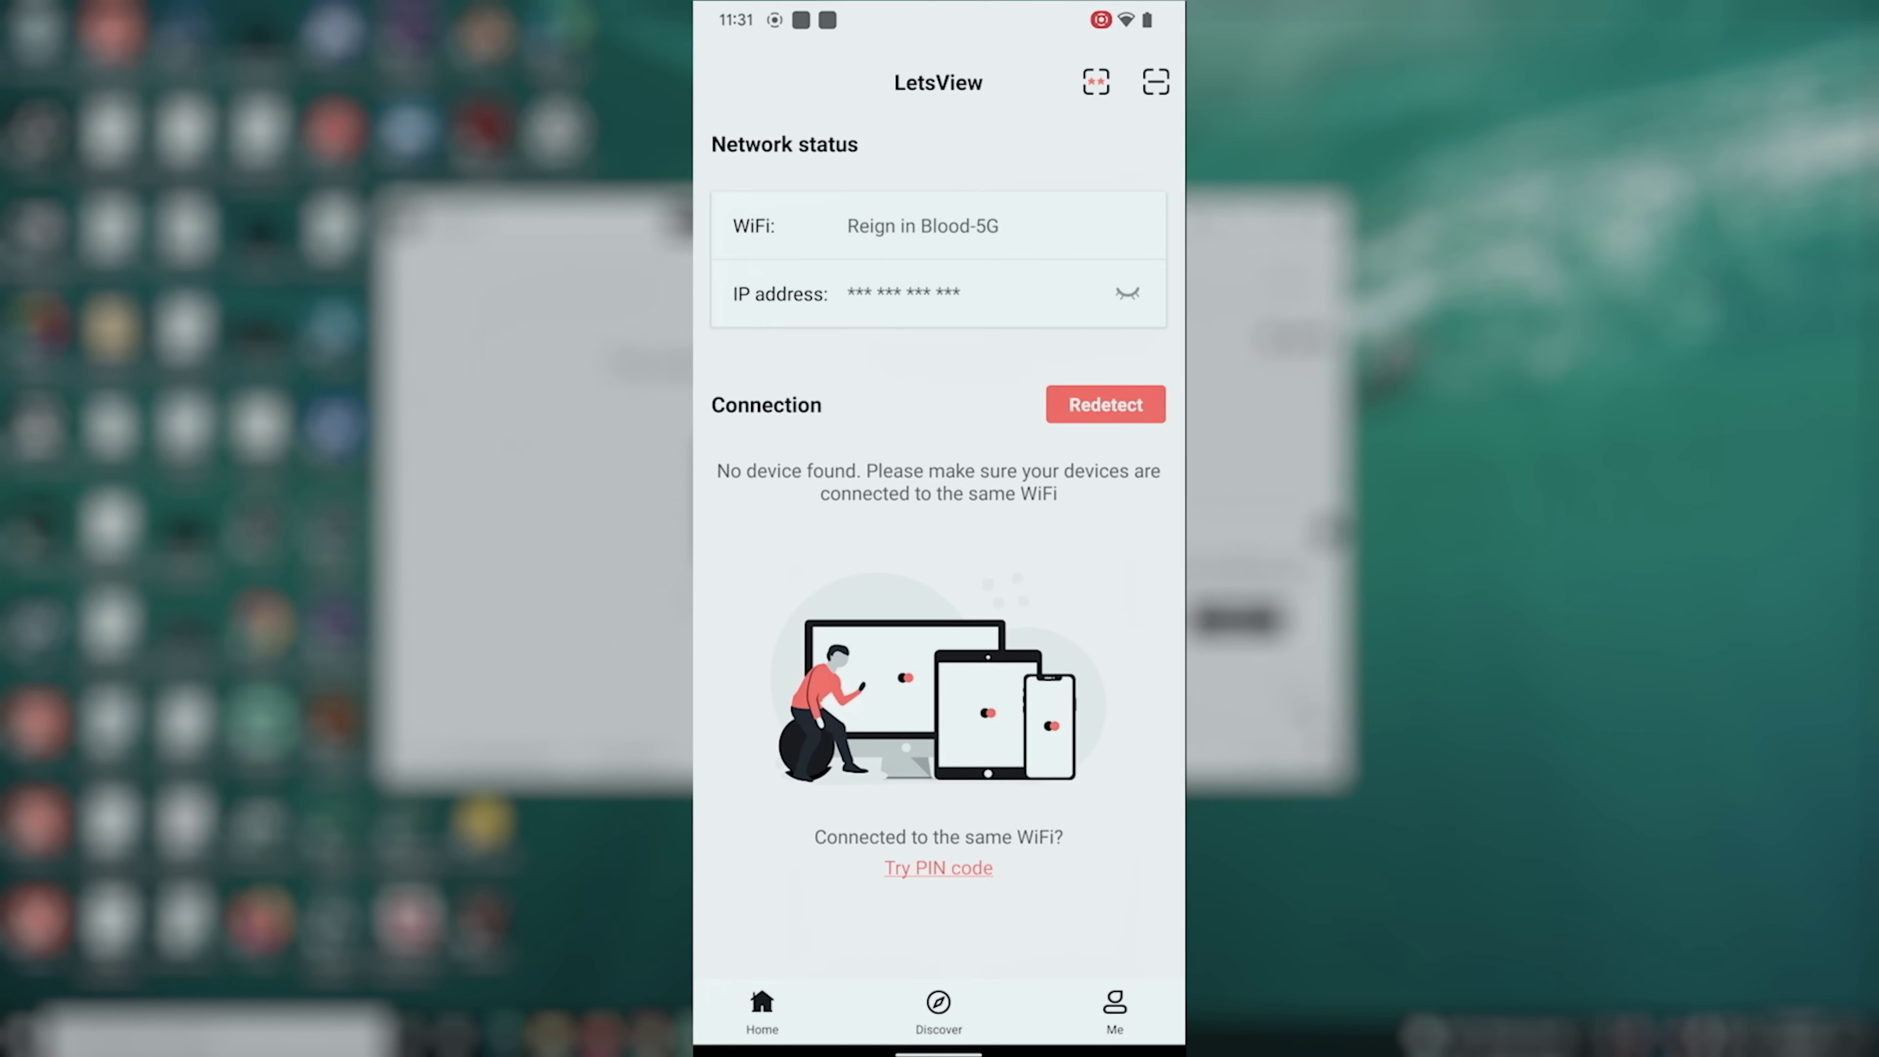
In the phone app's settings, set resolution to 1080P and mirroring mode to Quality priority
left_click(1114, 1010)
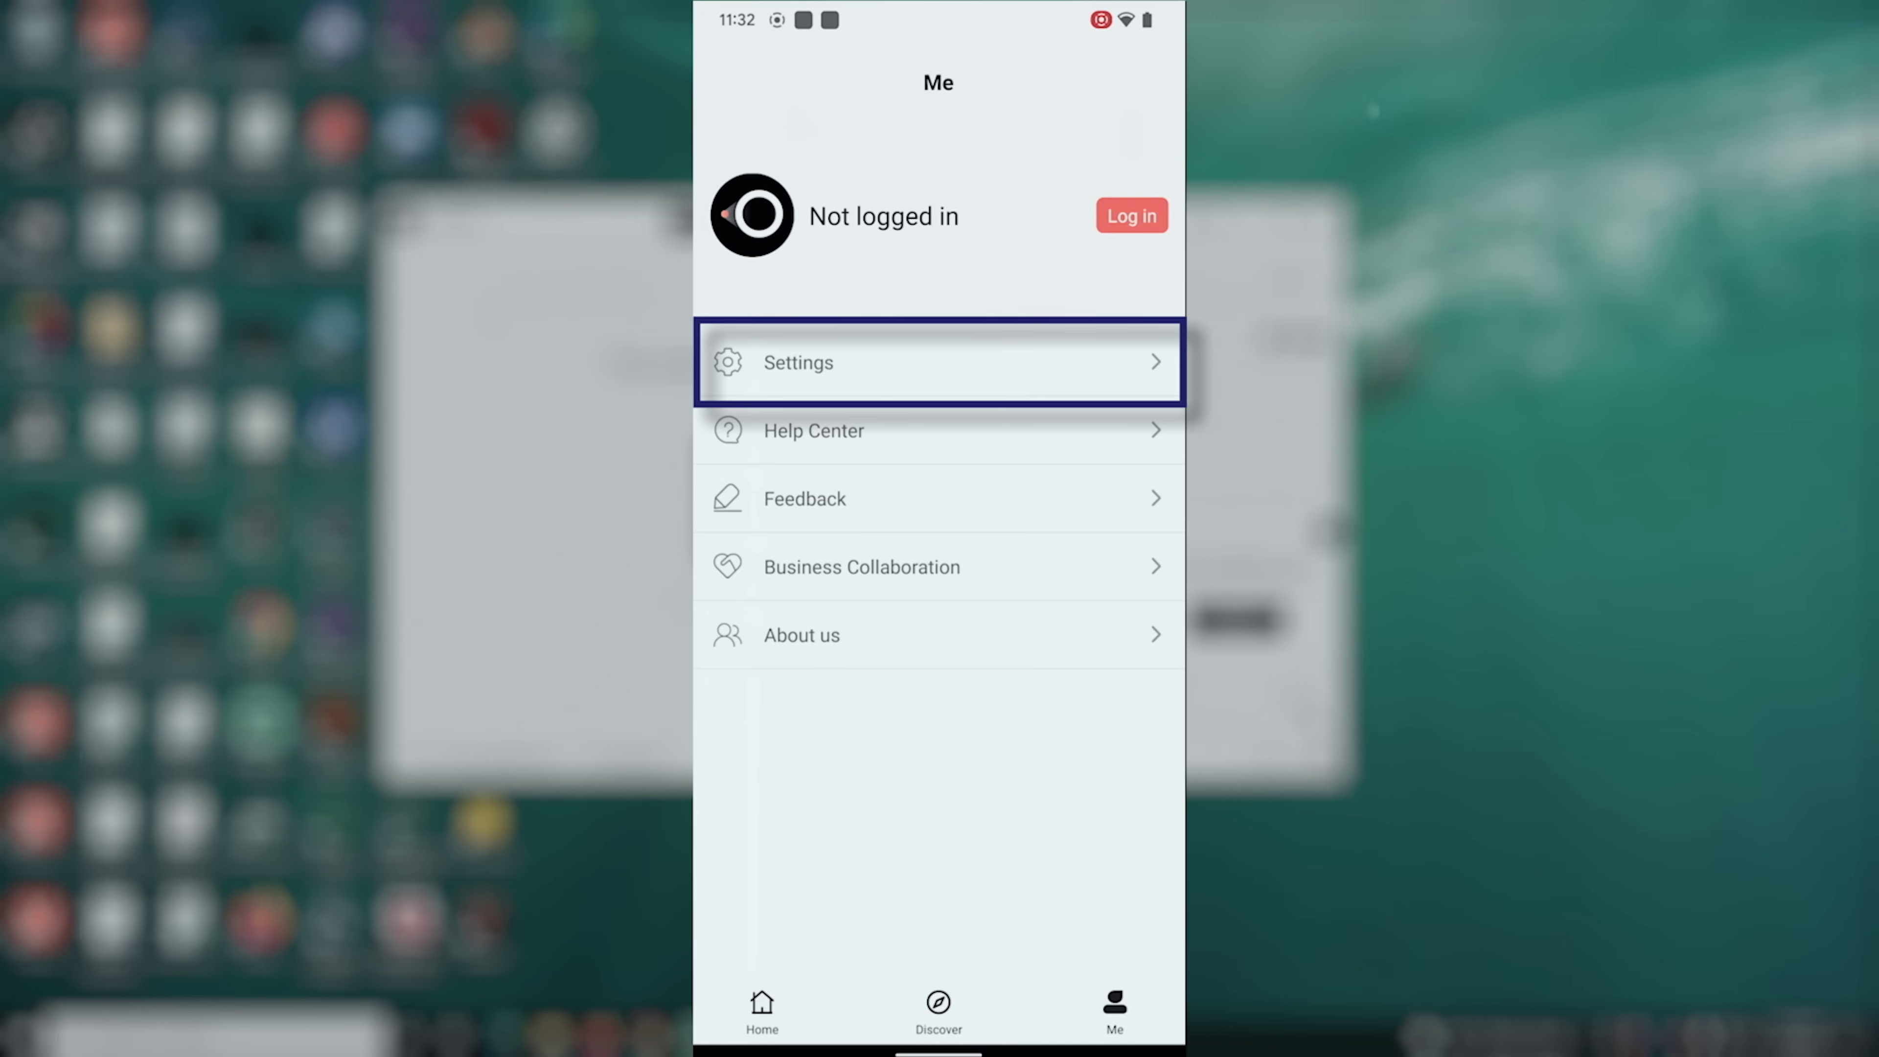
left_click(940, 362)
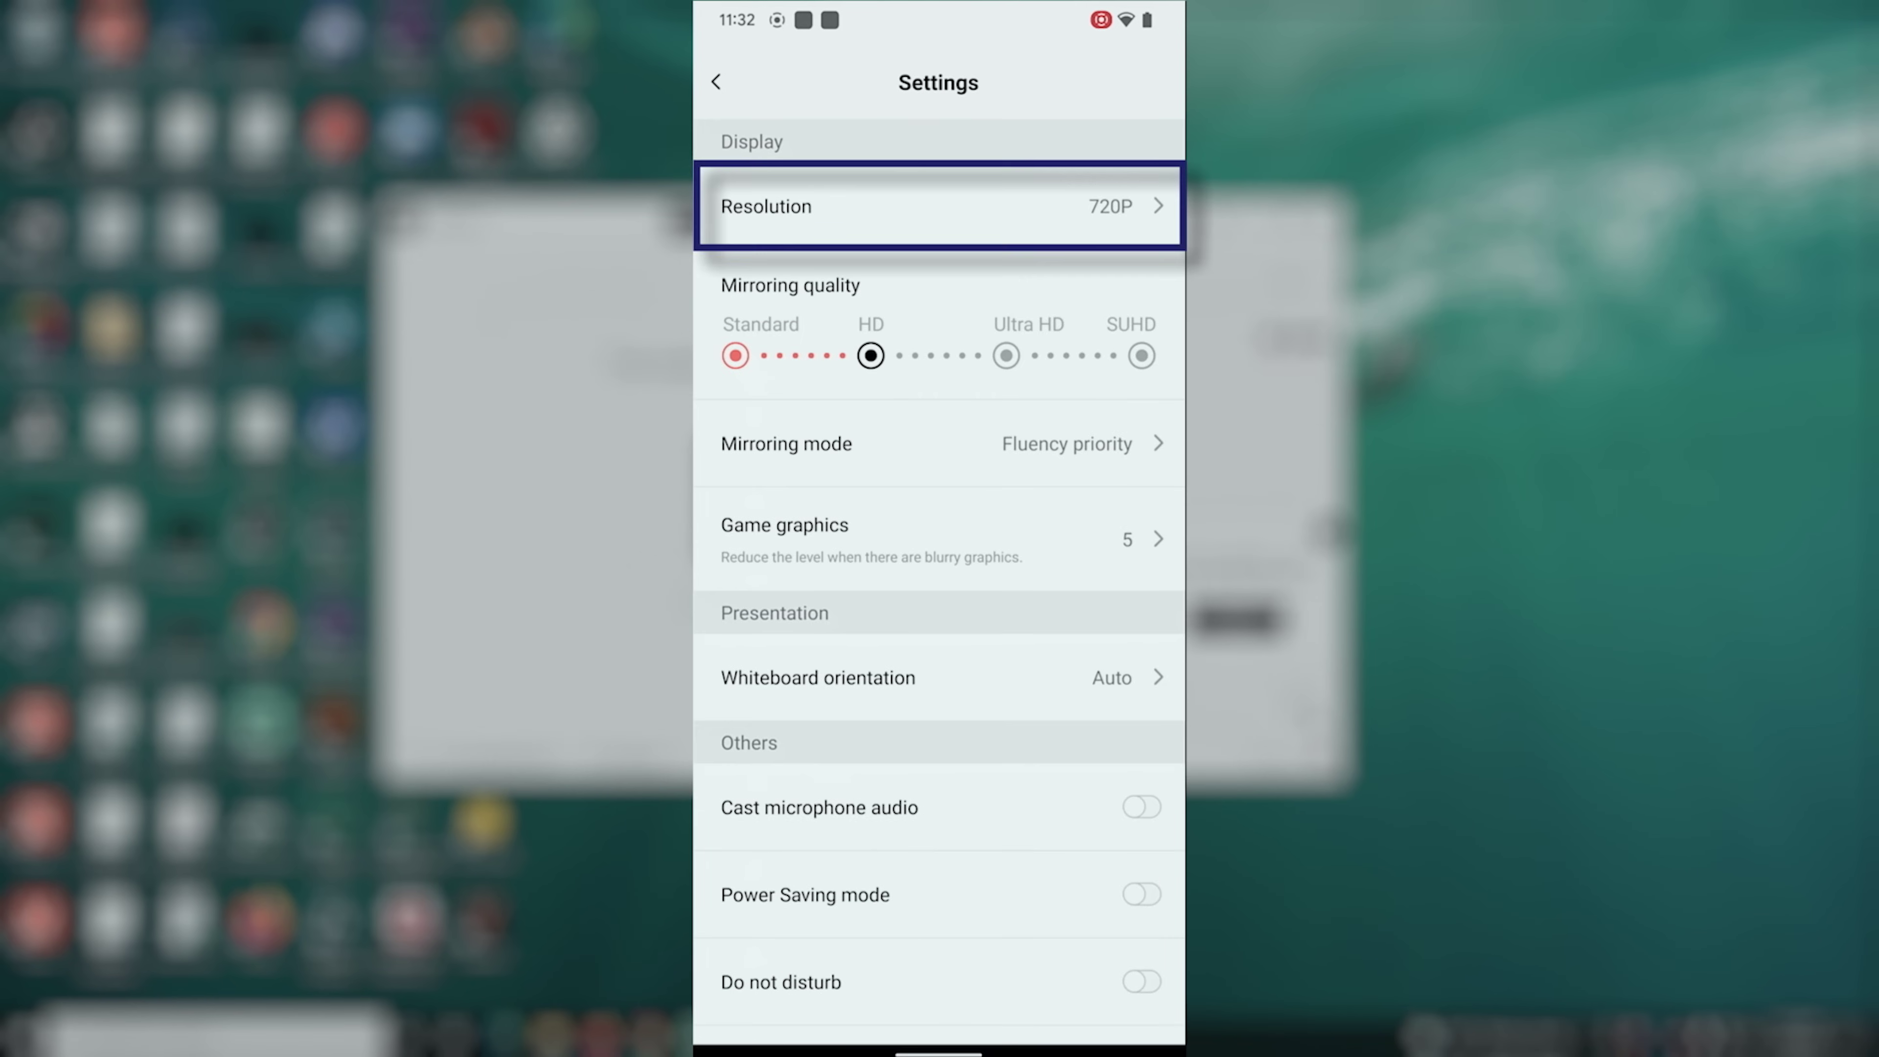
left_click(940, 206)
left_click(916, 646)
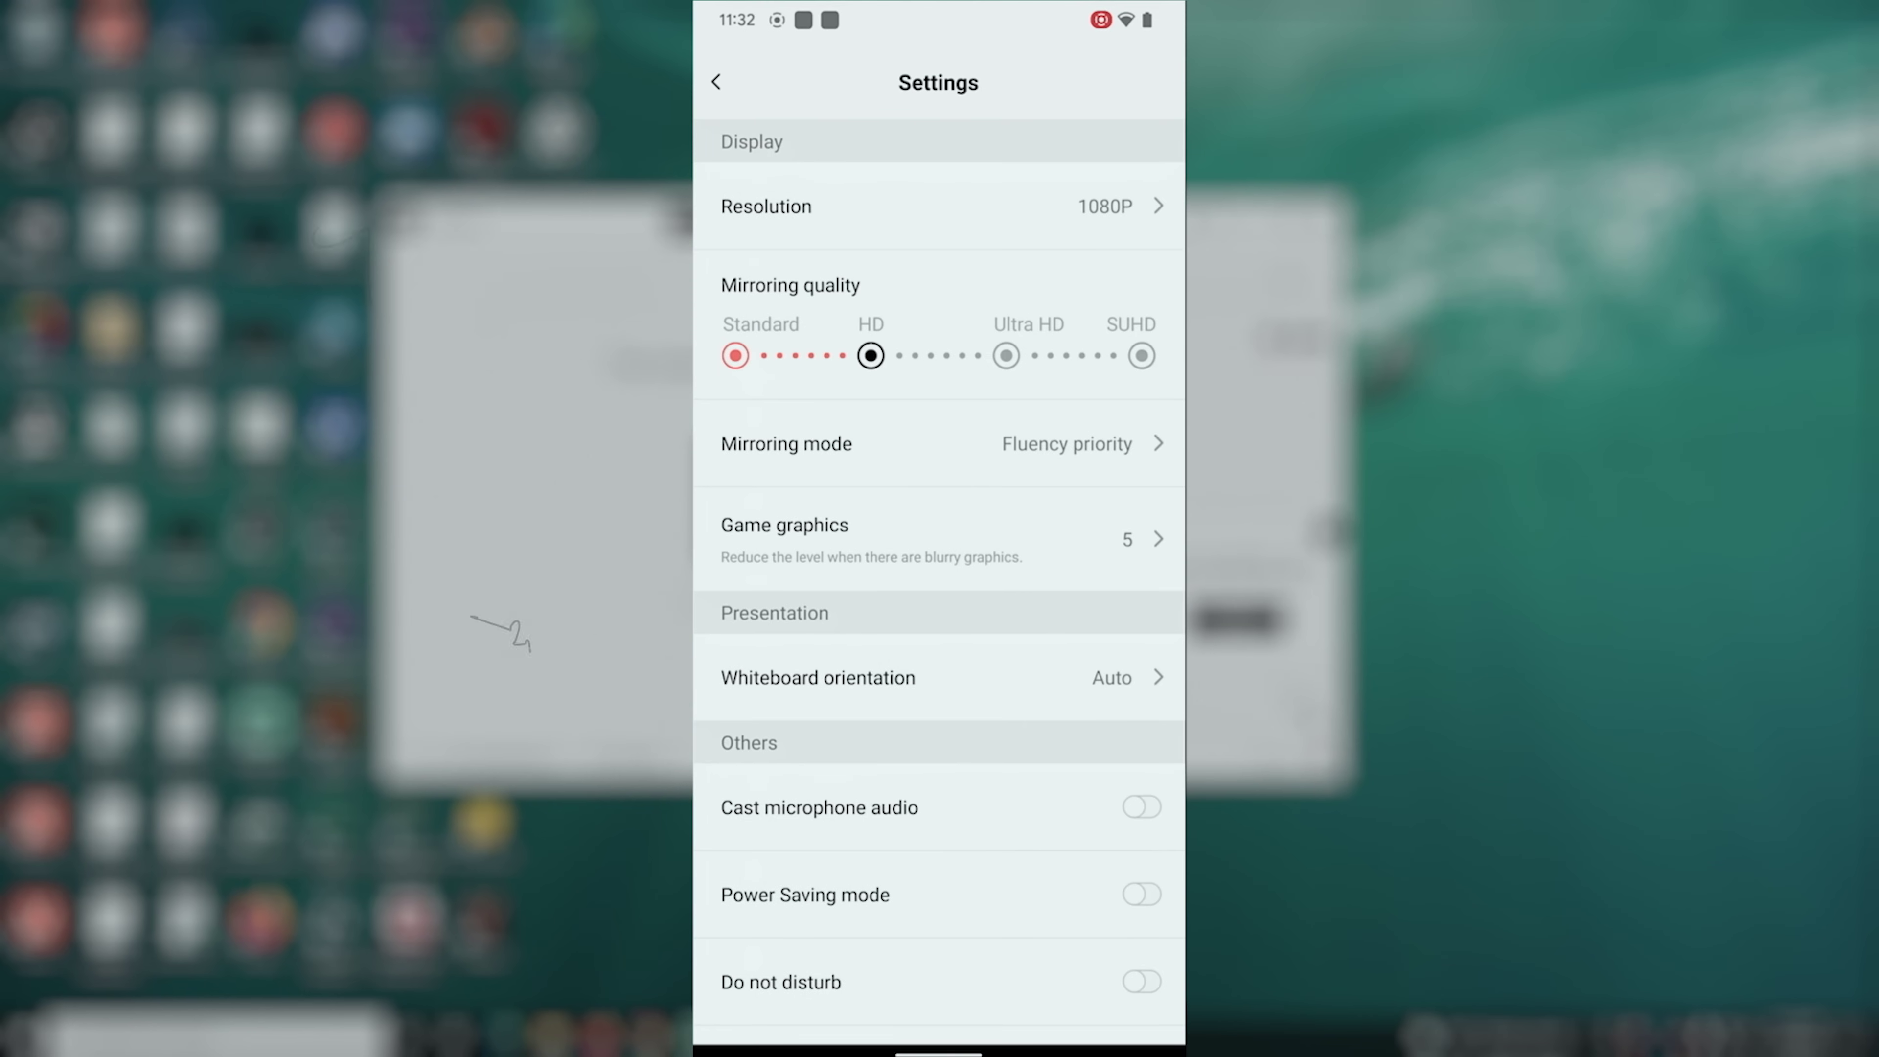
left_click(939, 443)
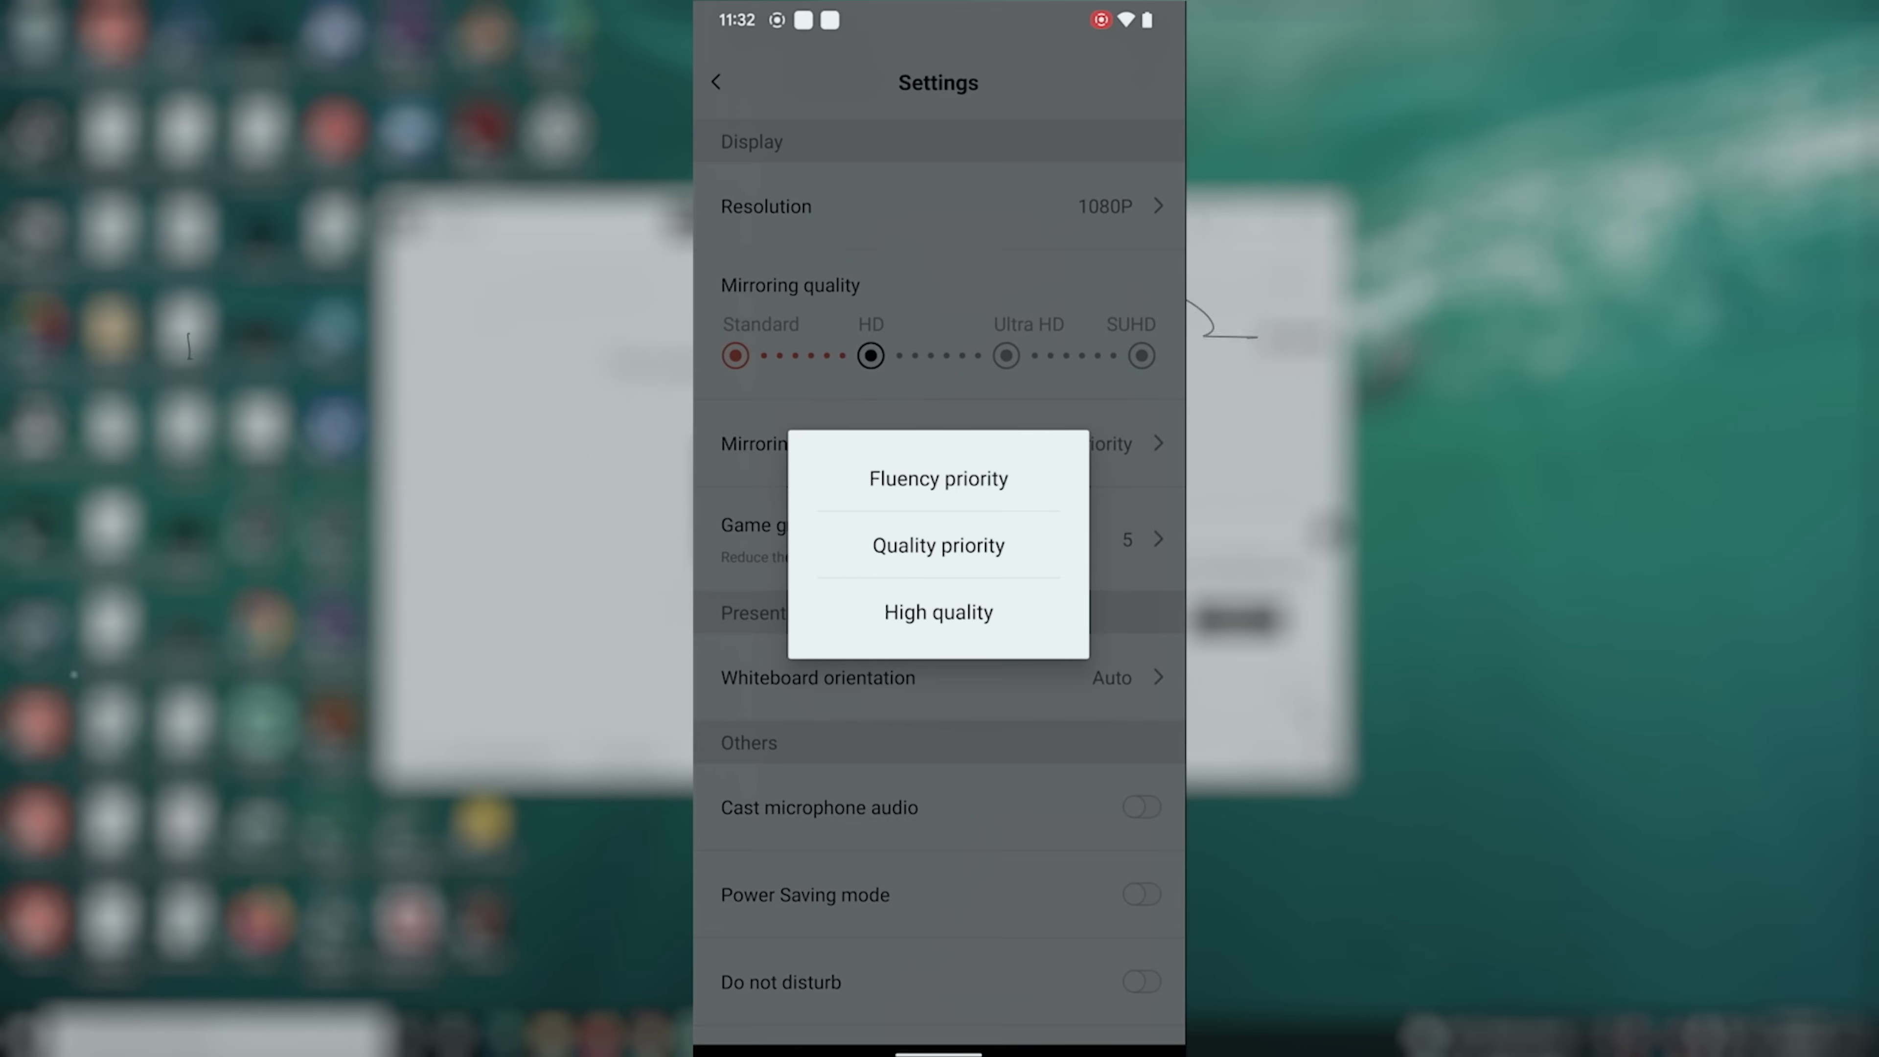
left_click(938, 544)
scroll(1094, 747, "down", 3)
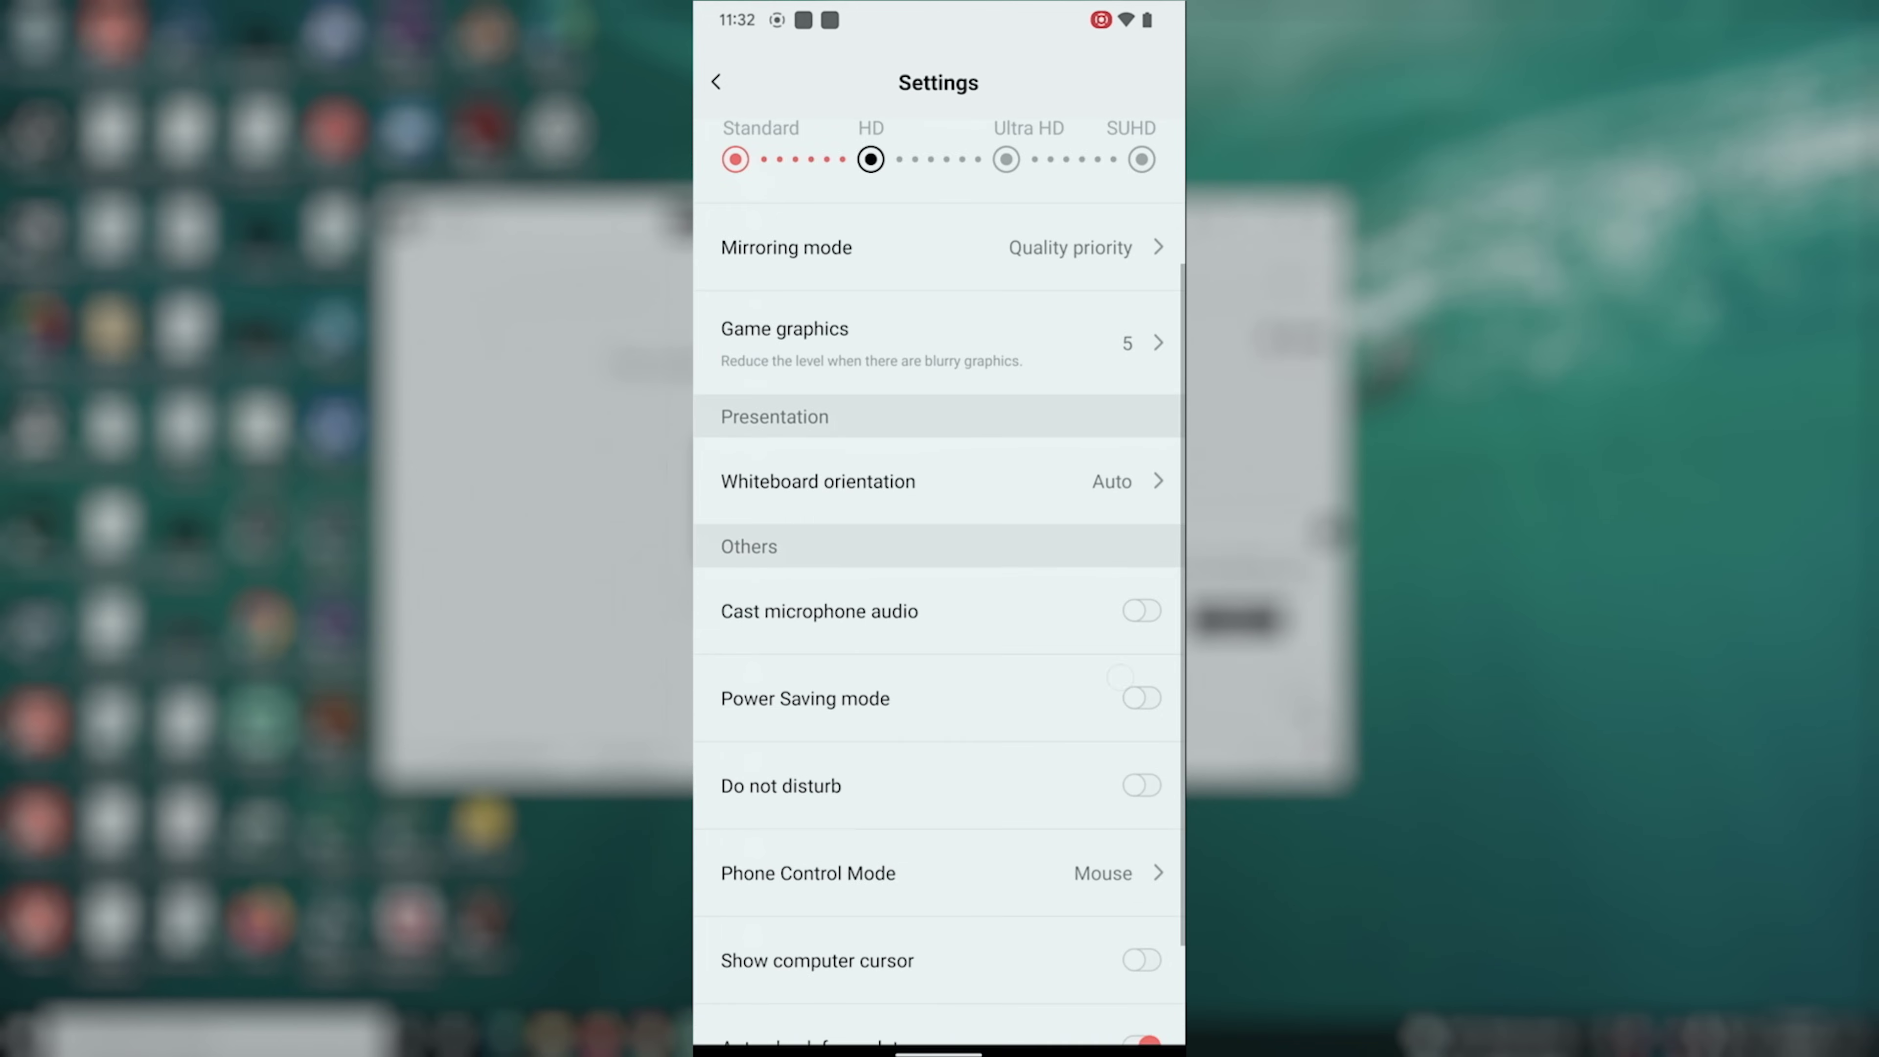
scroll(1120, 676, "down", 2)
scroll(1069, 880, "down", 2)
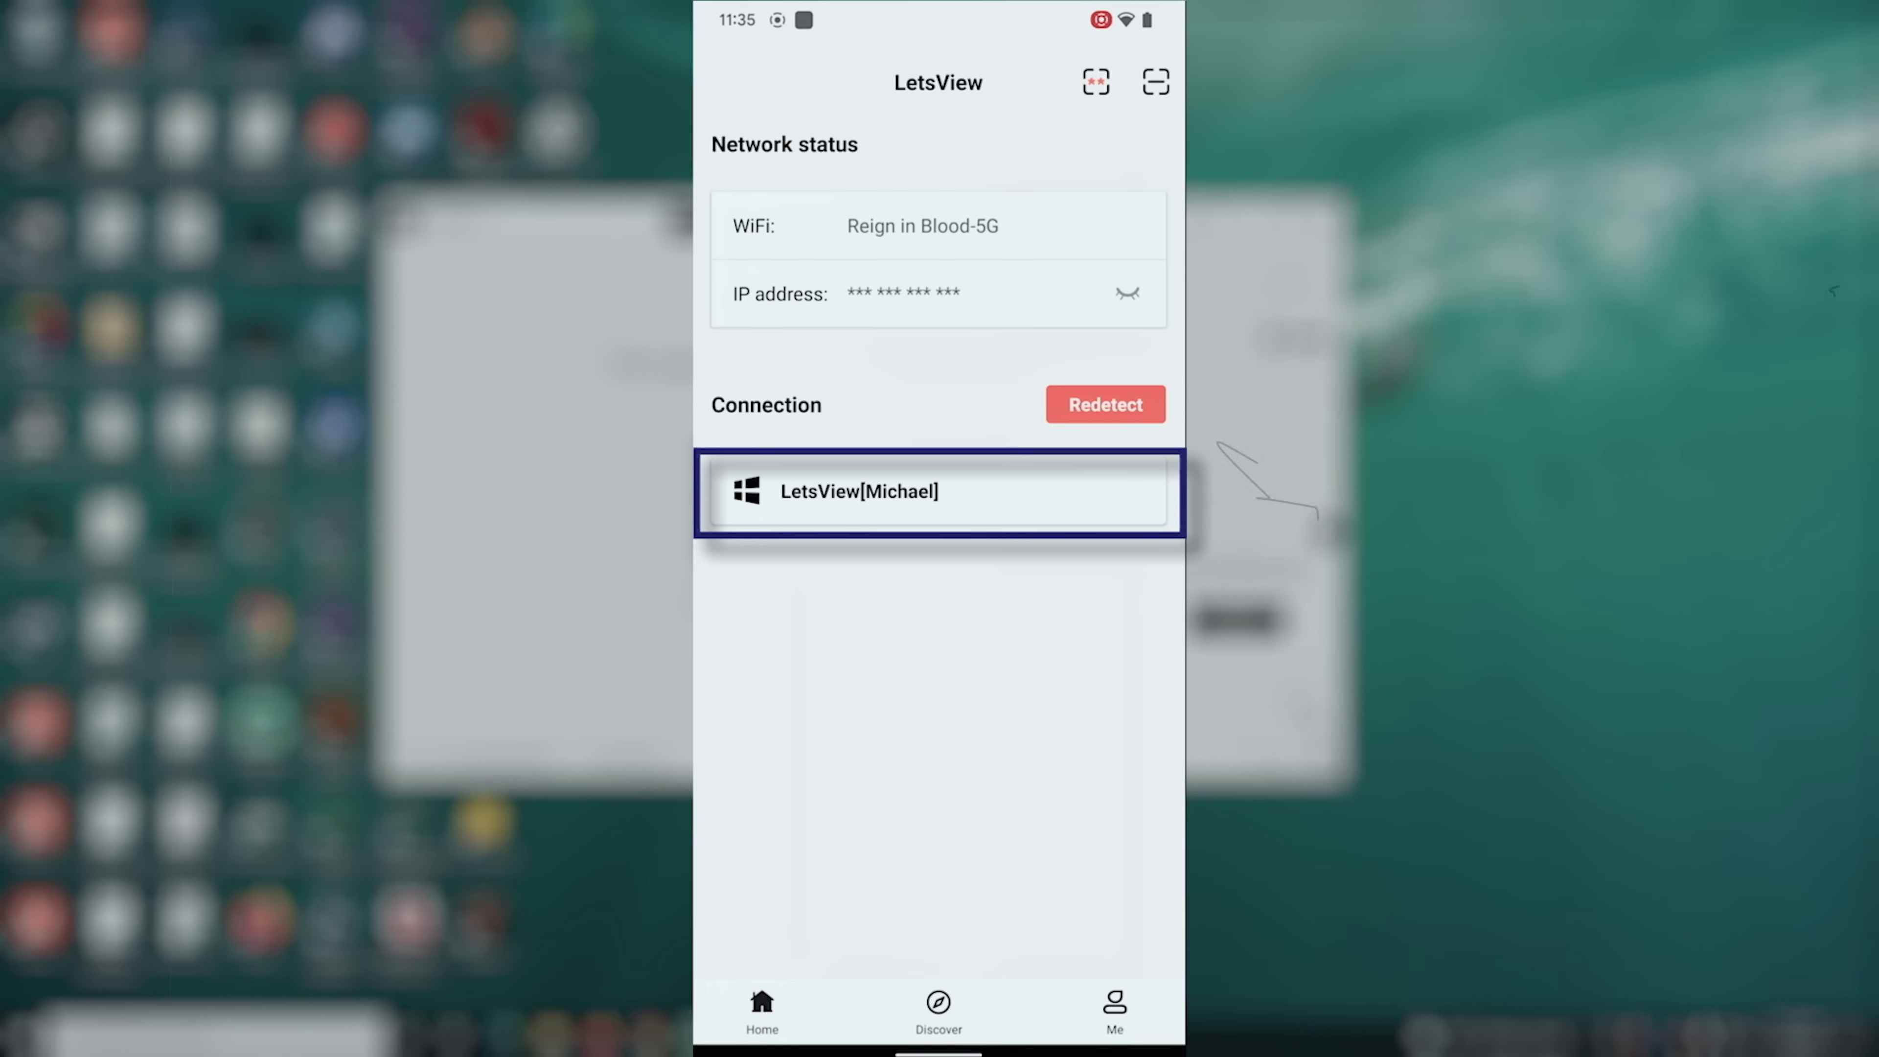
Select the detected Windows computer and start Phone Screen Mirroring
left_click(858, 491)
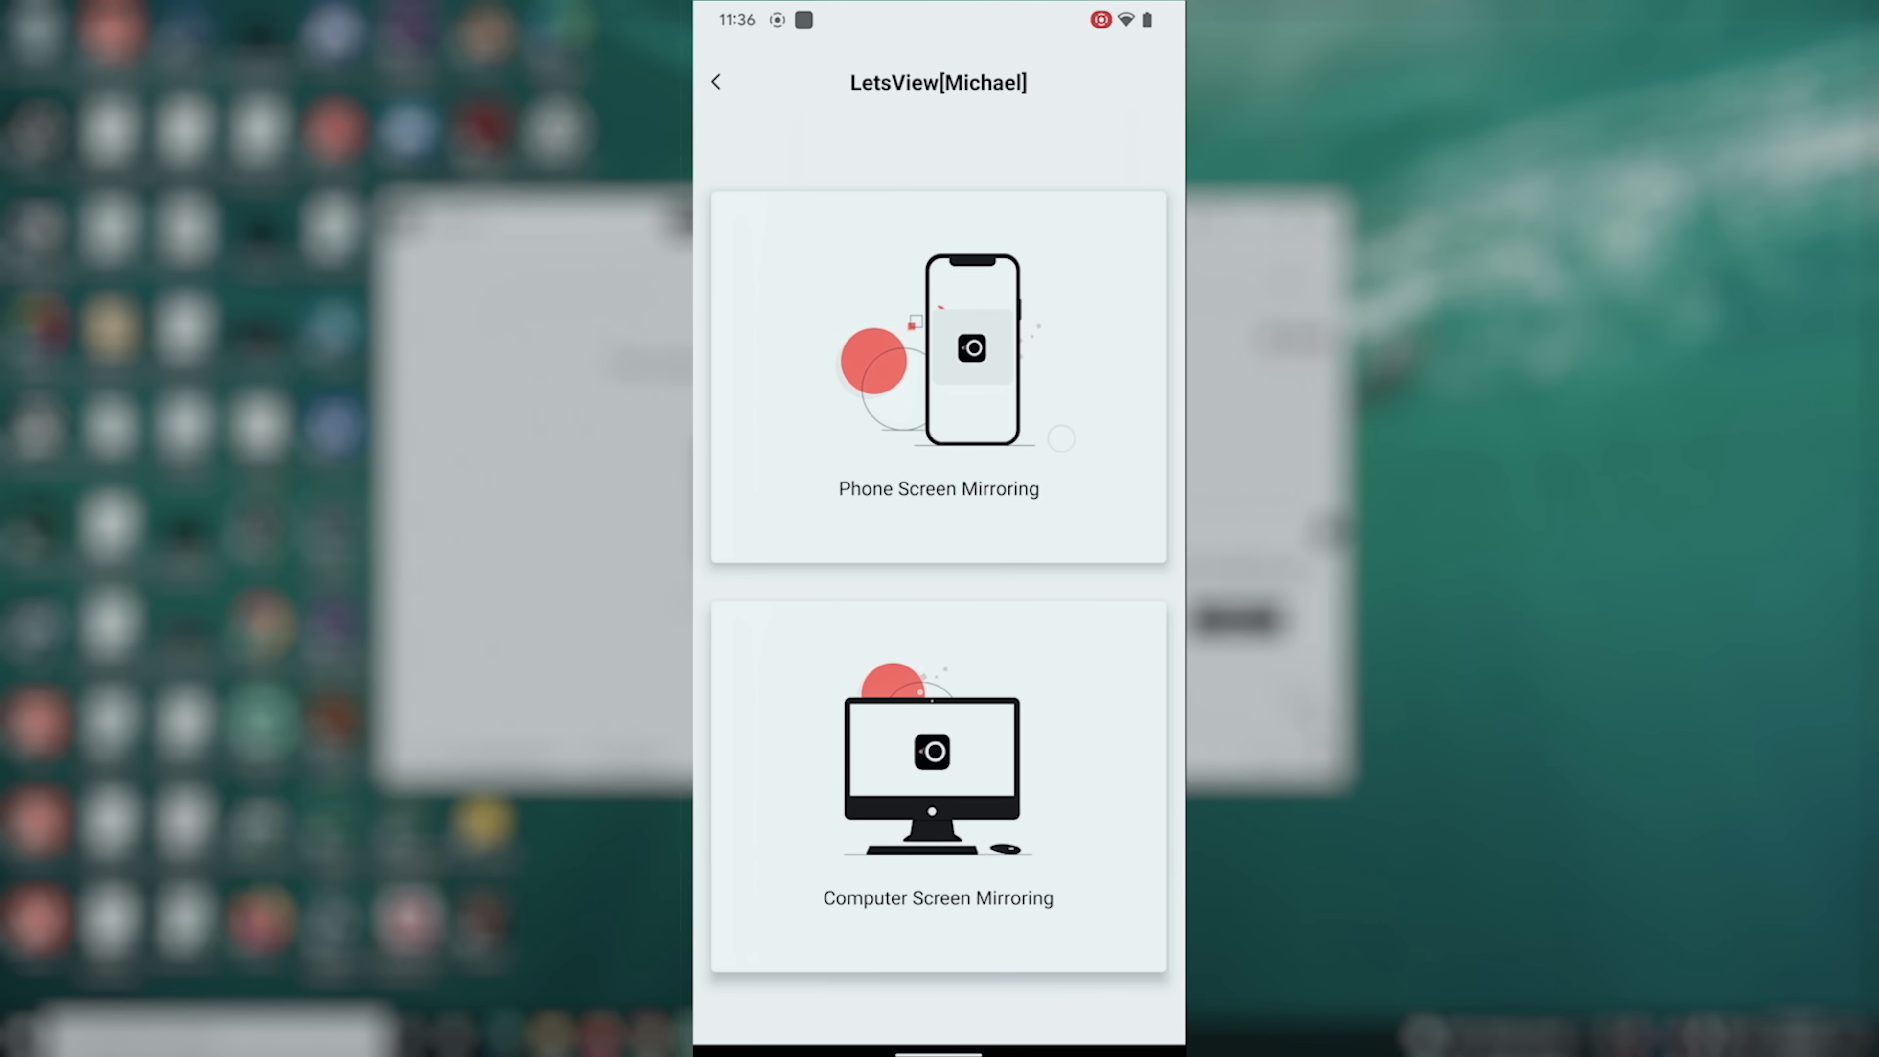
left_click(937, 377)
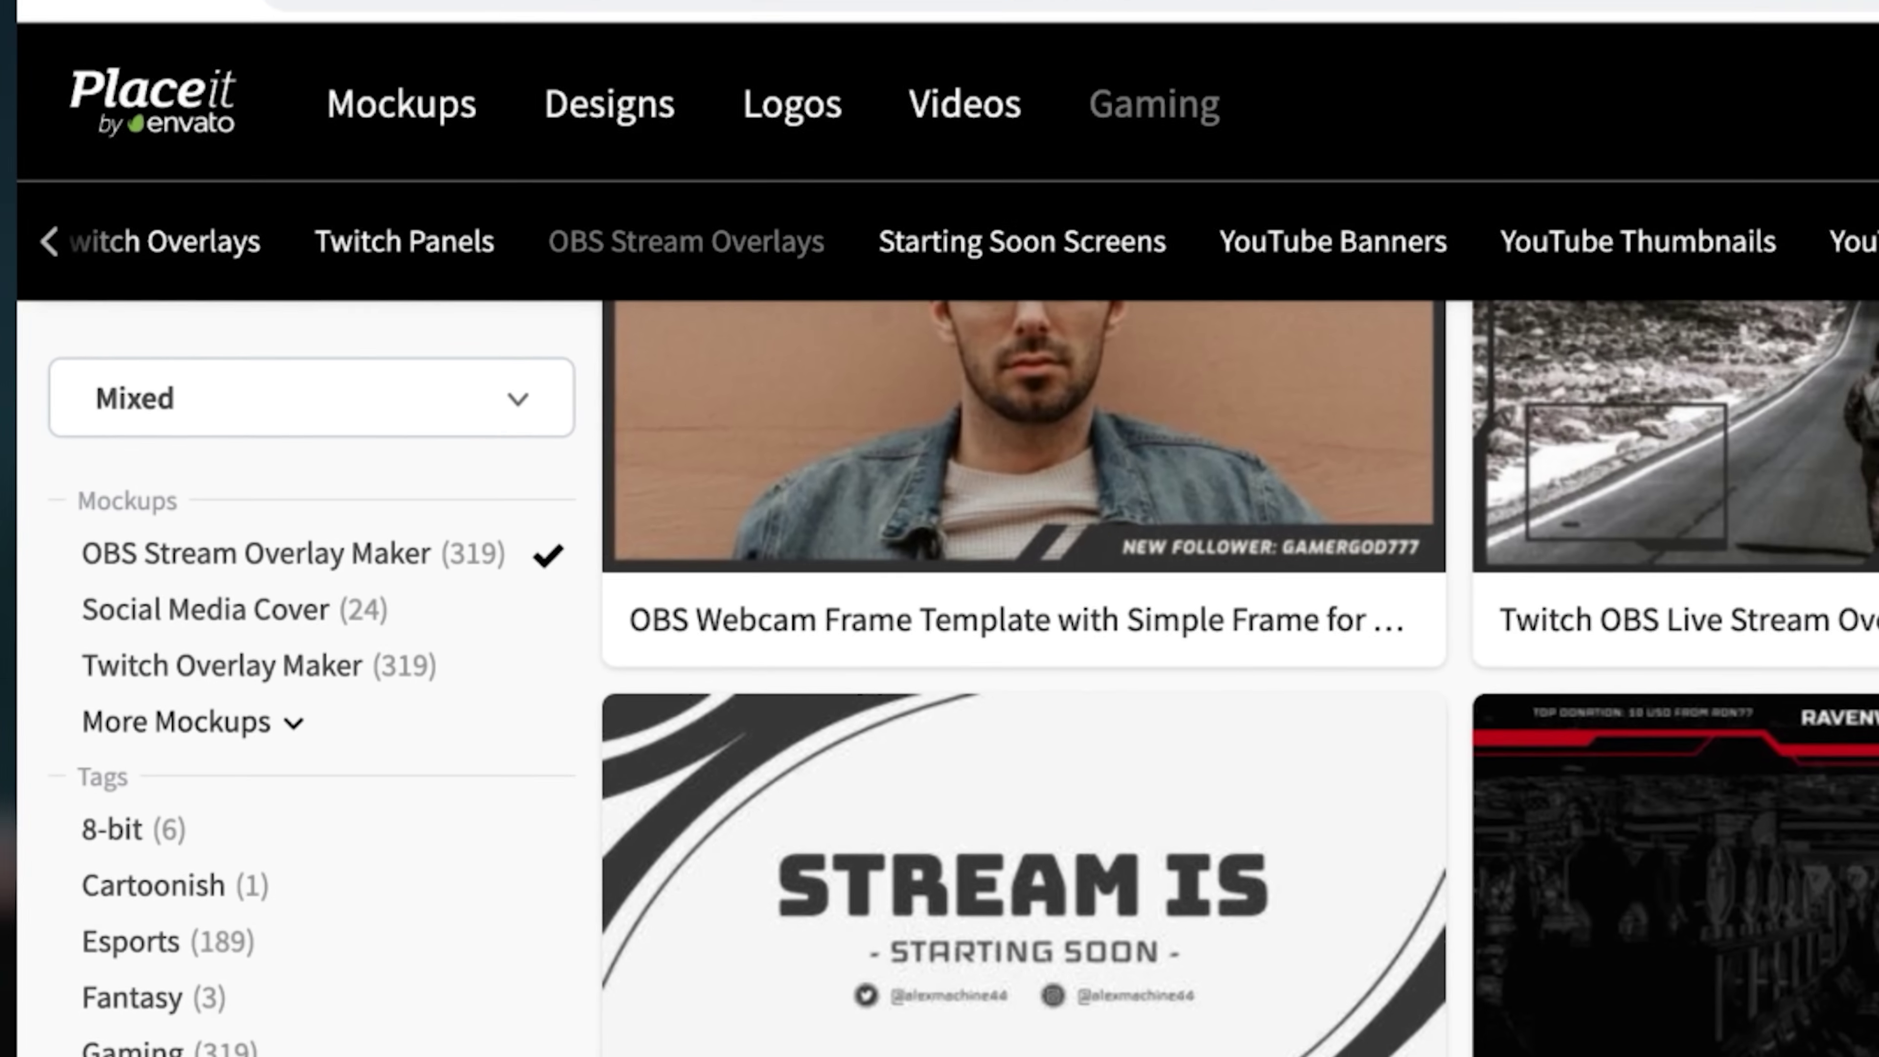
Scroll through Placeit's OBS Stream Overlay Maker template results
scroll(1109, 666, "down", 5)
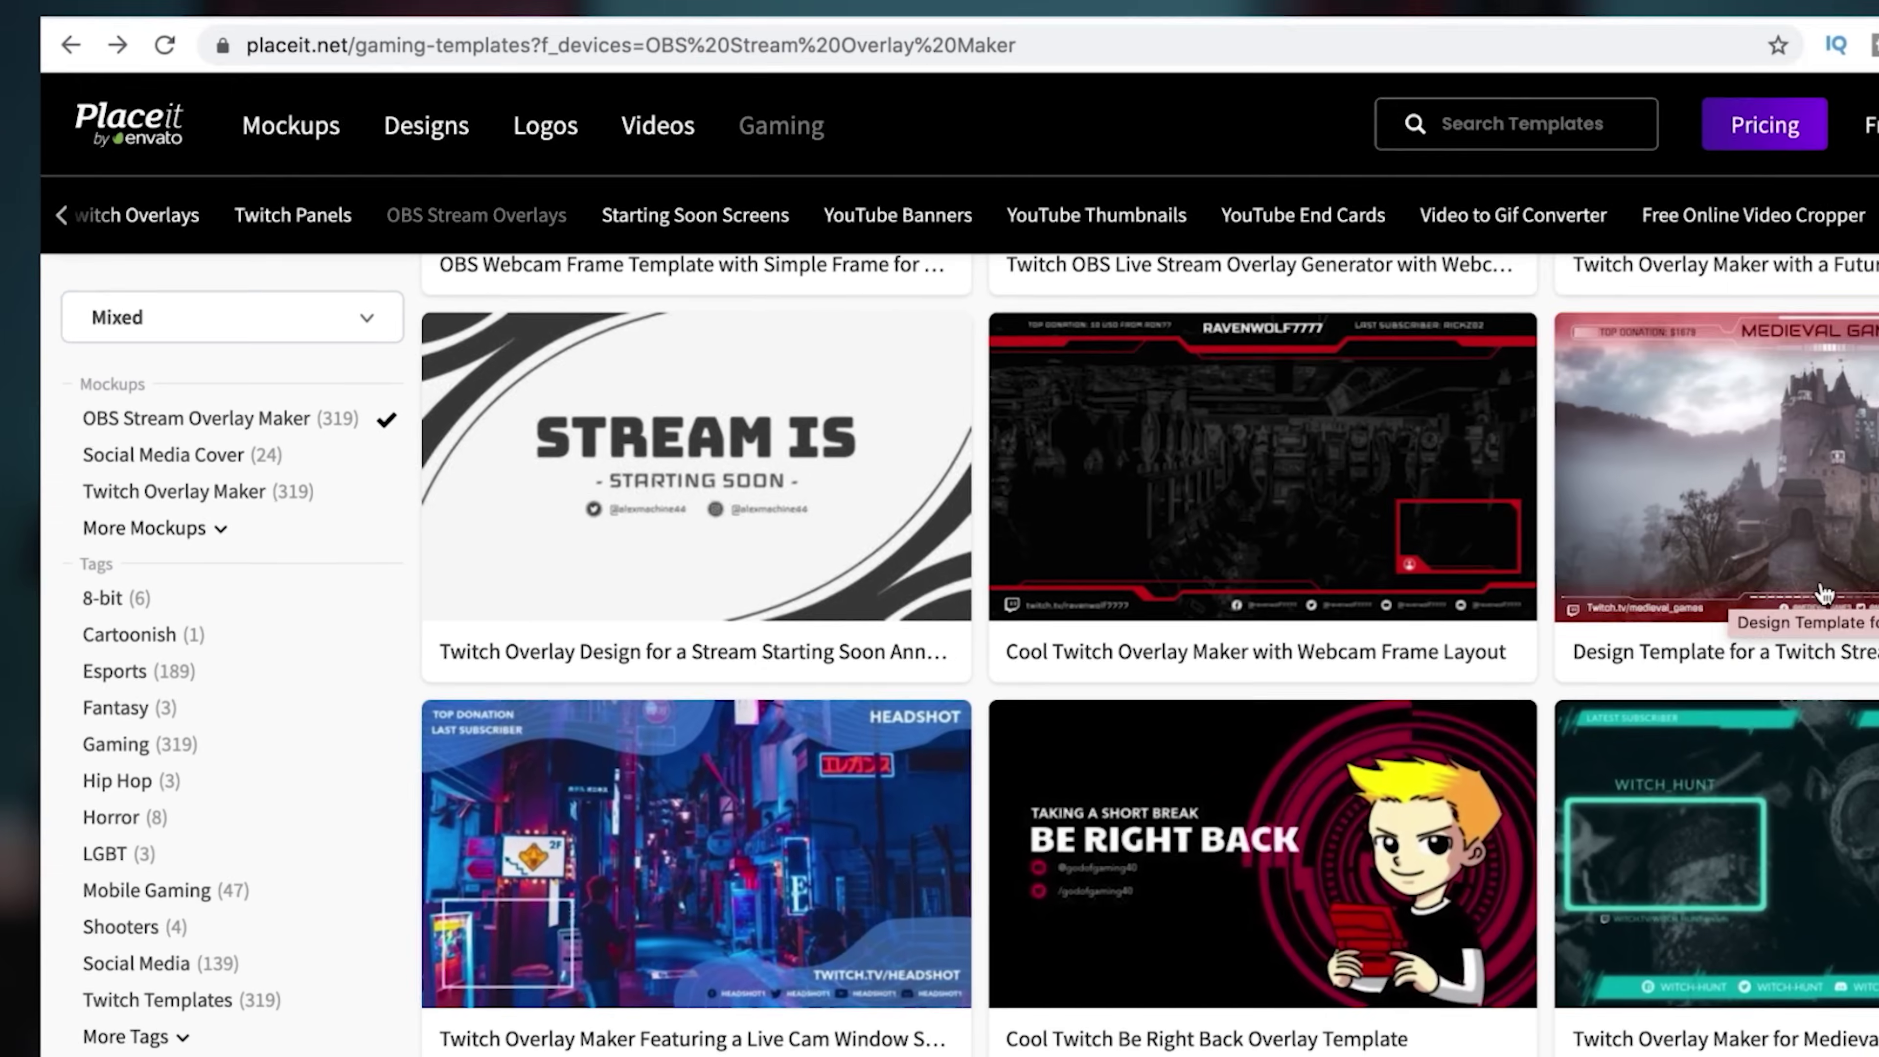
scroll(1187, 684, "up", 5)
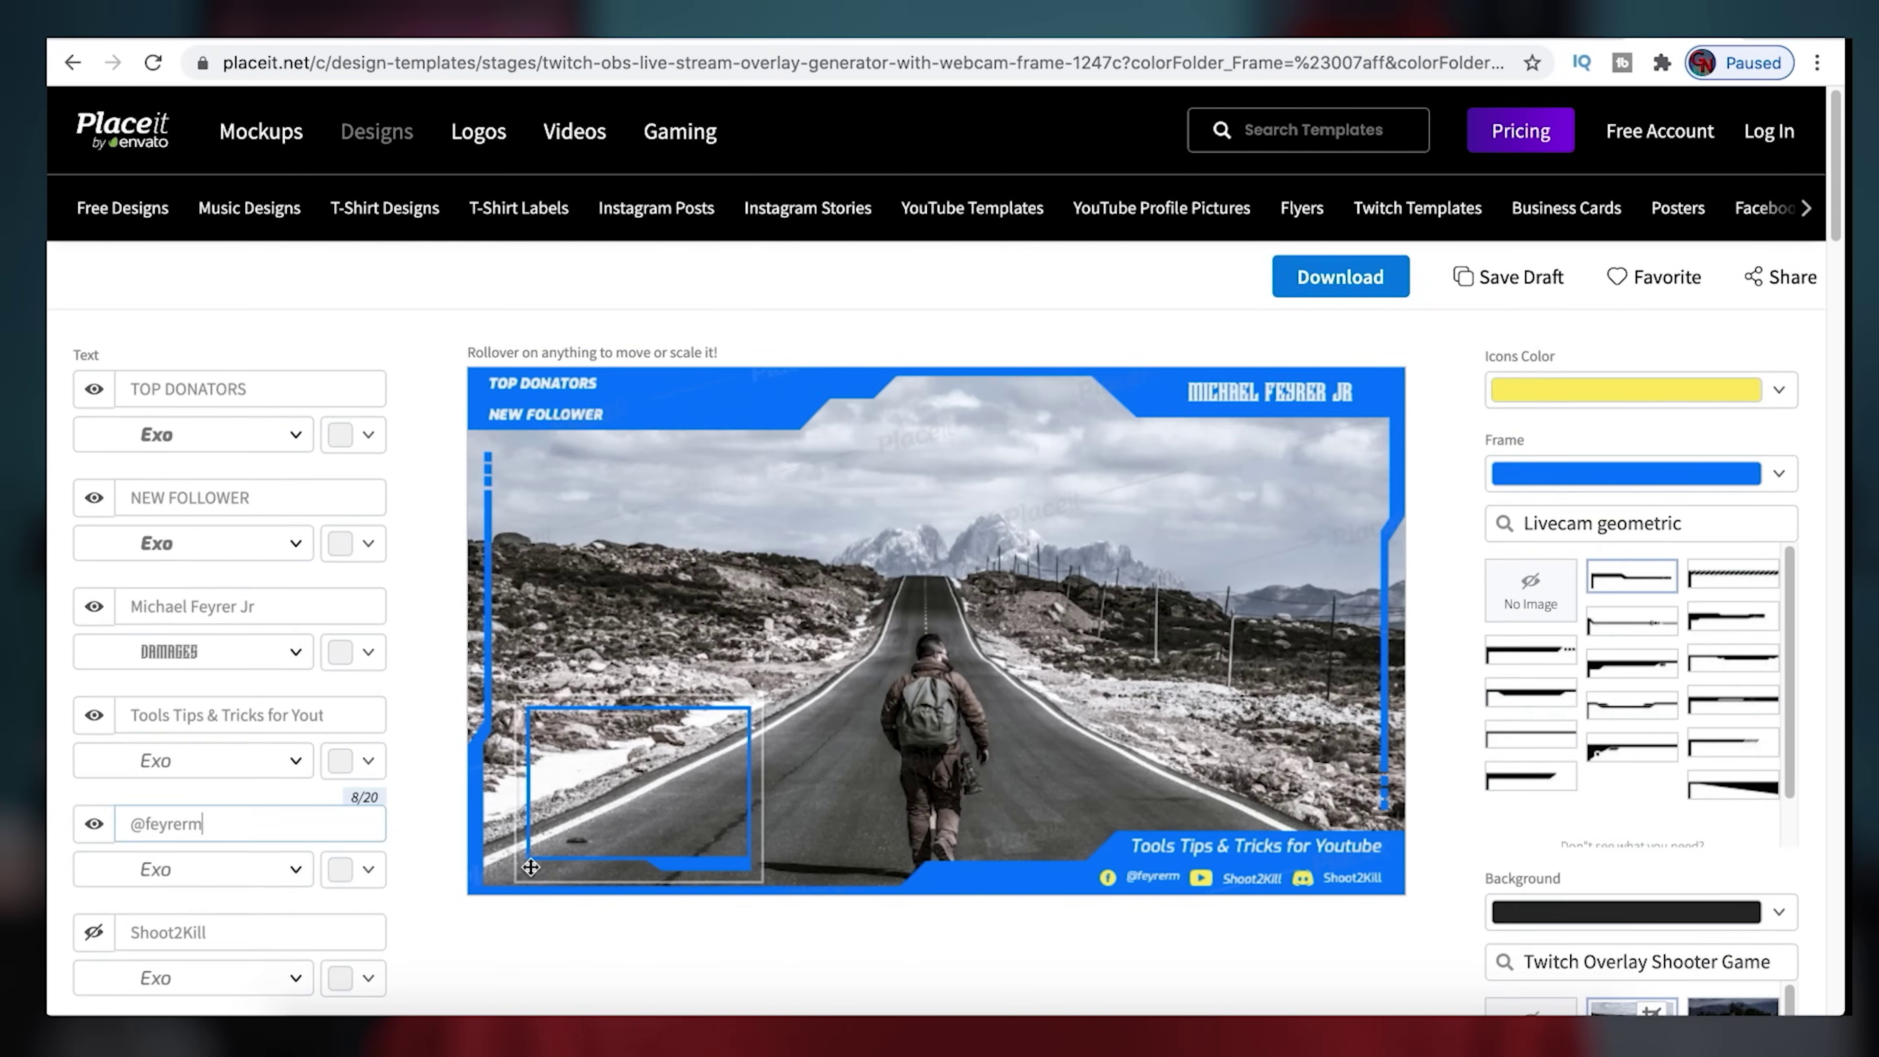
Show and paste the Twitter handle, and hide the two unused social handle lines
scroll(443, 843, "down", 5)
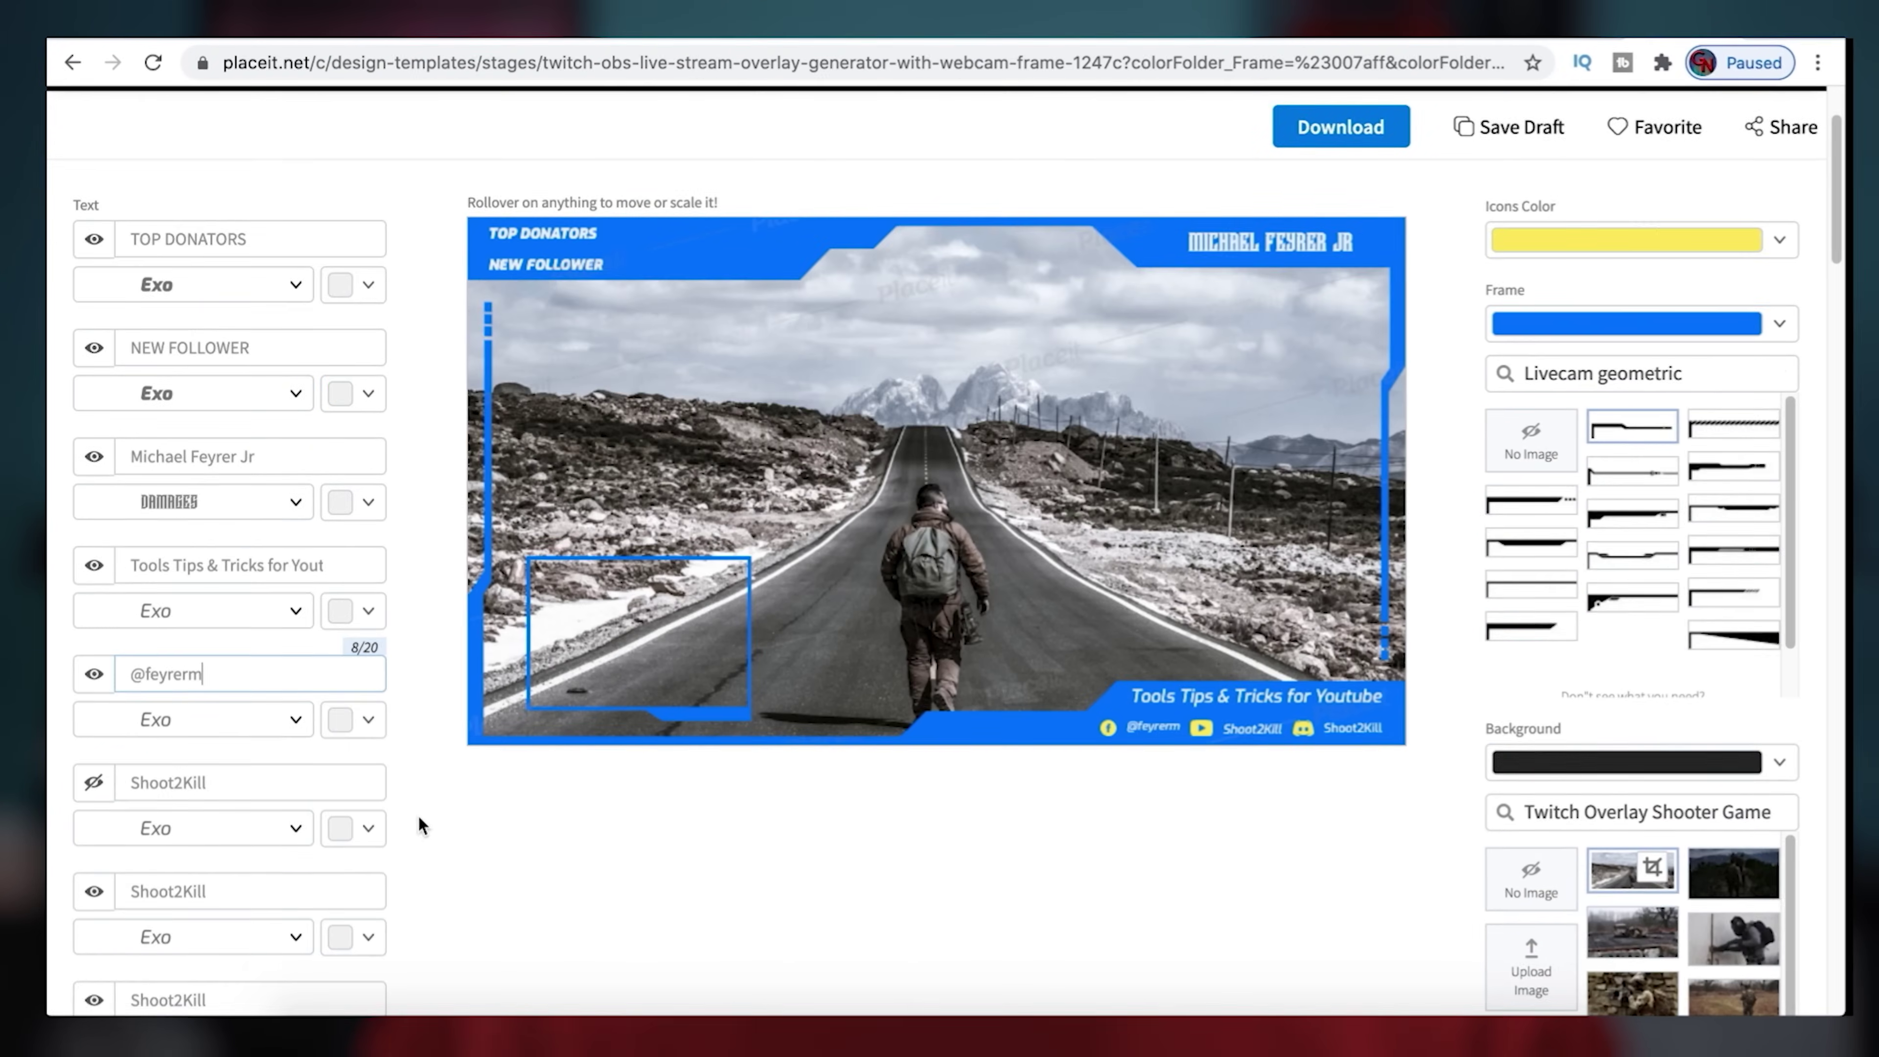
left_click(93, 777)
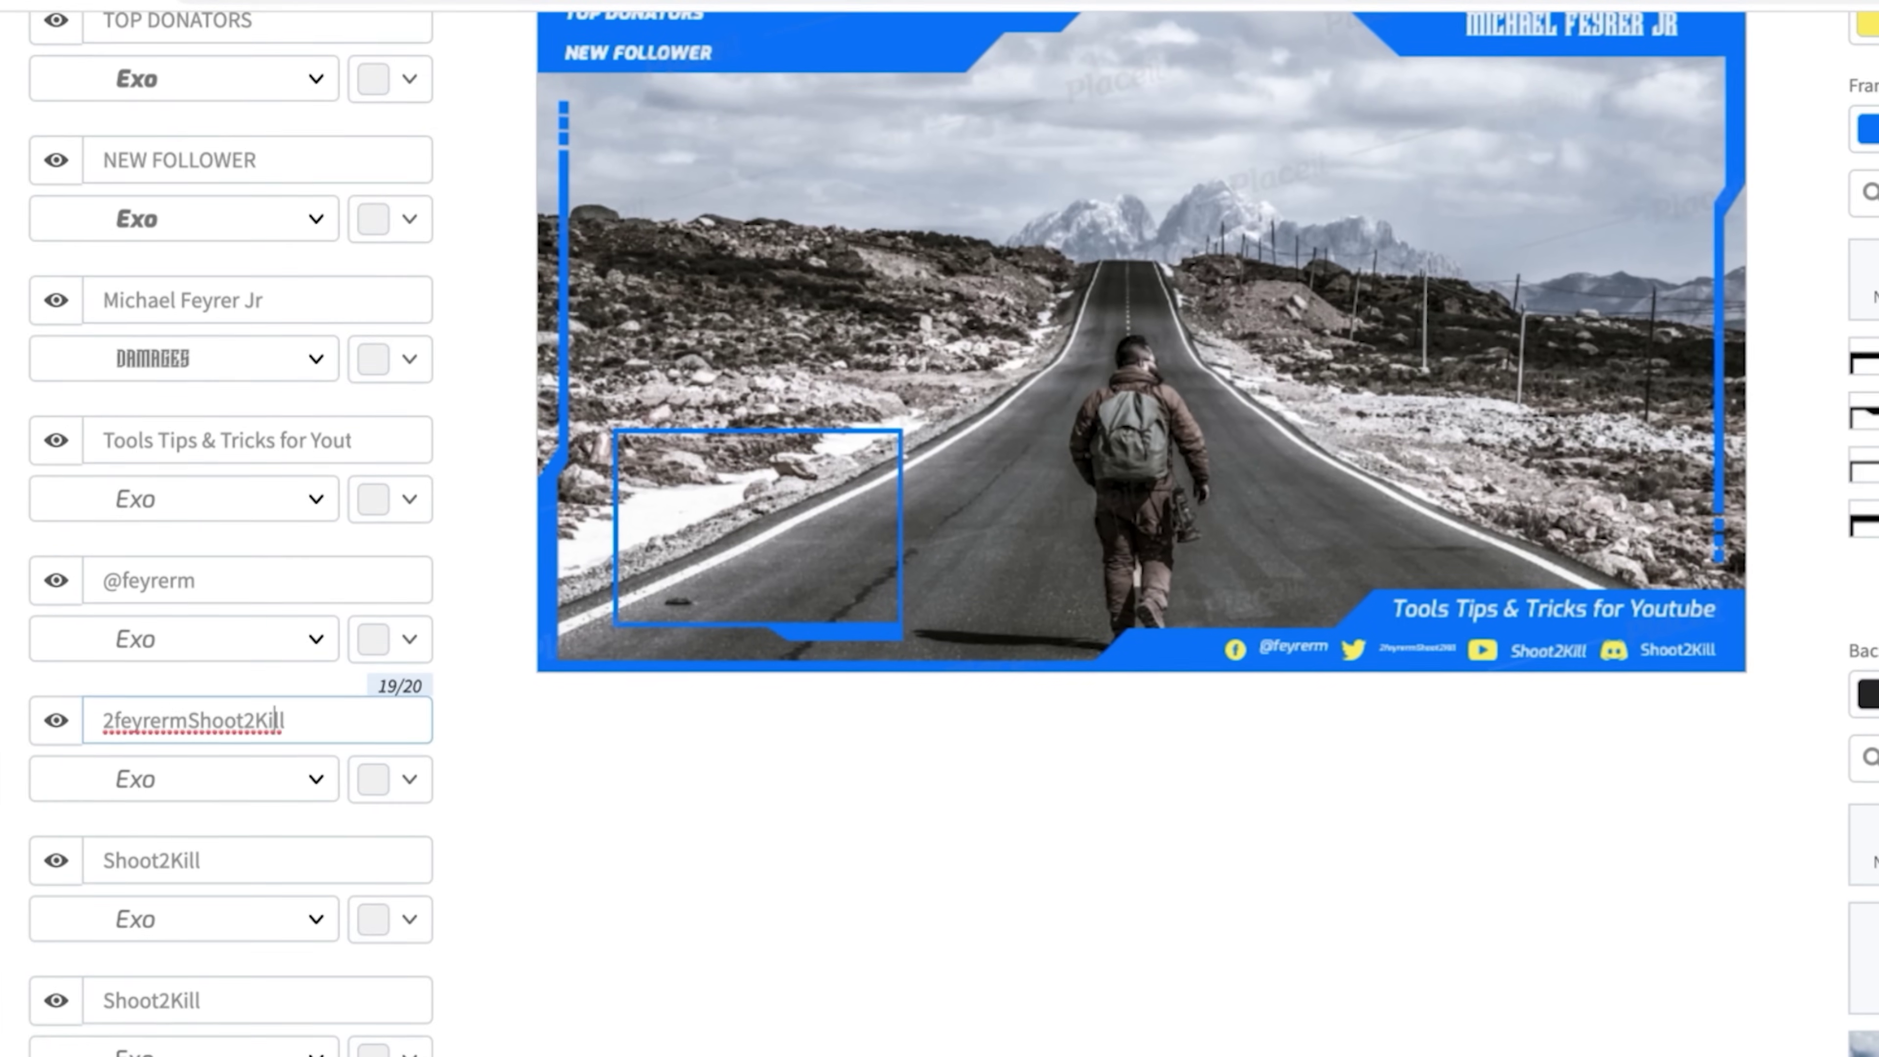
key("ctrl+a")
type("@feyrerm")
left_click(57, 859)
left_click(57, 999)
scroll(355, 925, "down", 2)
Add another text line and shrink the New Donation and New Subscriber texts
left_click(148, 925)
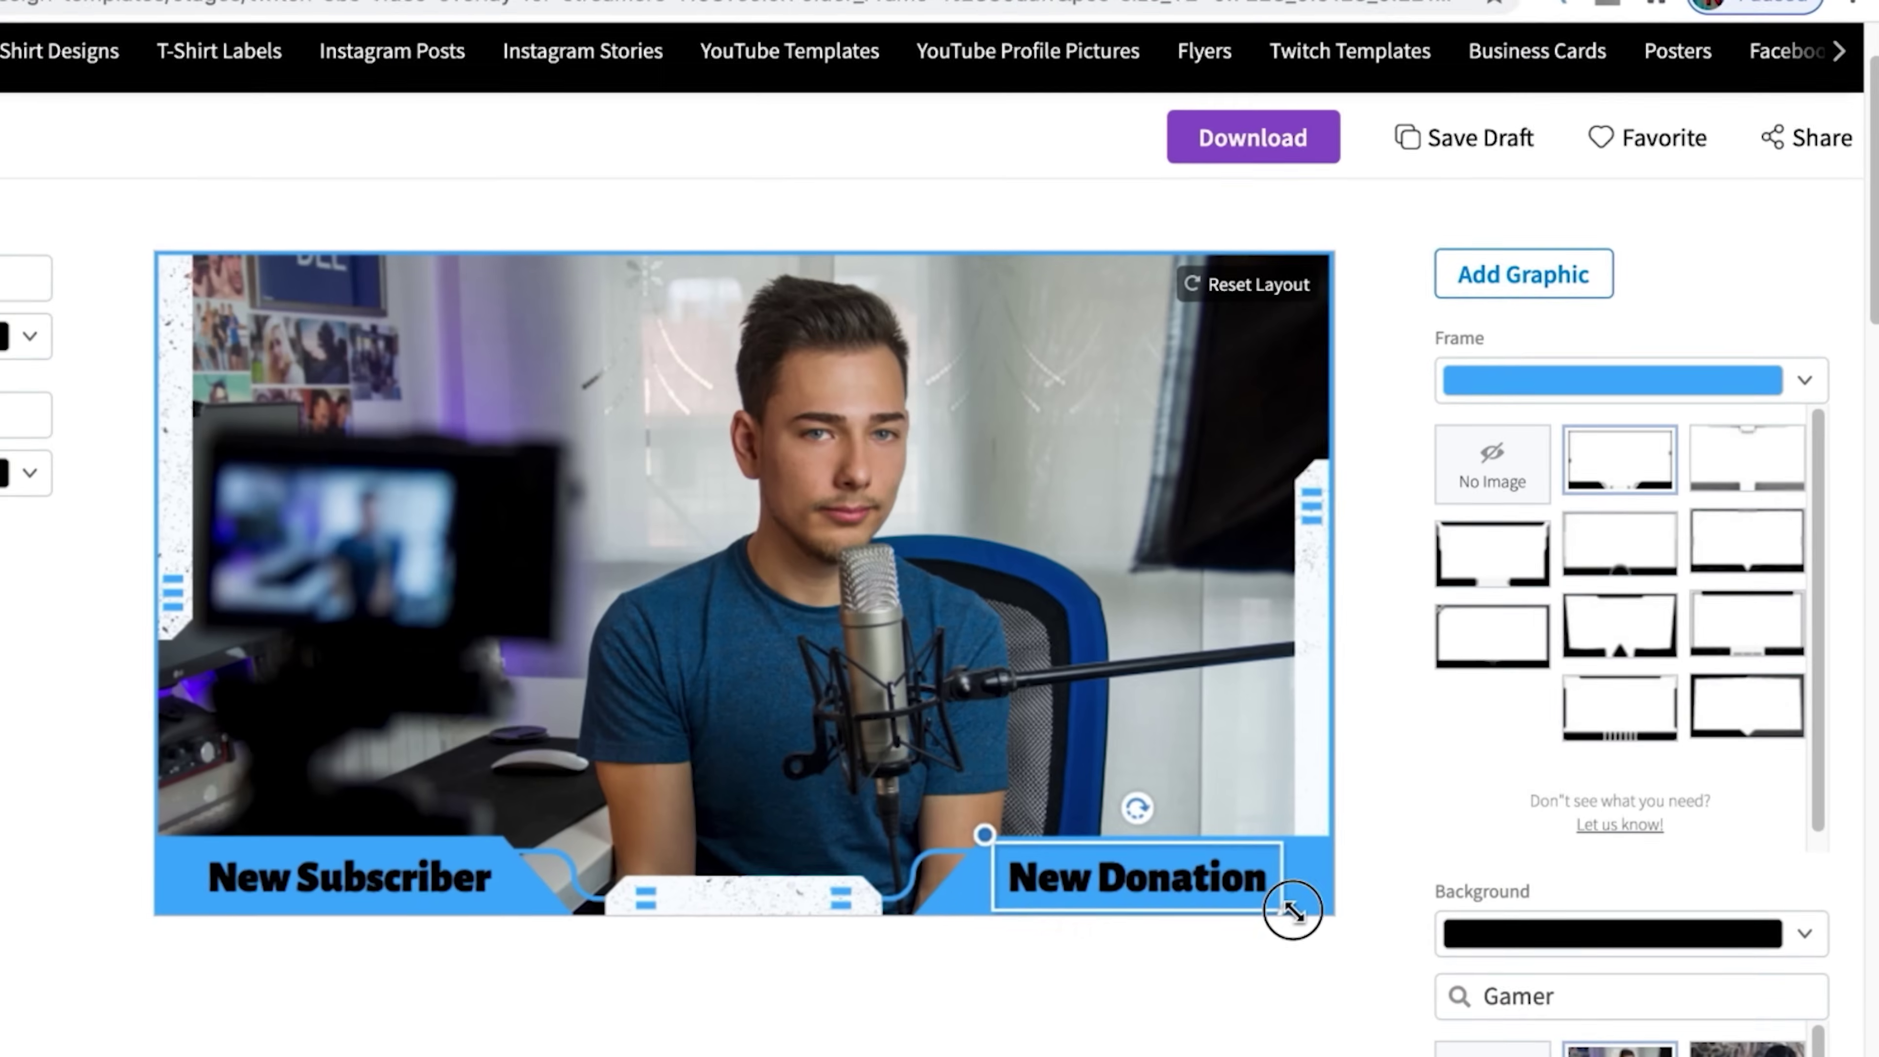
left_click_drag(1292, 910, 1102, 892)
left_click(347, 877)
left_click_drag(503, 912, 361, 925)
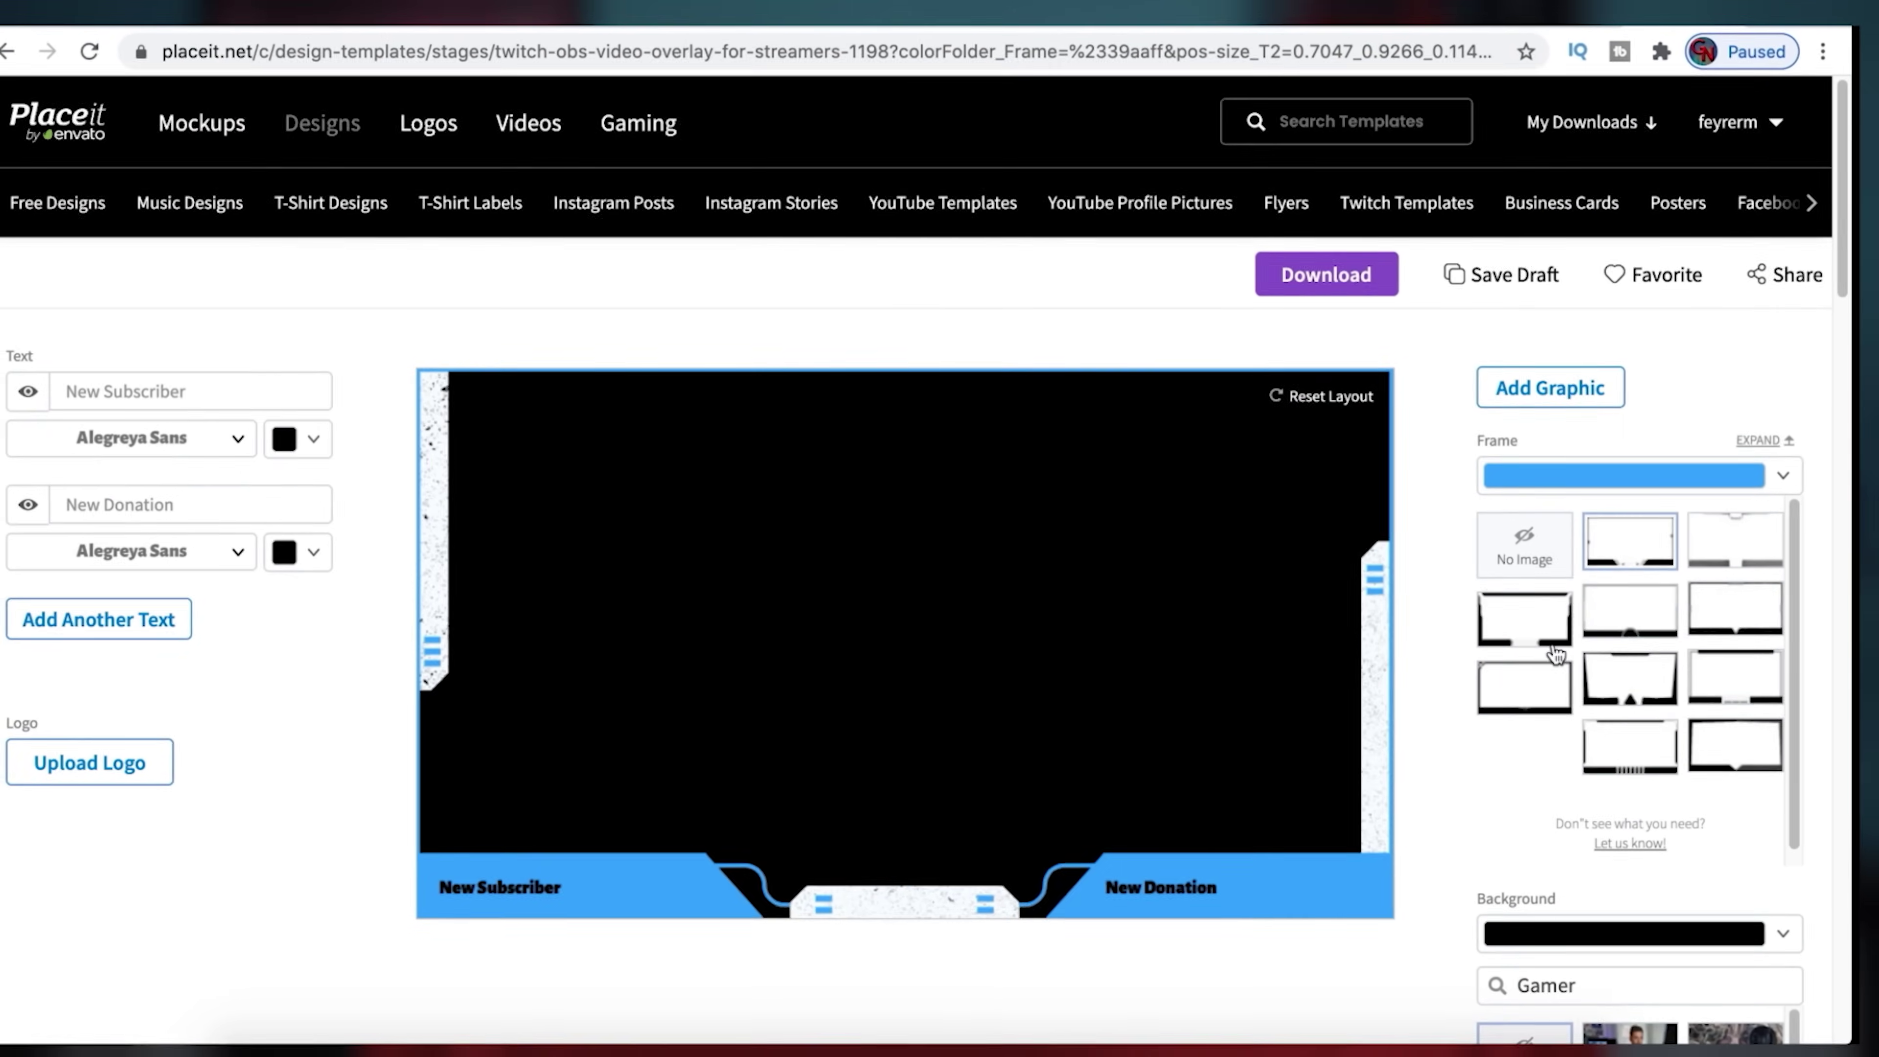
Apply the triangle-notch frame design and upload a logo image
left_click(1627, 583)
left_click(122, 759)
double_click(622, 236)
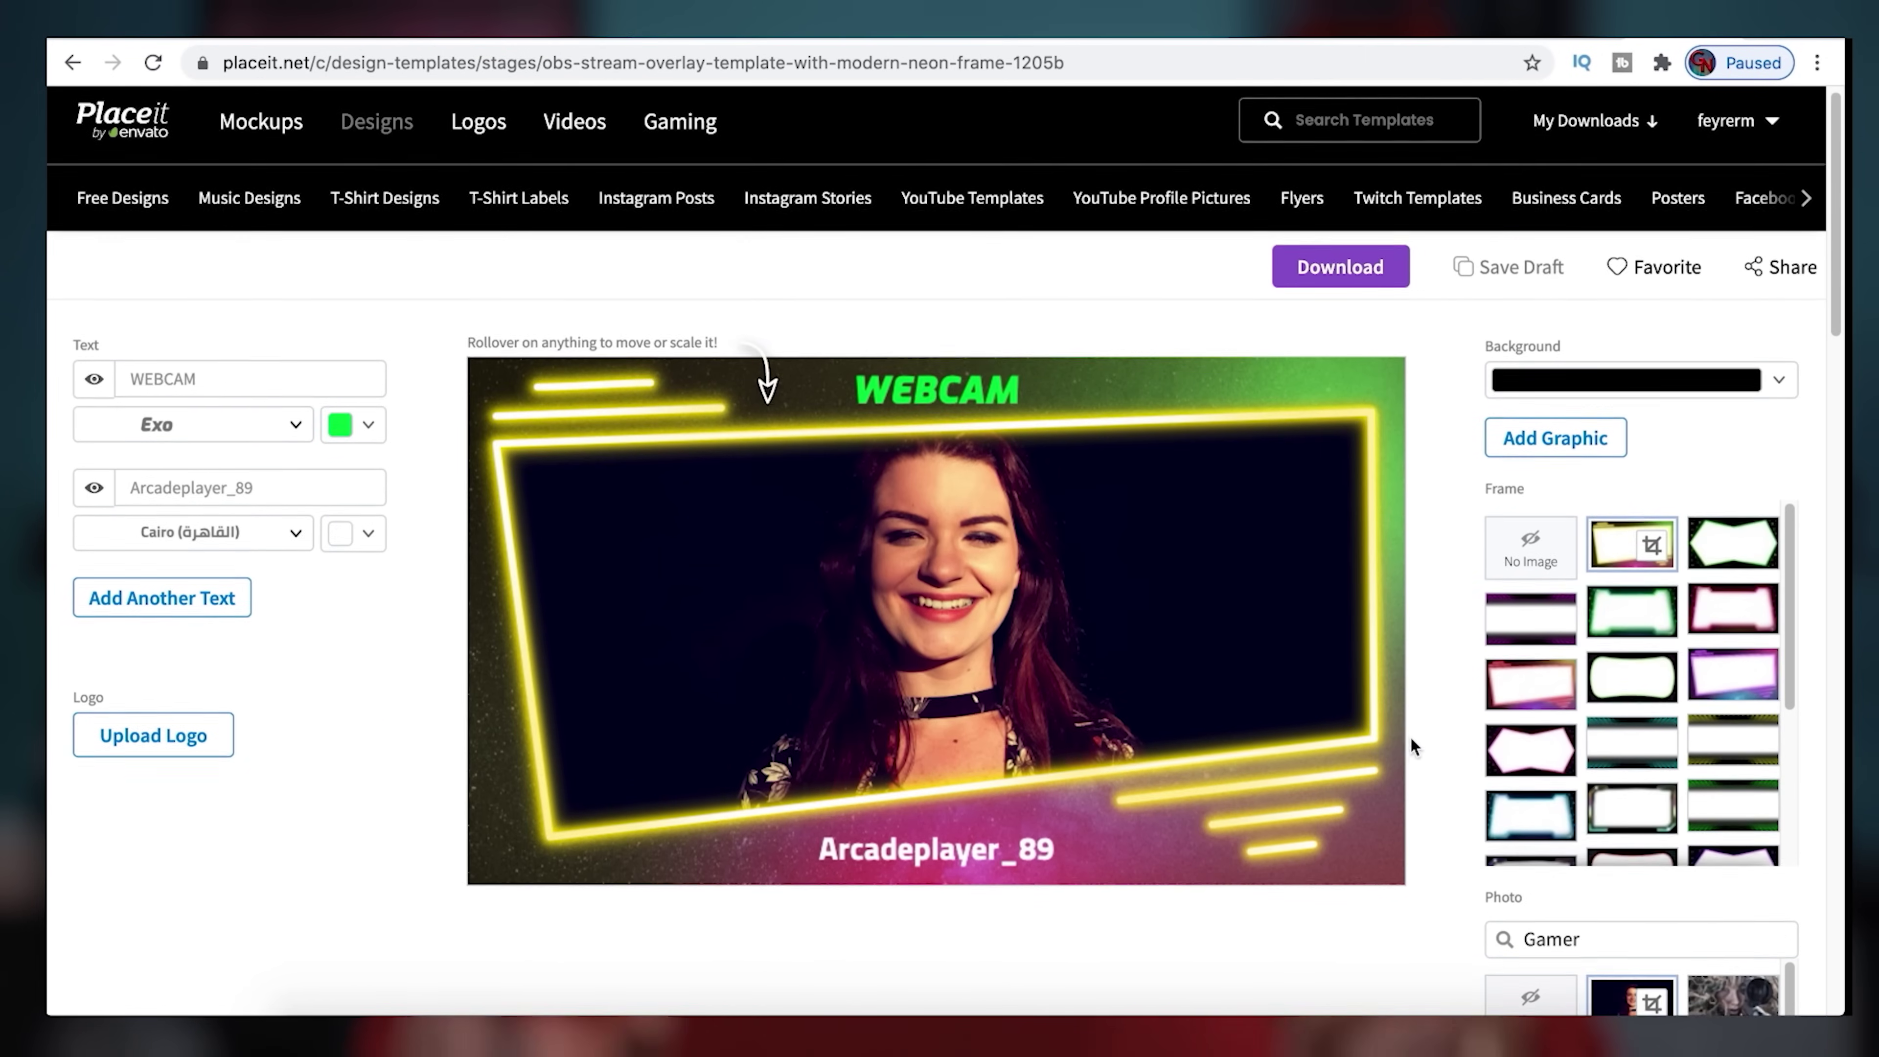
Replace the WEBCAM heading with the creator's name and the caption with 'Youtube Tools Tips and tricks!'
left_click(219, 356)
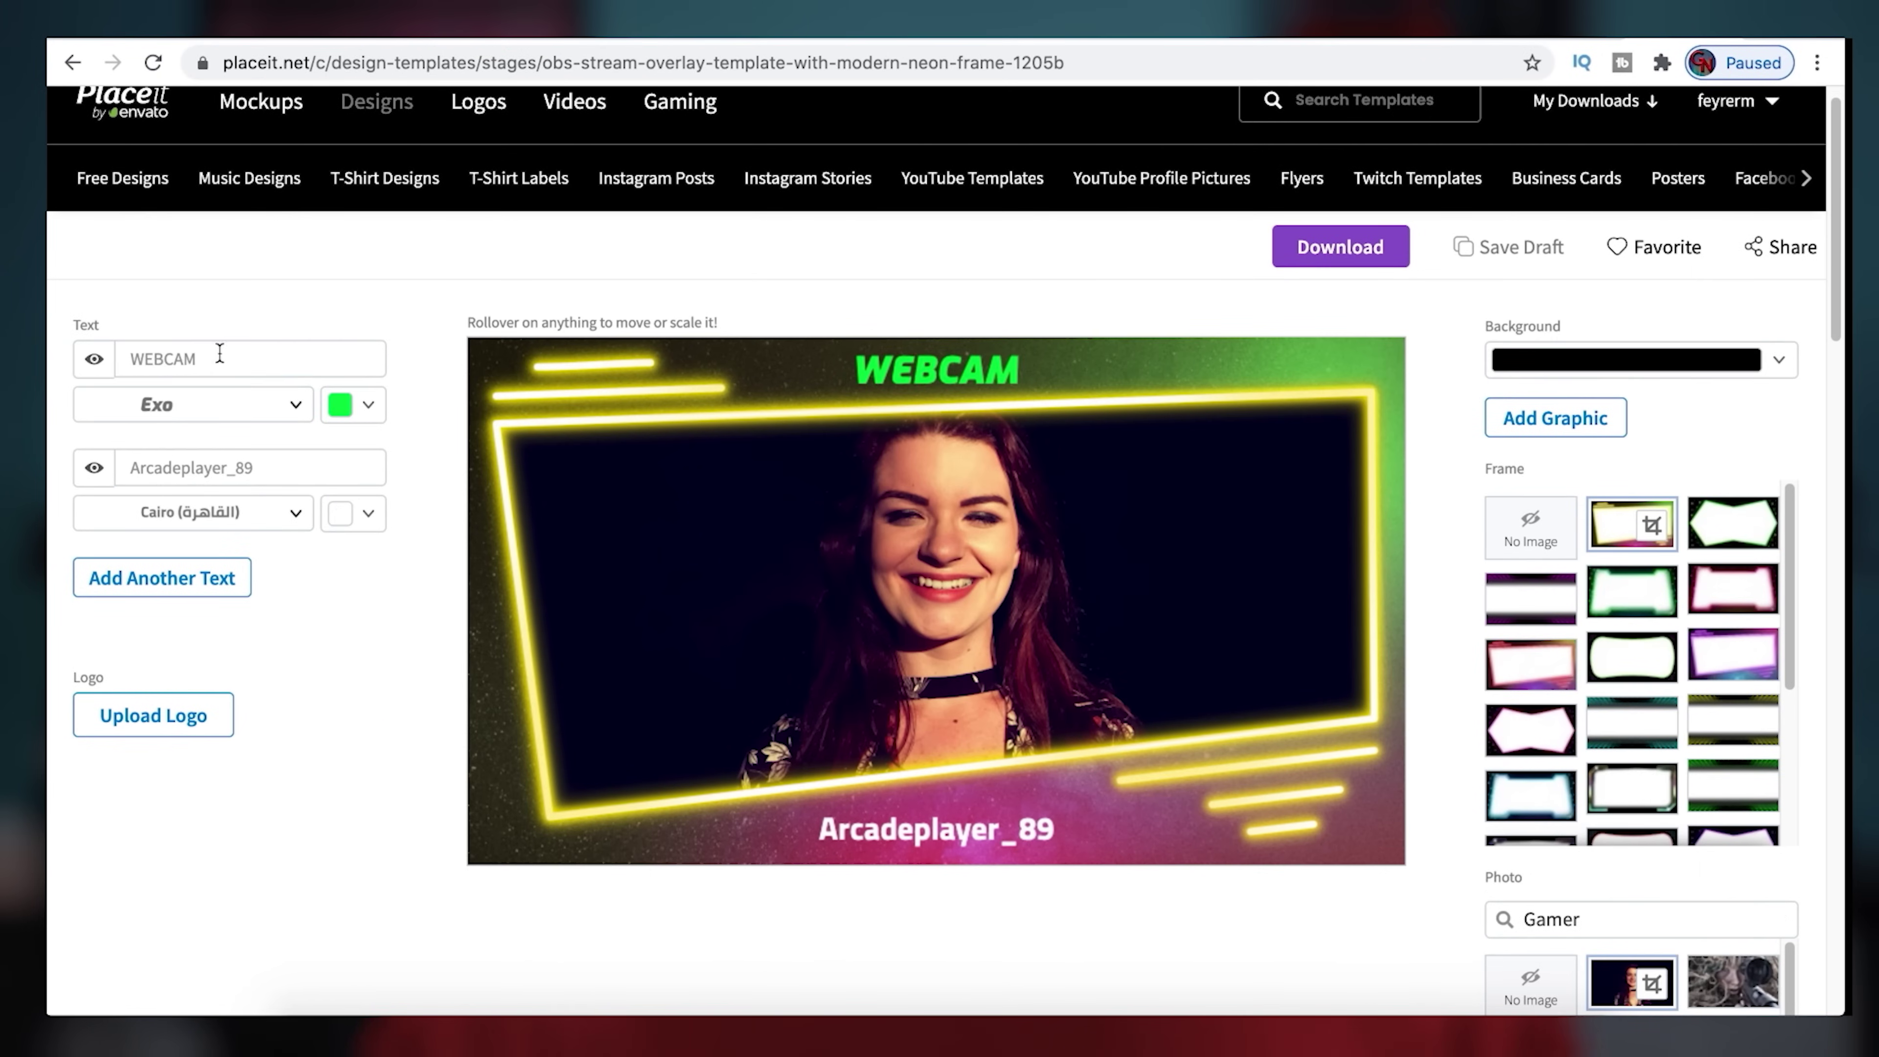
type("Mihael Feyrer Jr")
triple_click(252, 467)
type("Youtube Tools Tips and tricks!")
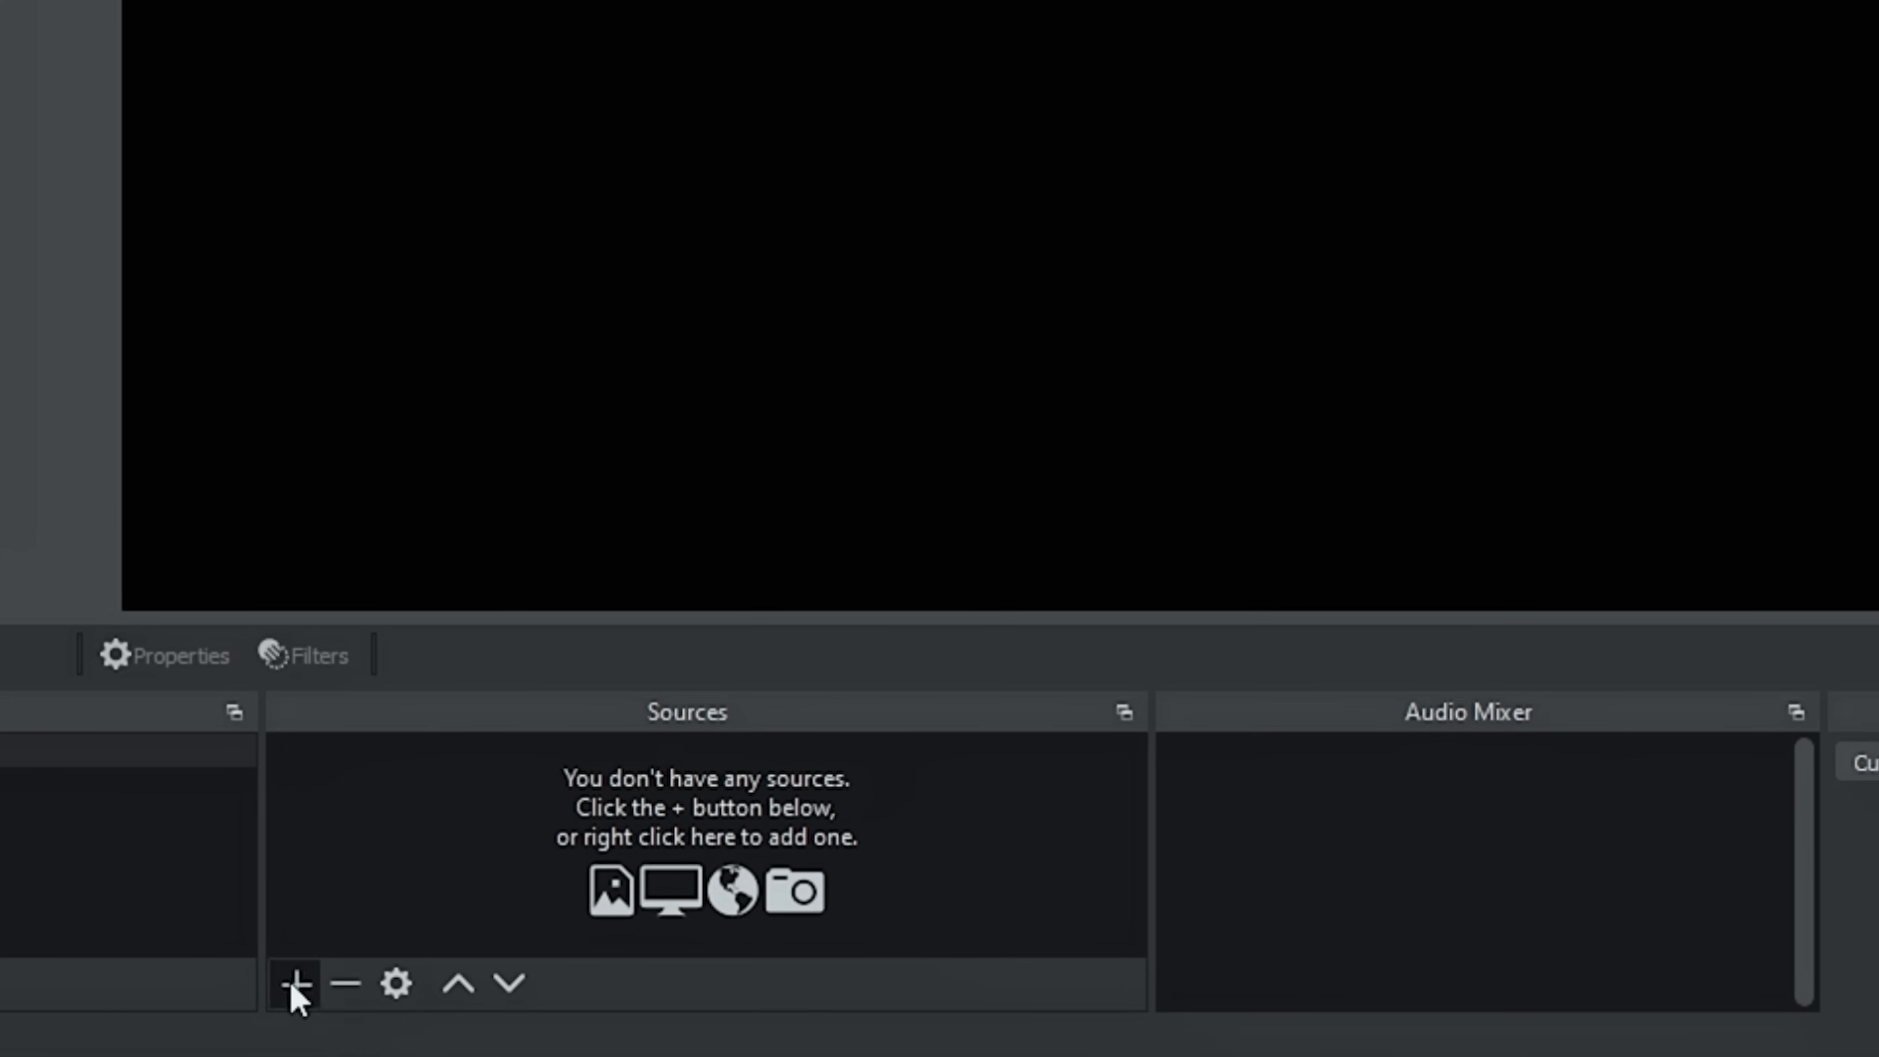
Add 'Iphone' and 'Android' LetsView window captures, moving Android to the lower right
left_click(294, 984)
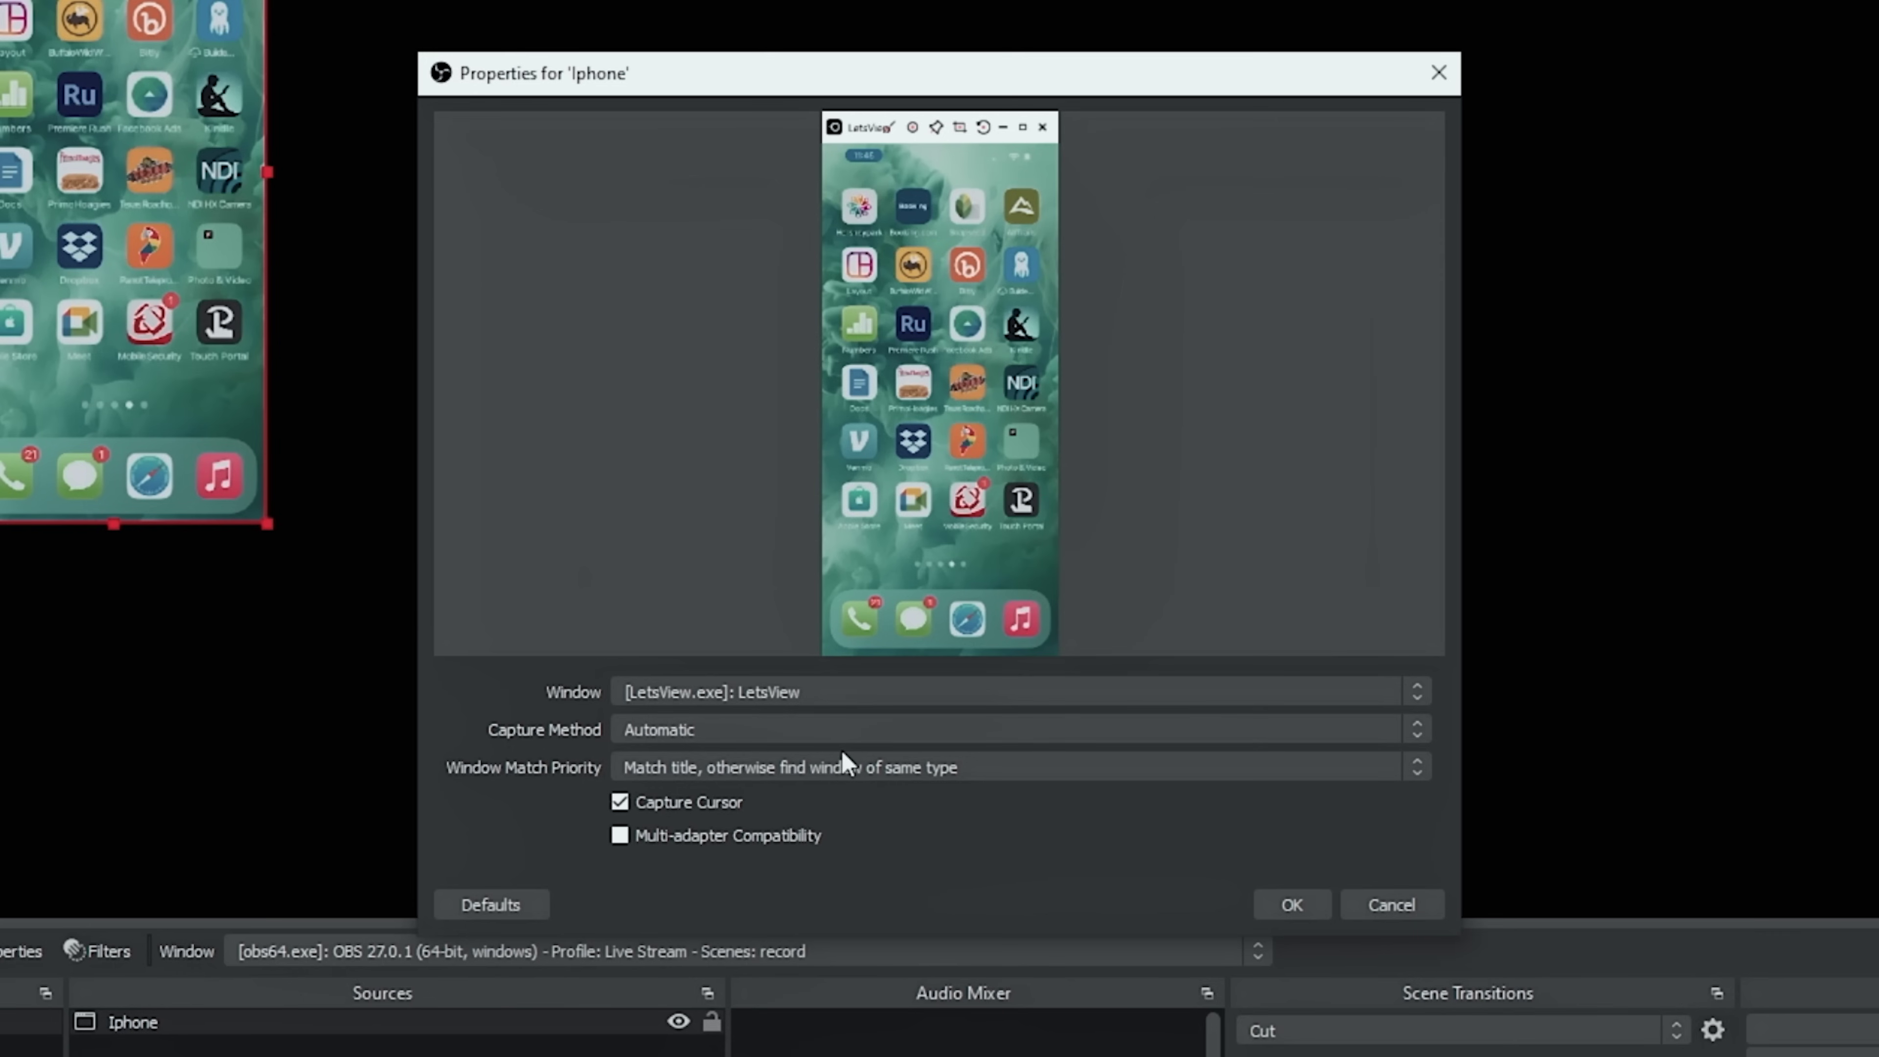
left_click(1304, 904)
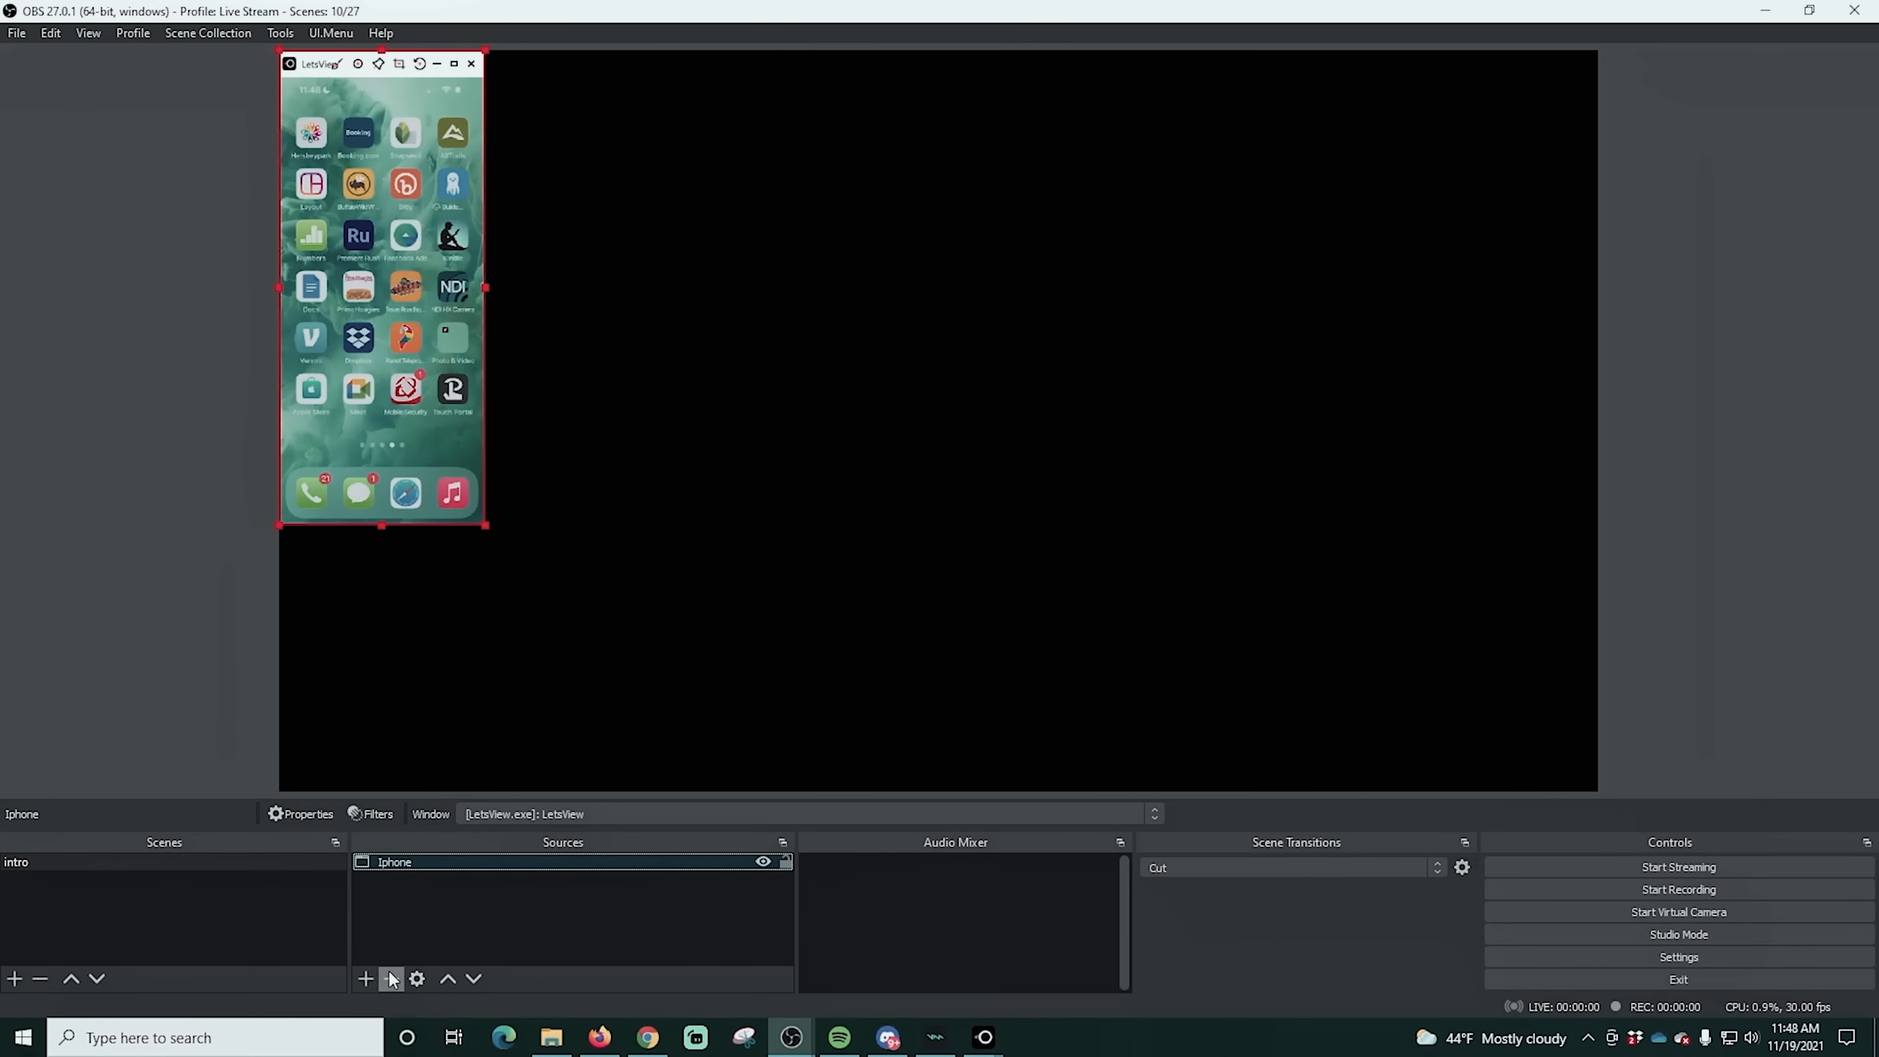
left_click(370, 980)
left_click(440, 907)
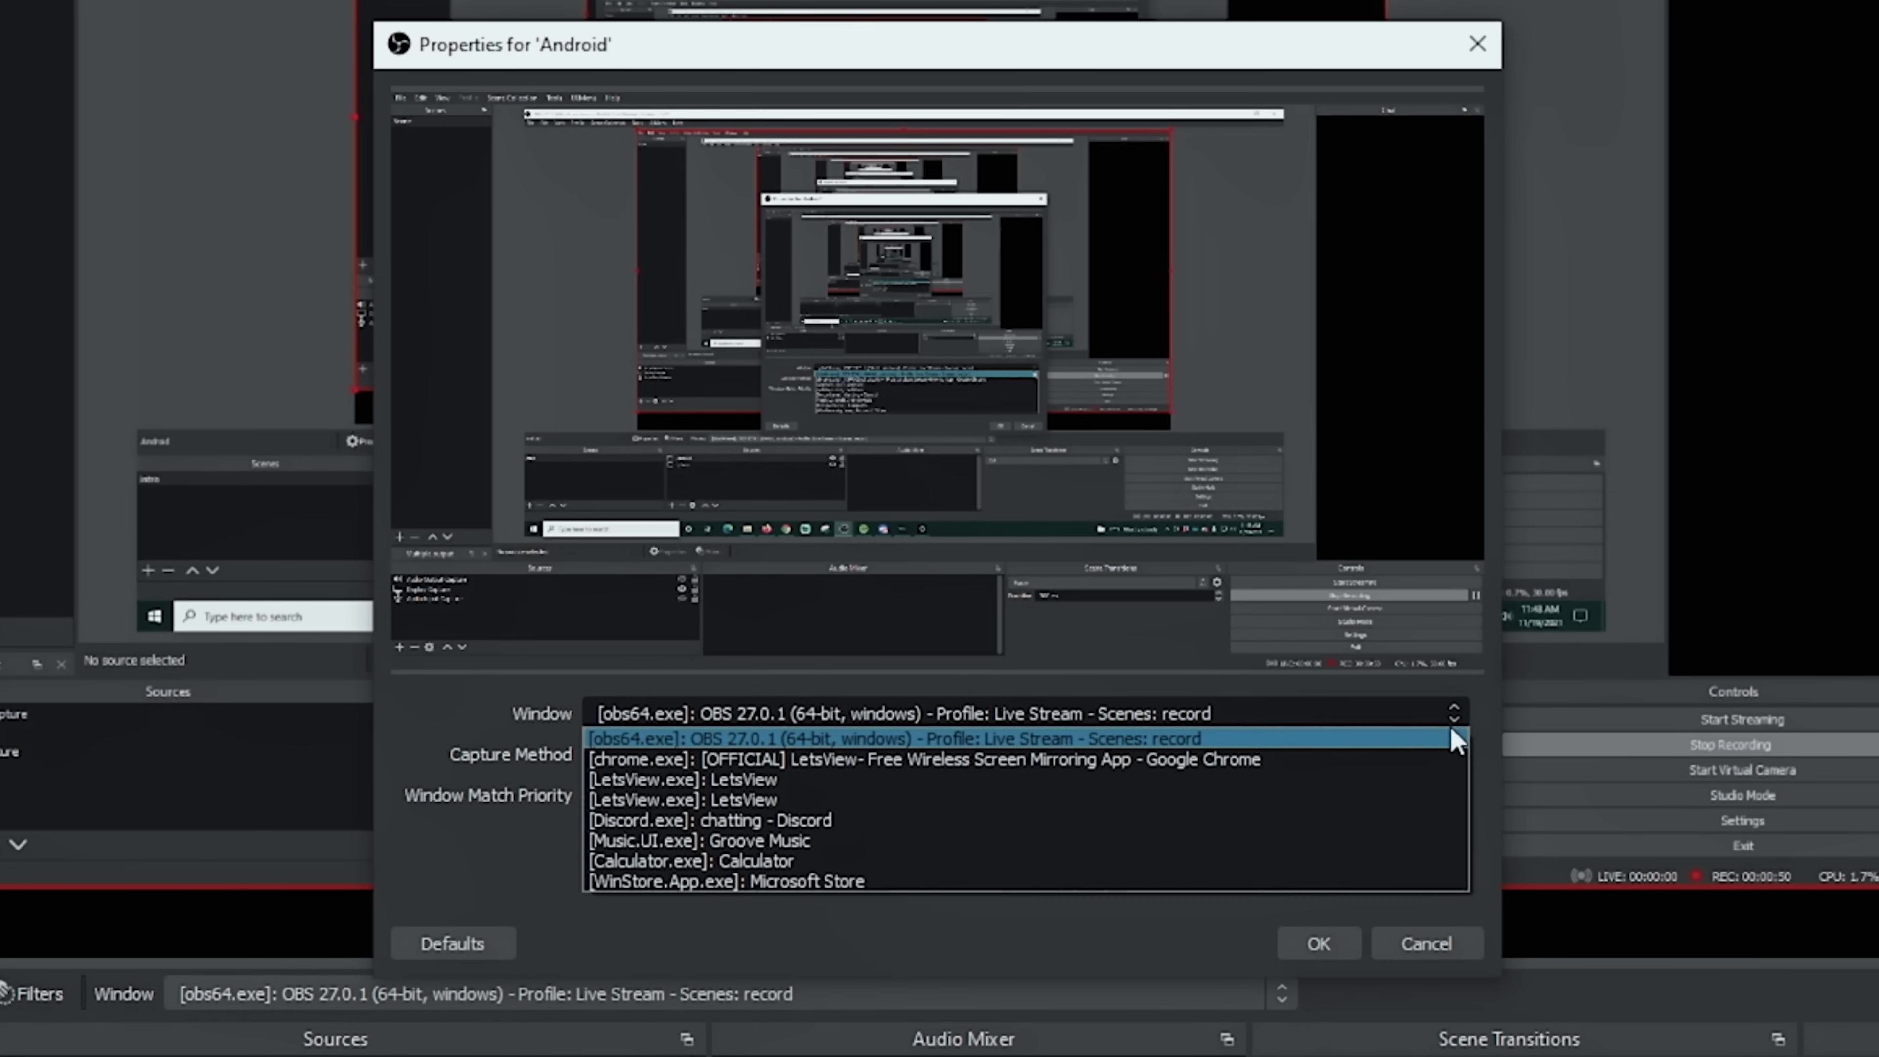
left_click(1247, 805)
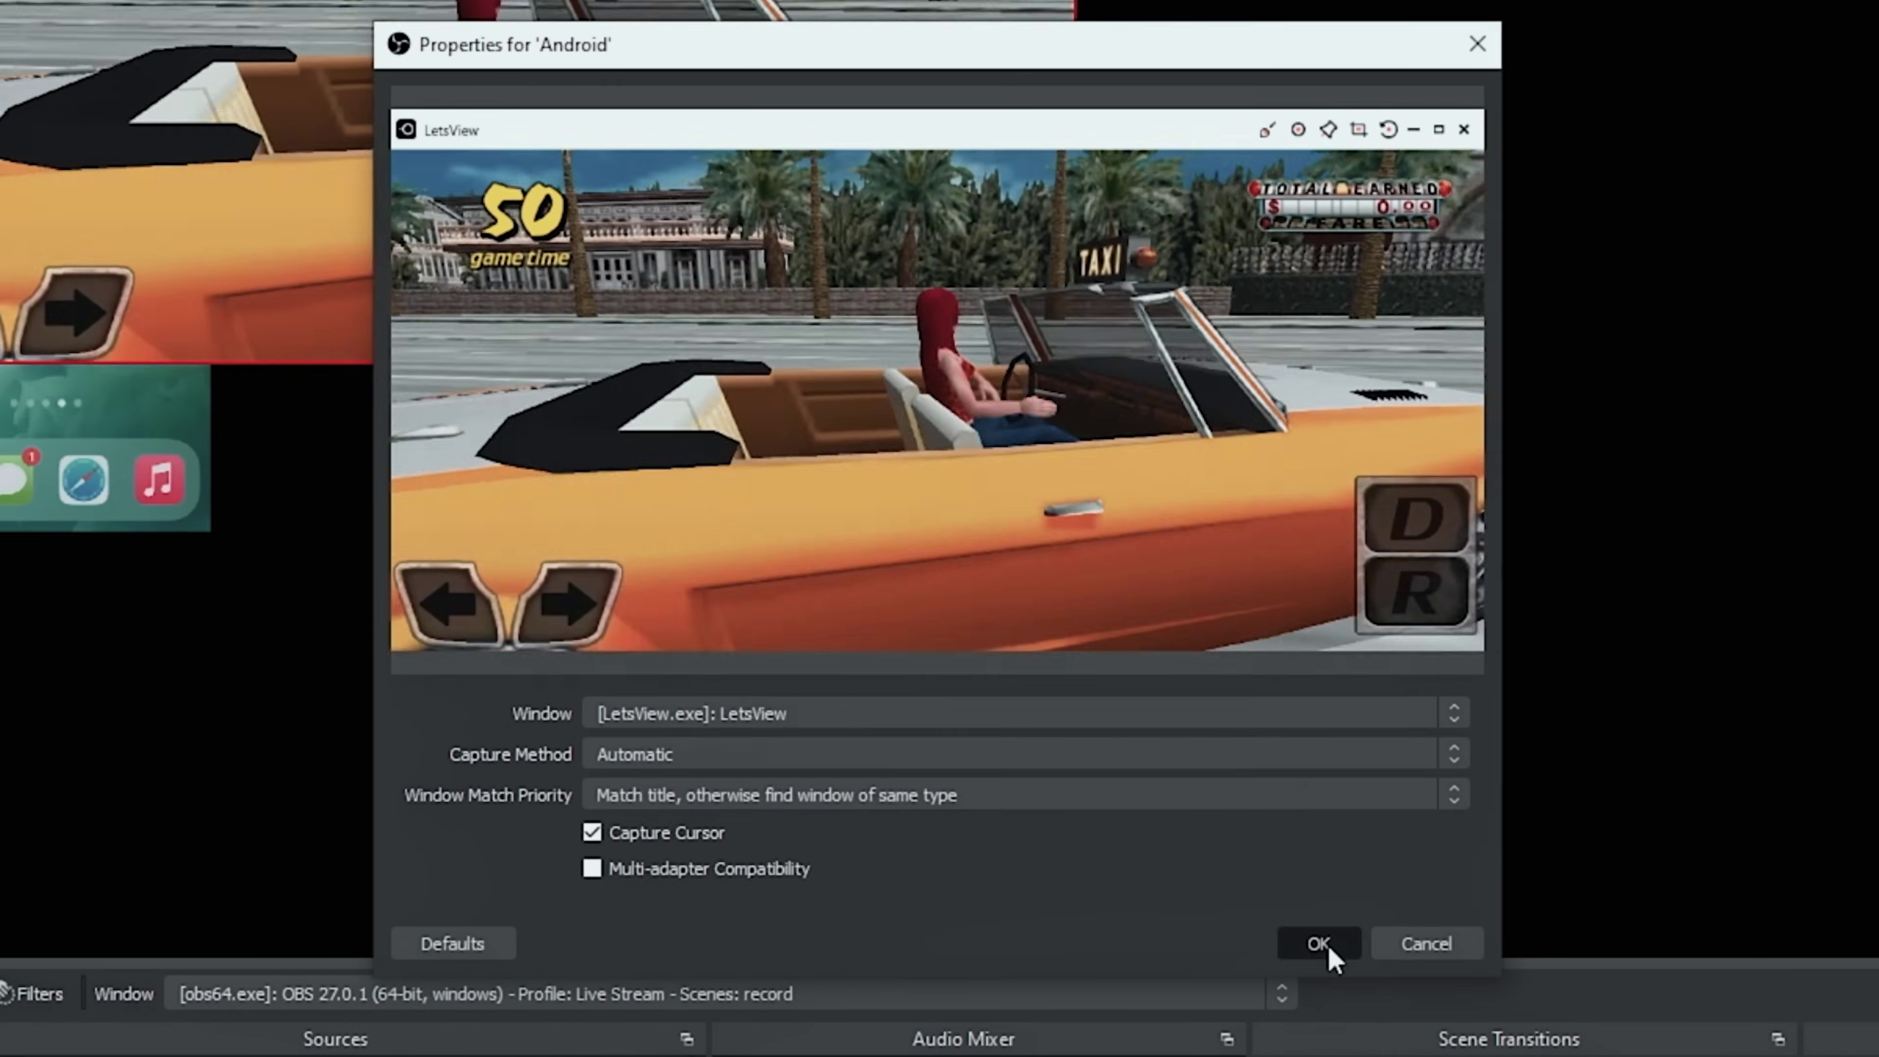
left_click(1330, 948)
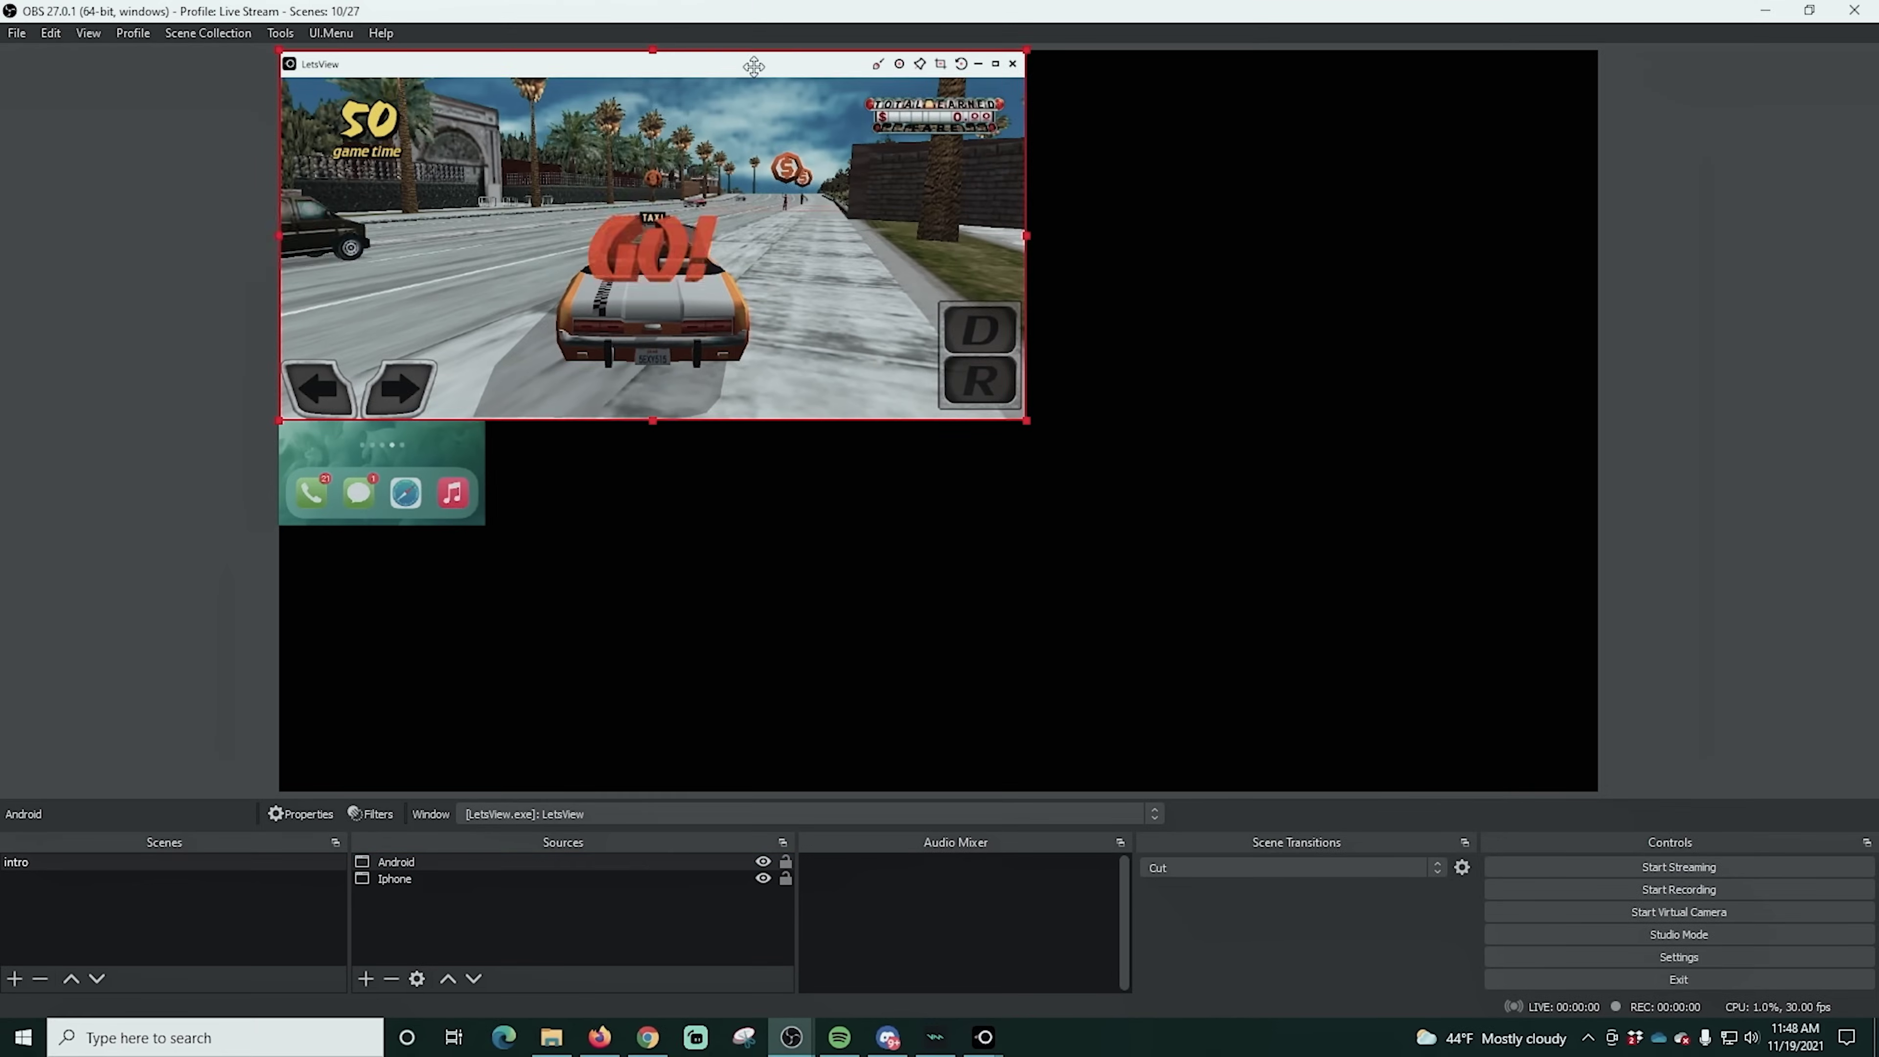
left_click_drag(754, 63, 1321, 419)
left_click(365, 978)
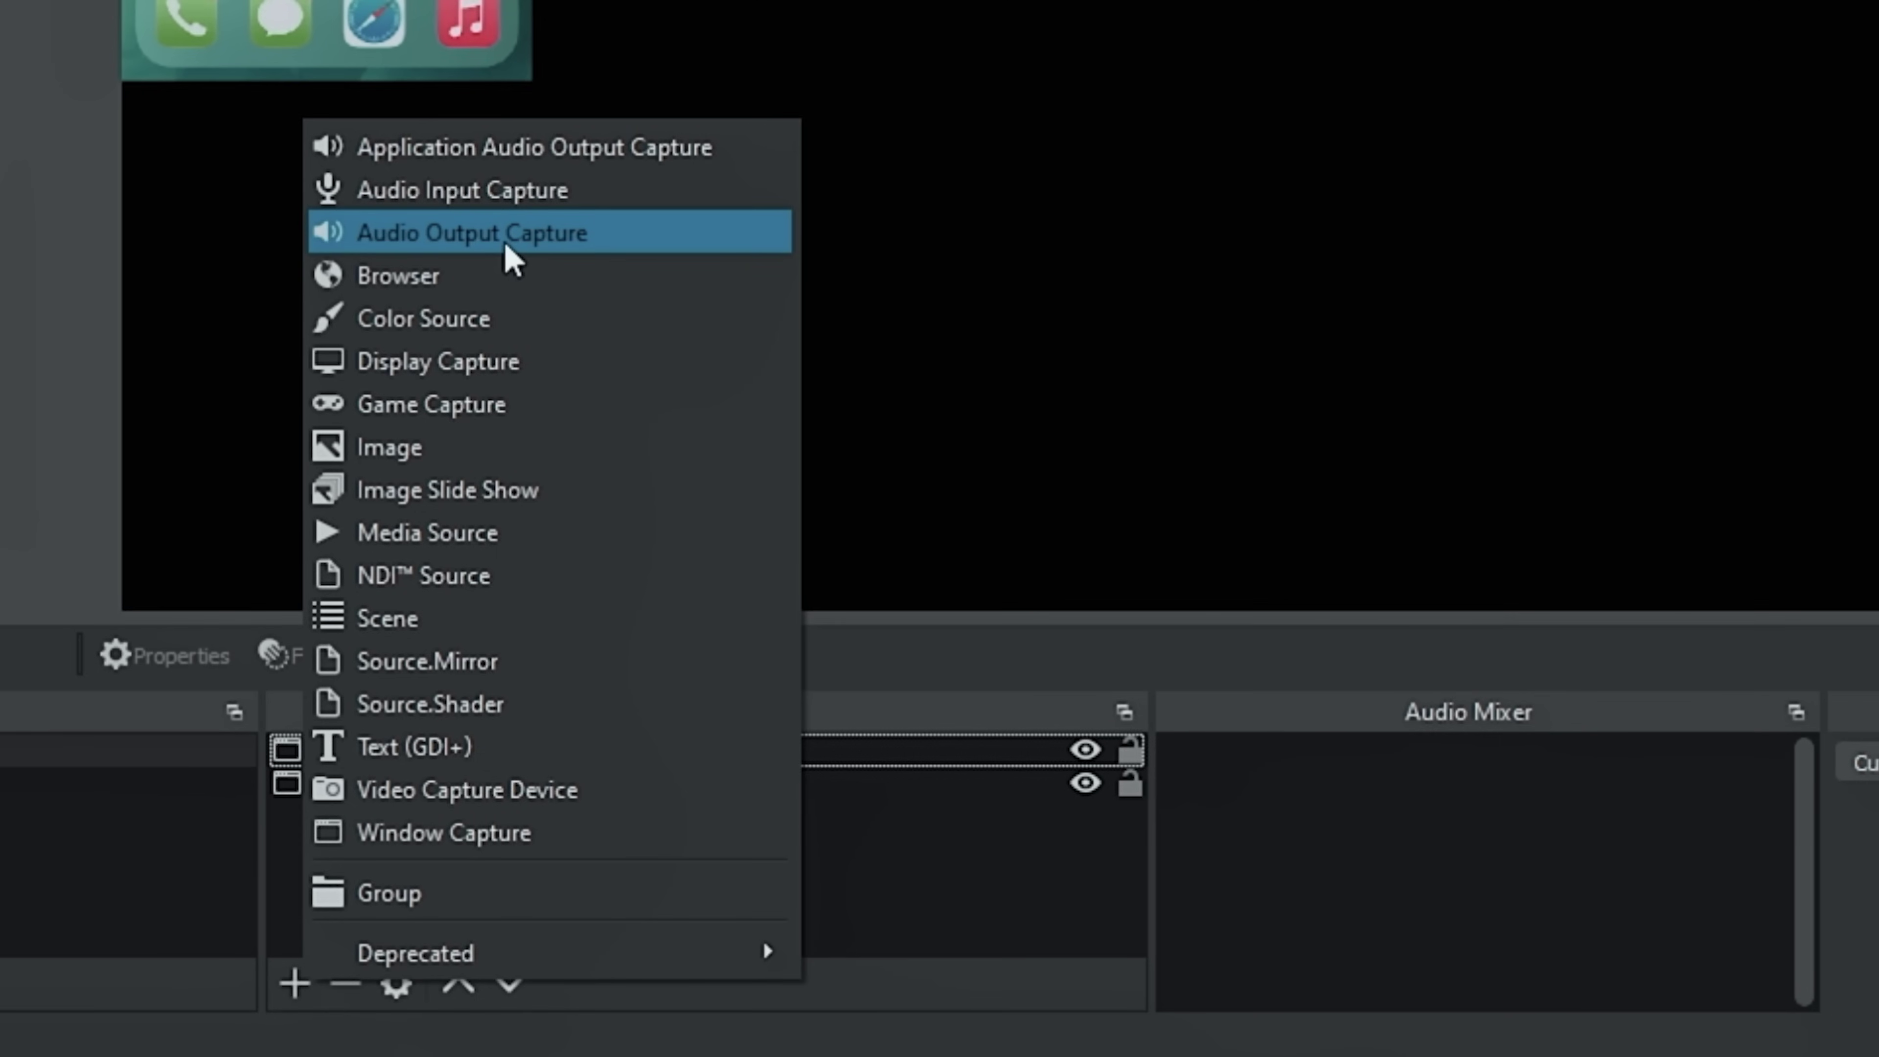
Add an Audio Output Capture source with its default name, recording Speakers (High Definition Audio Device)
left_click(505, 242)
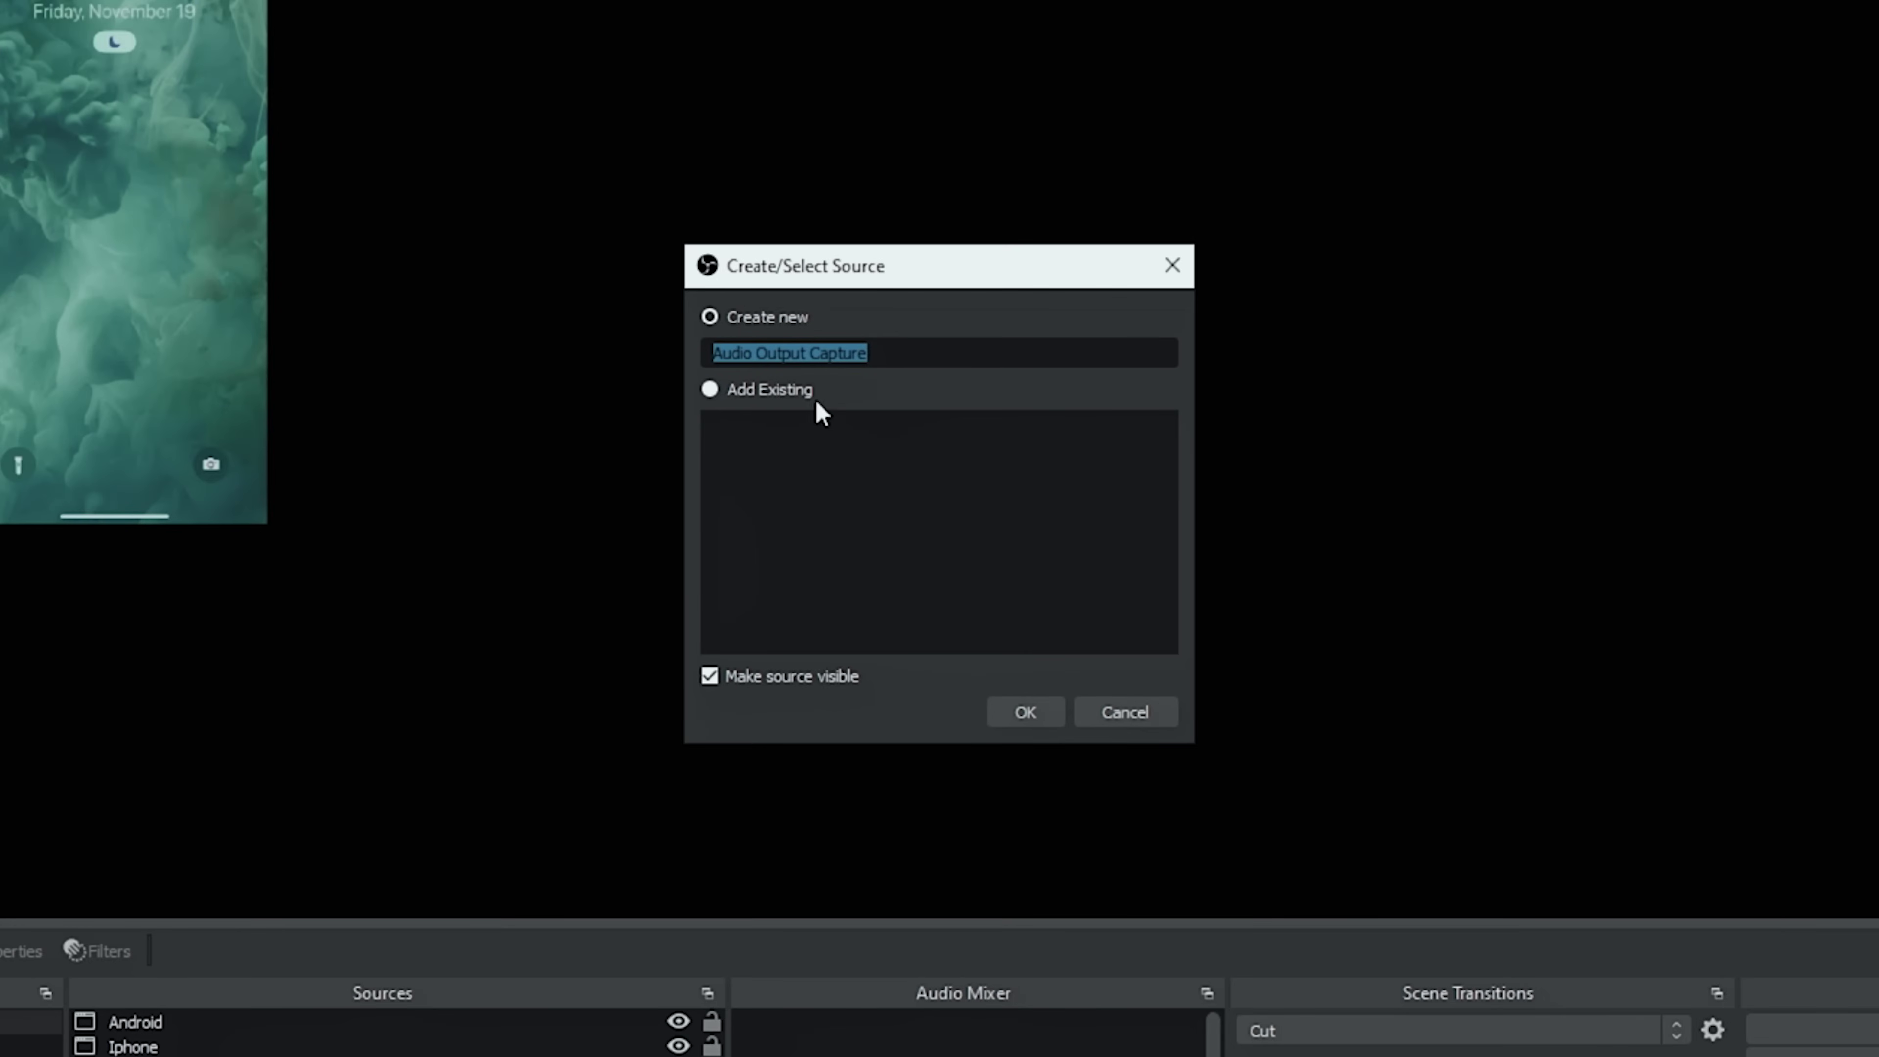
left_click(1000, 713)
left_click(883, 140)
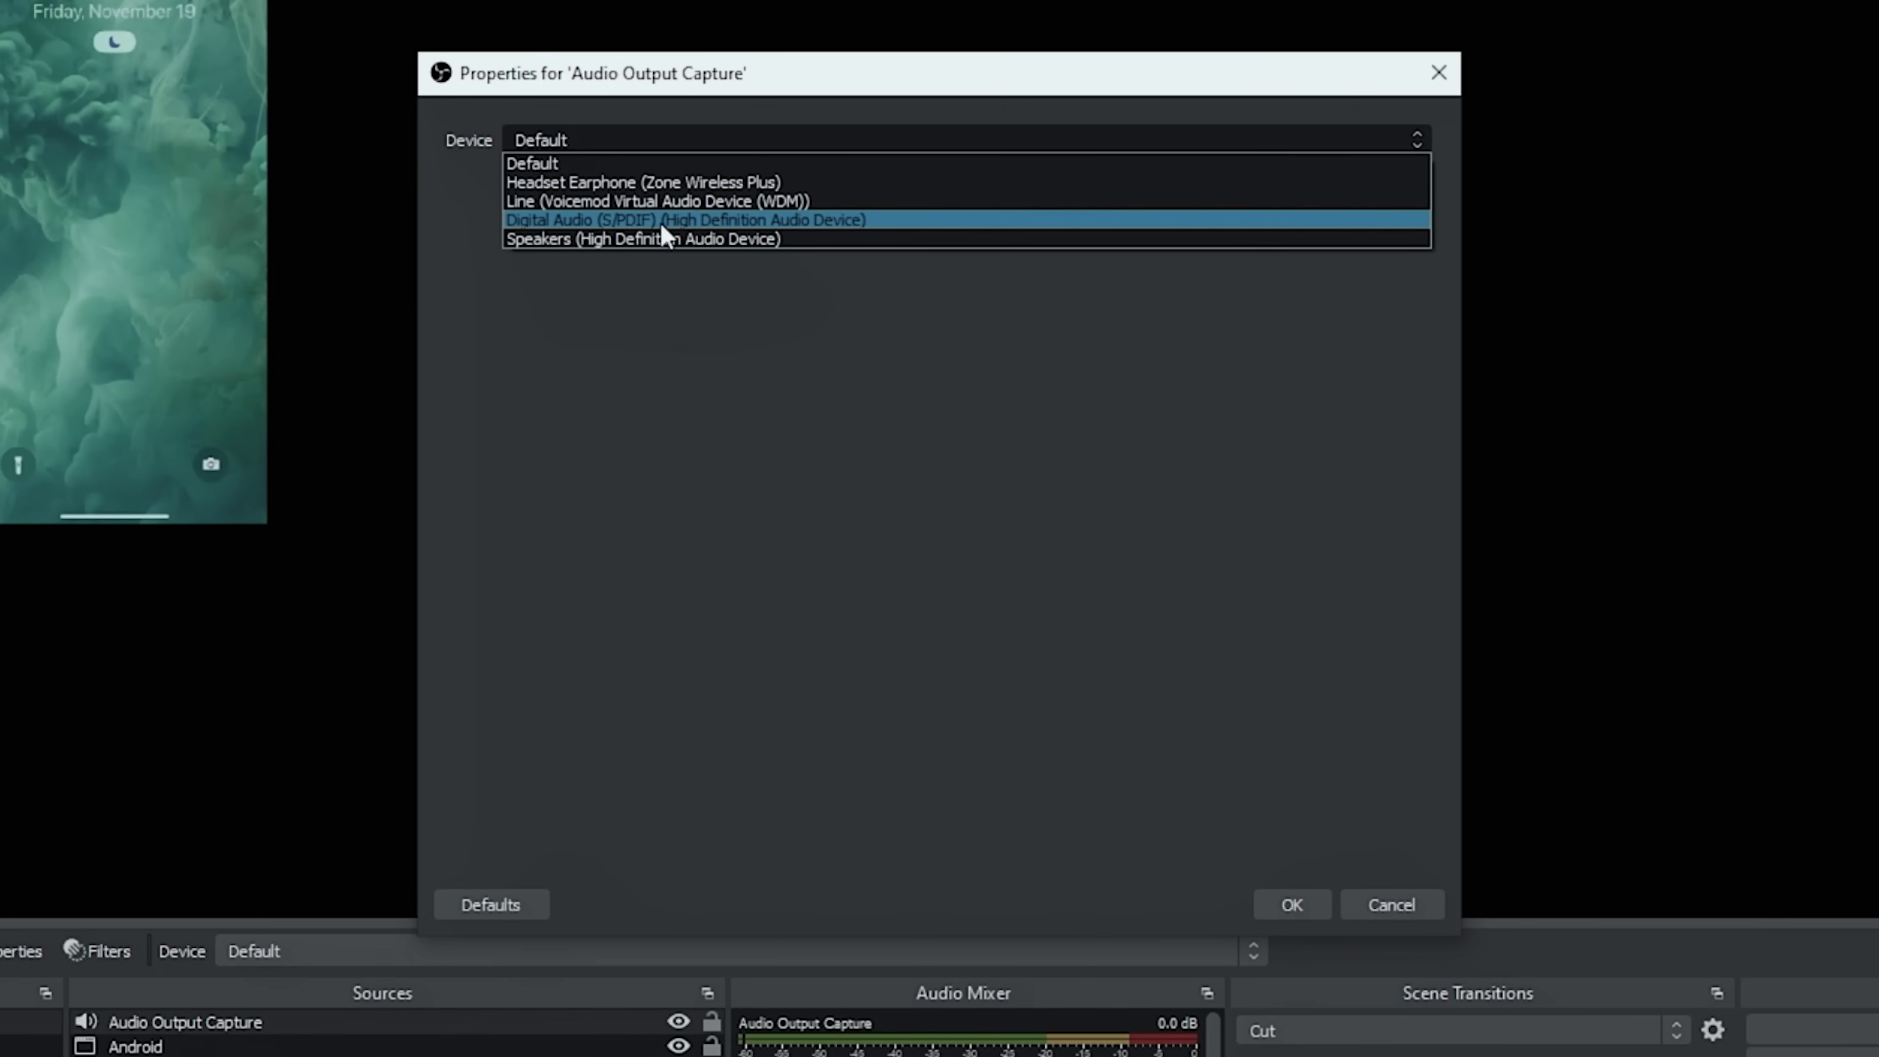
left_click(650, 238)
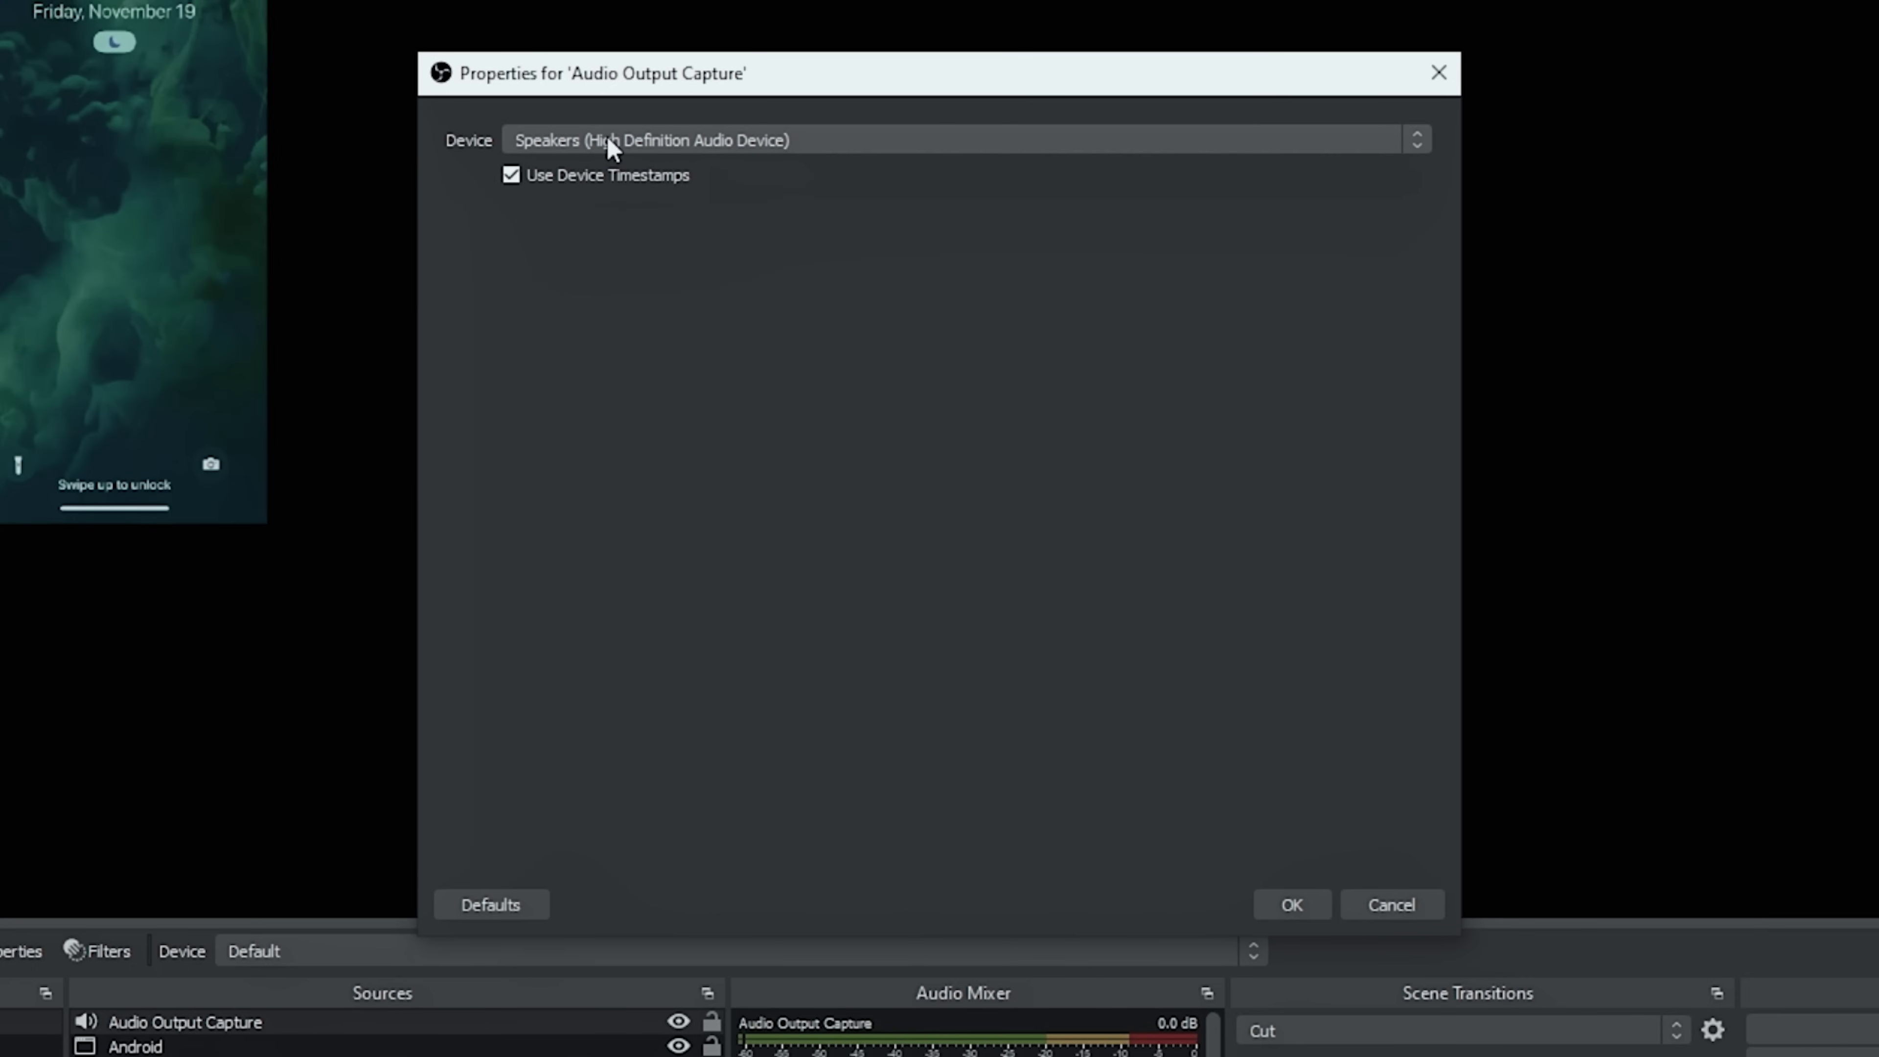
left_click(1291, 904)
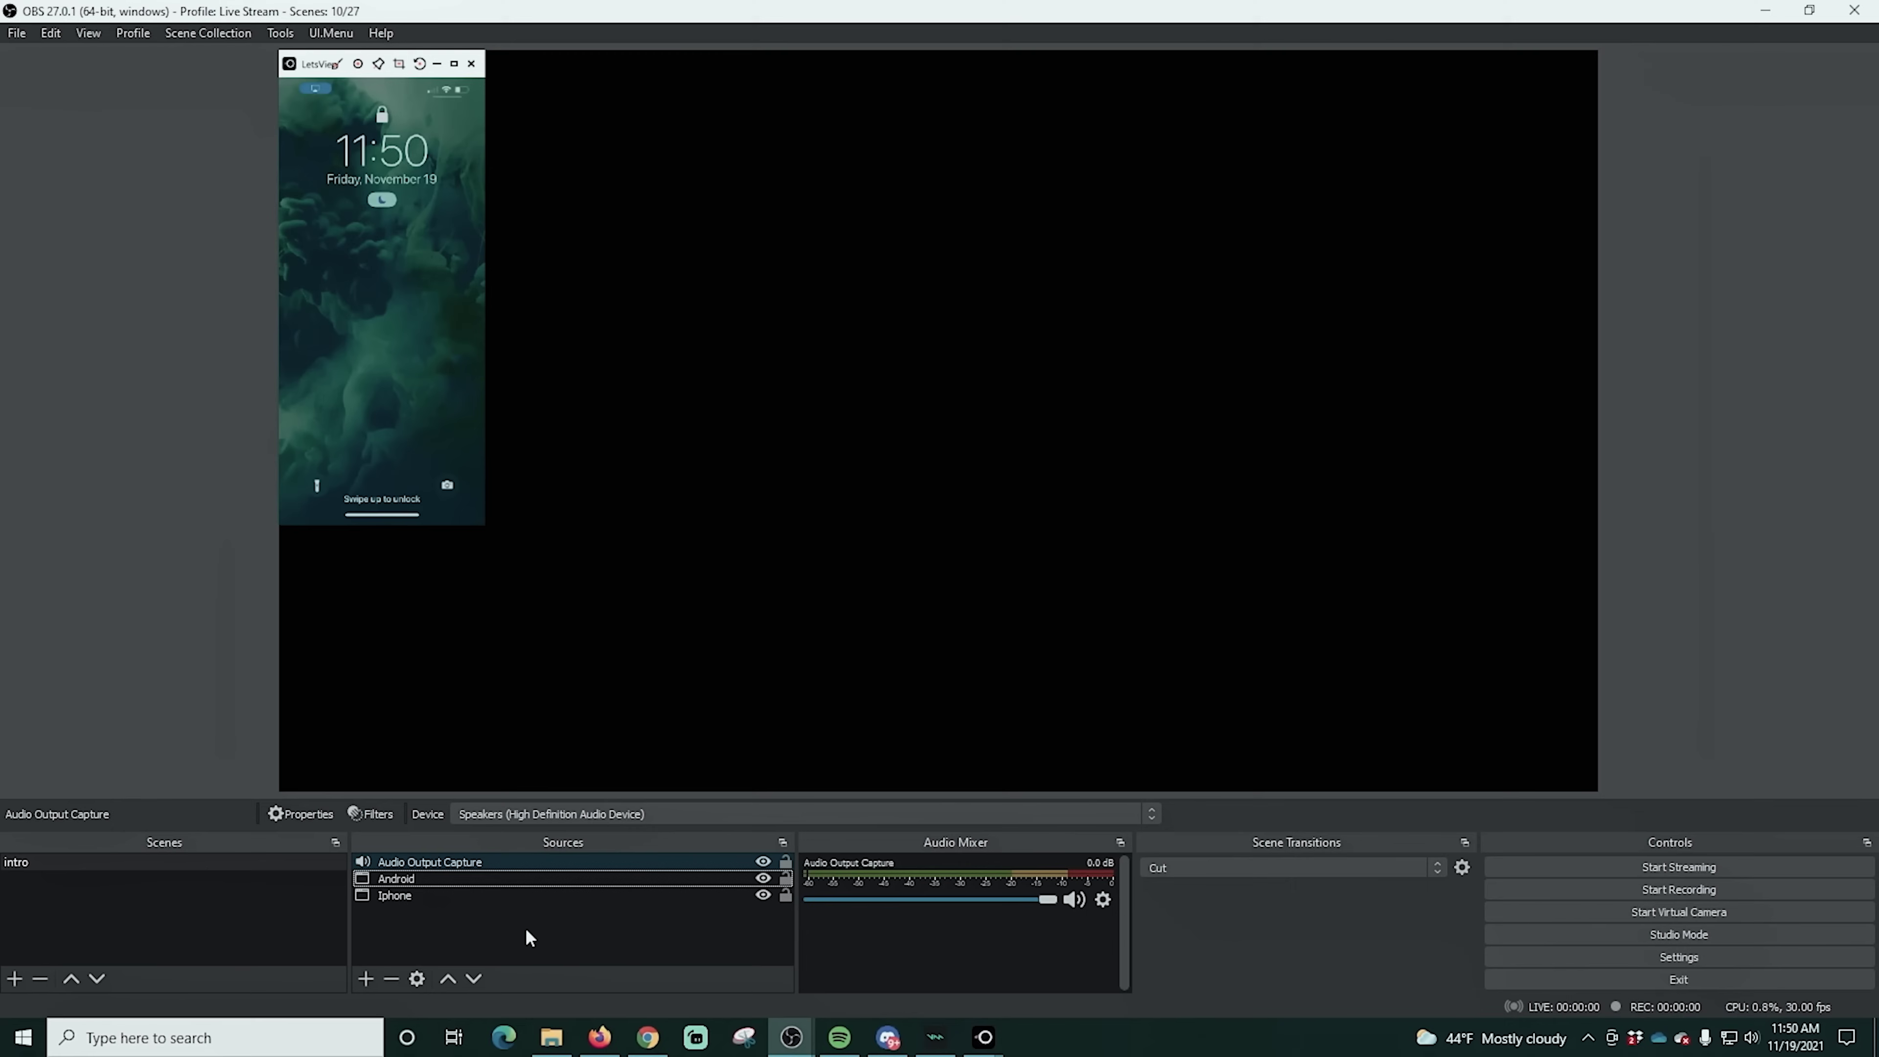
Keep the Android capture on the [LetsView.exe]: LetsView window, then enlarge the iPhone capture to about 940x500
left_click(426, 1045)
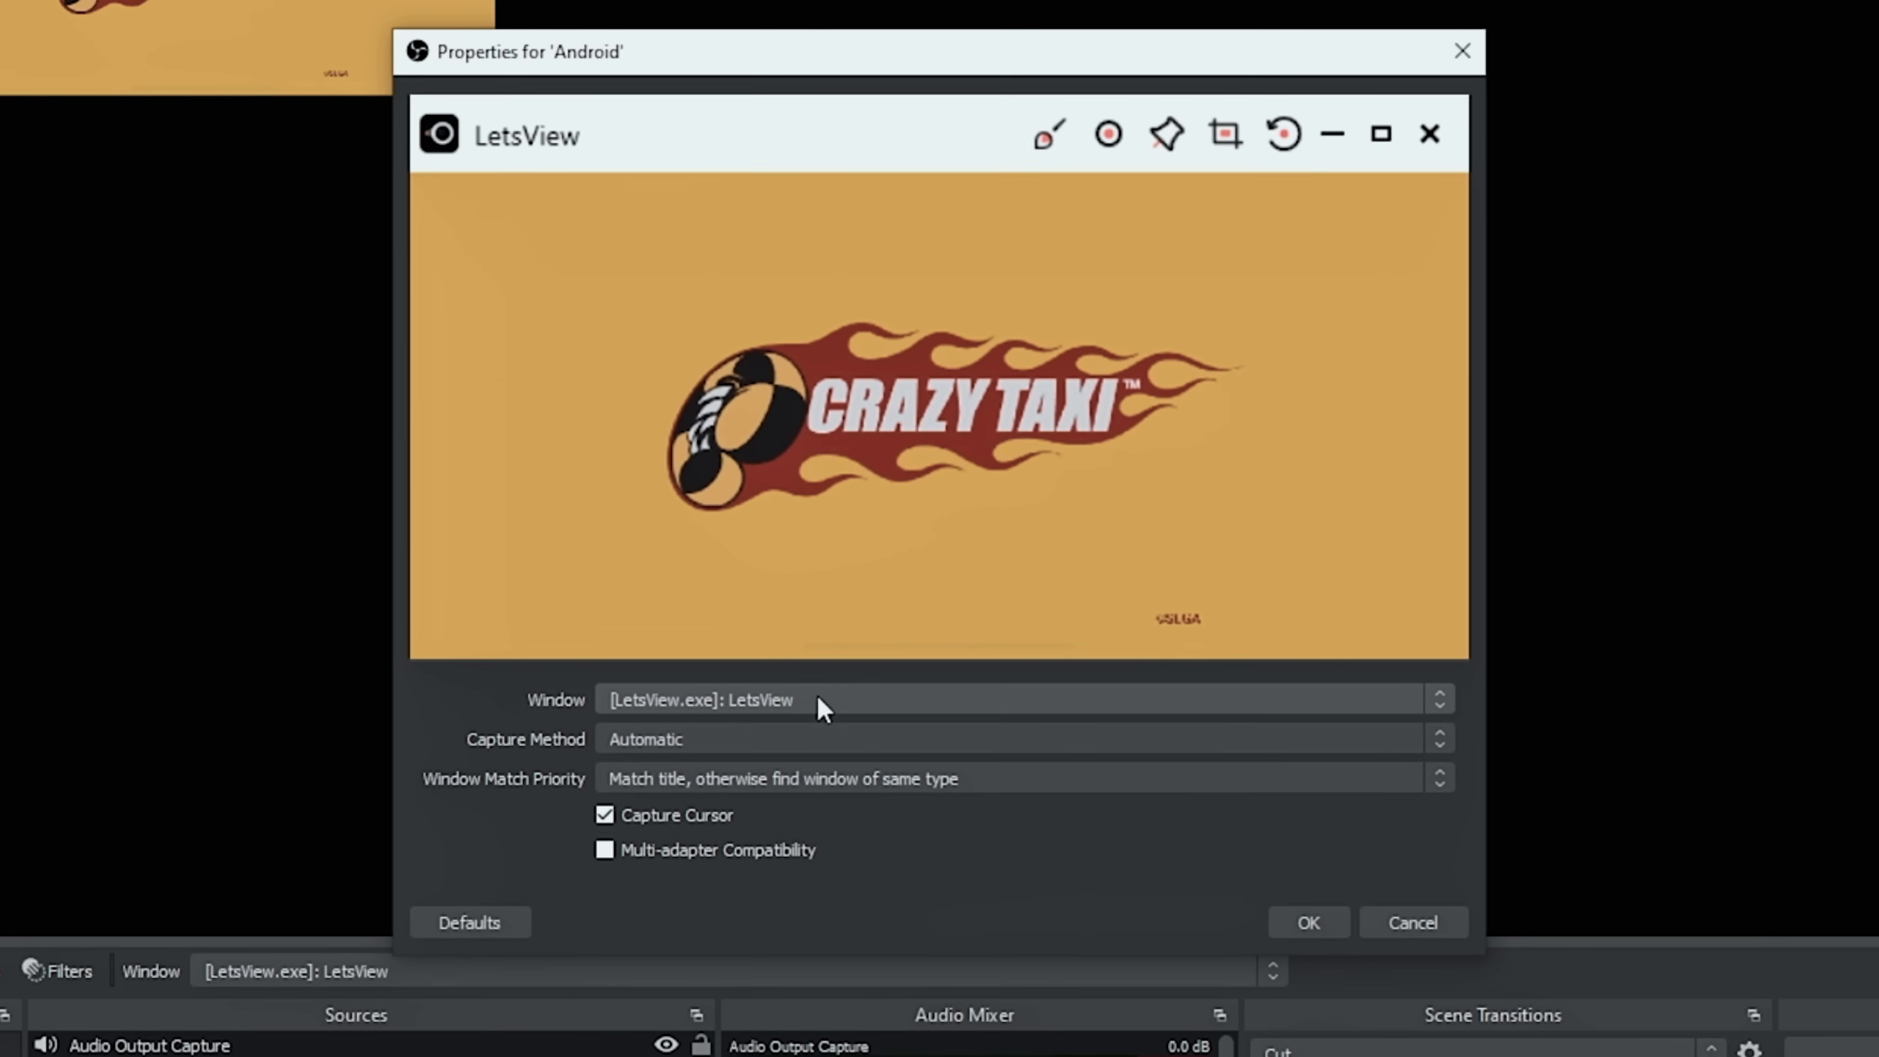
left_click(818, 699)
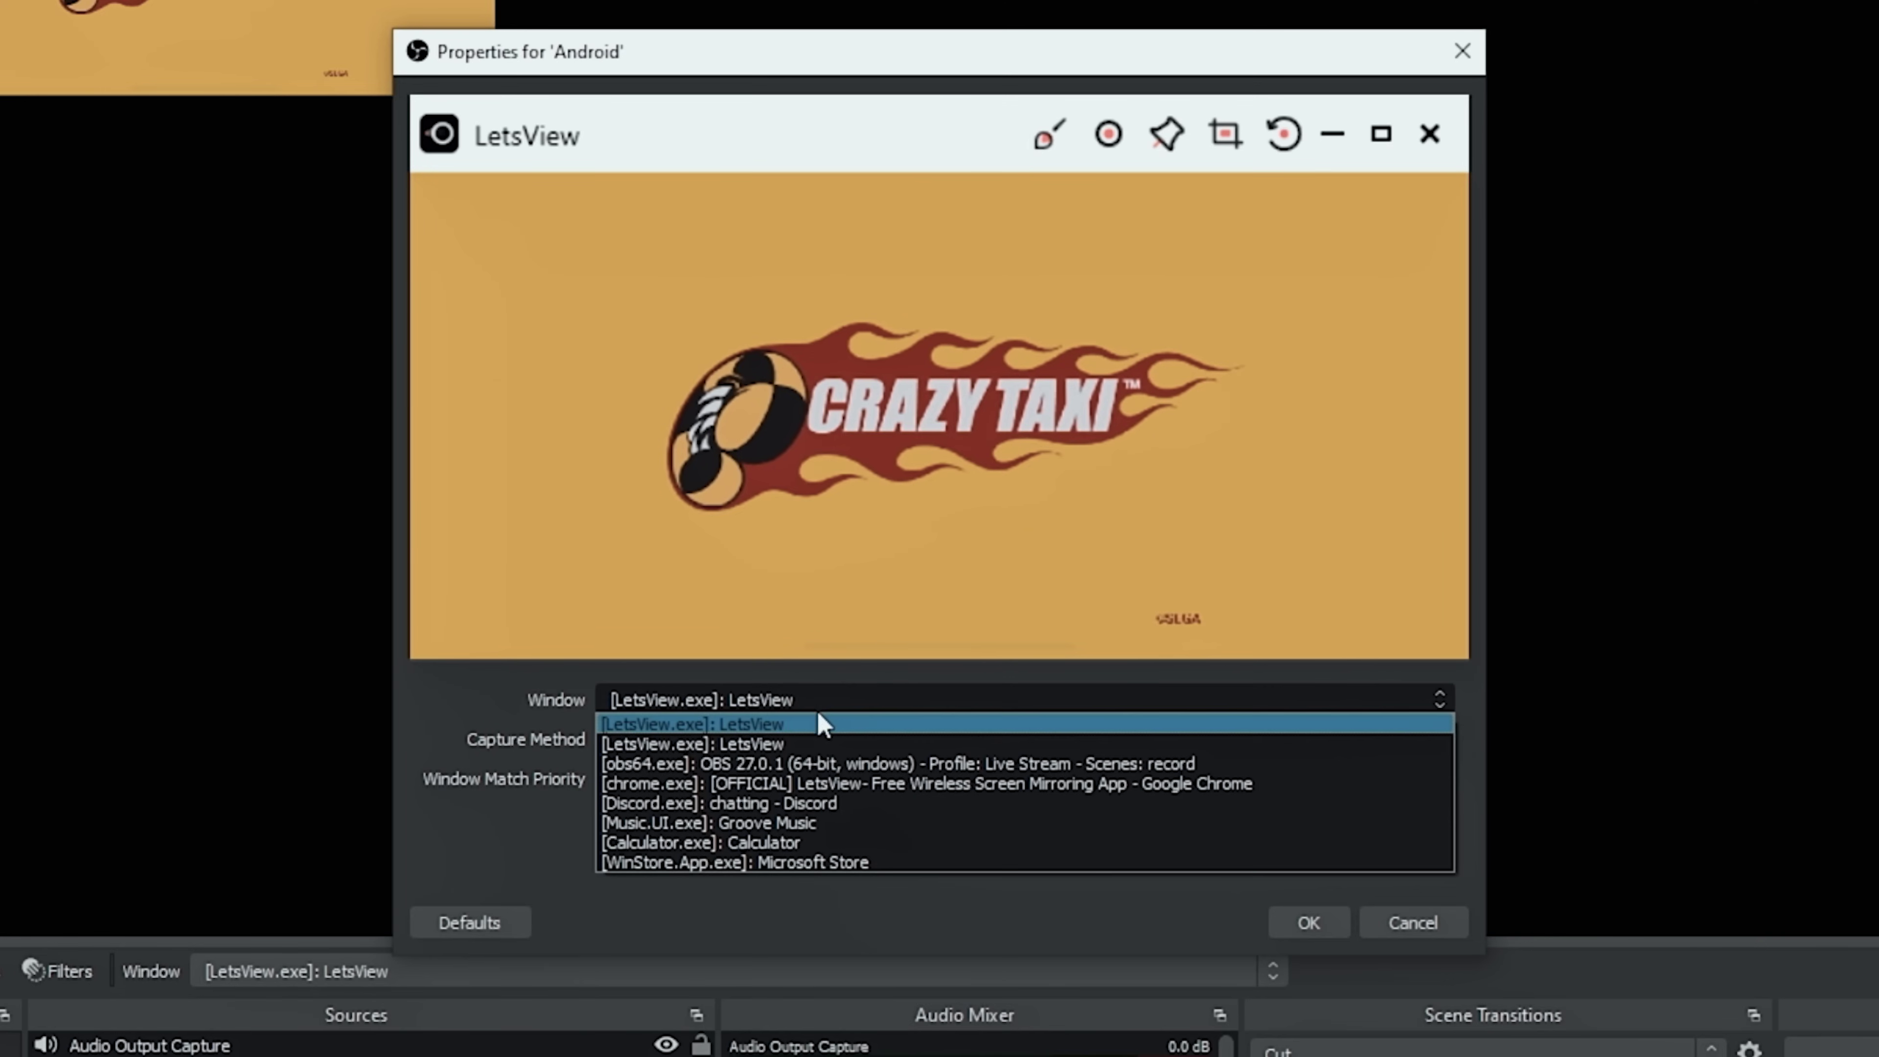
left_click(818, 729)
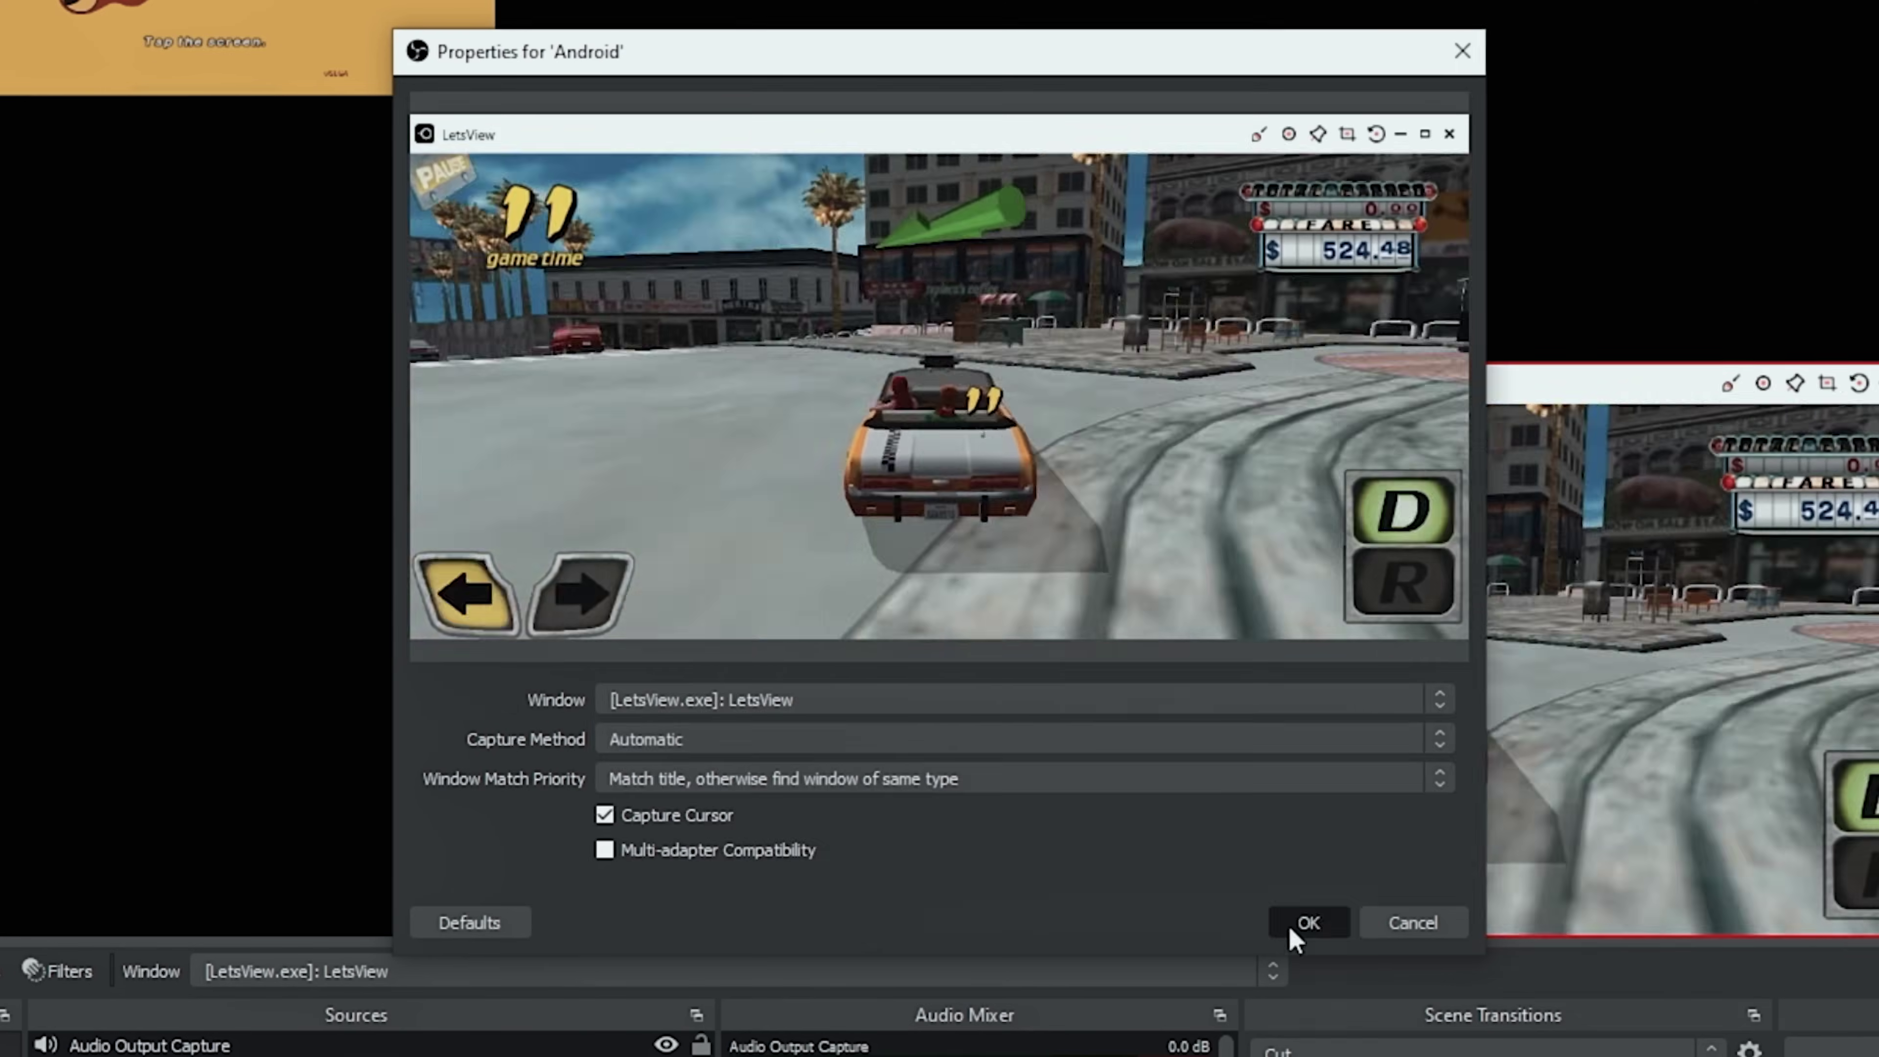
left_click(1305, 924)
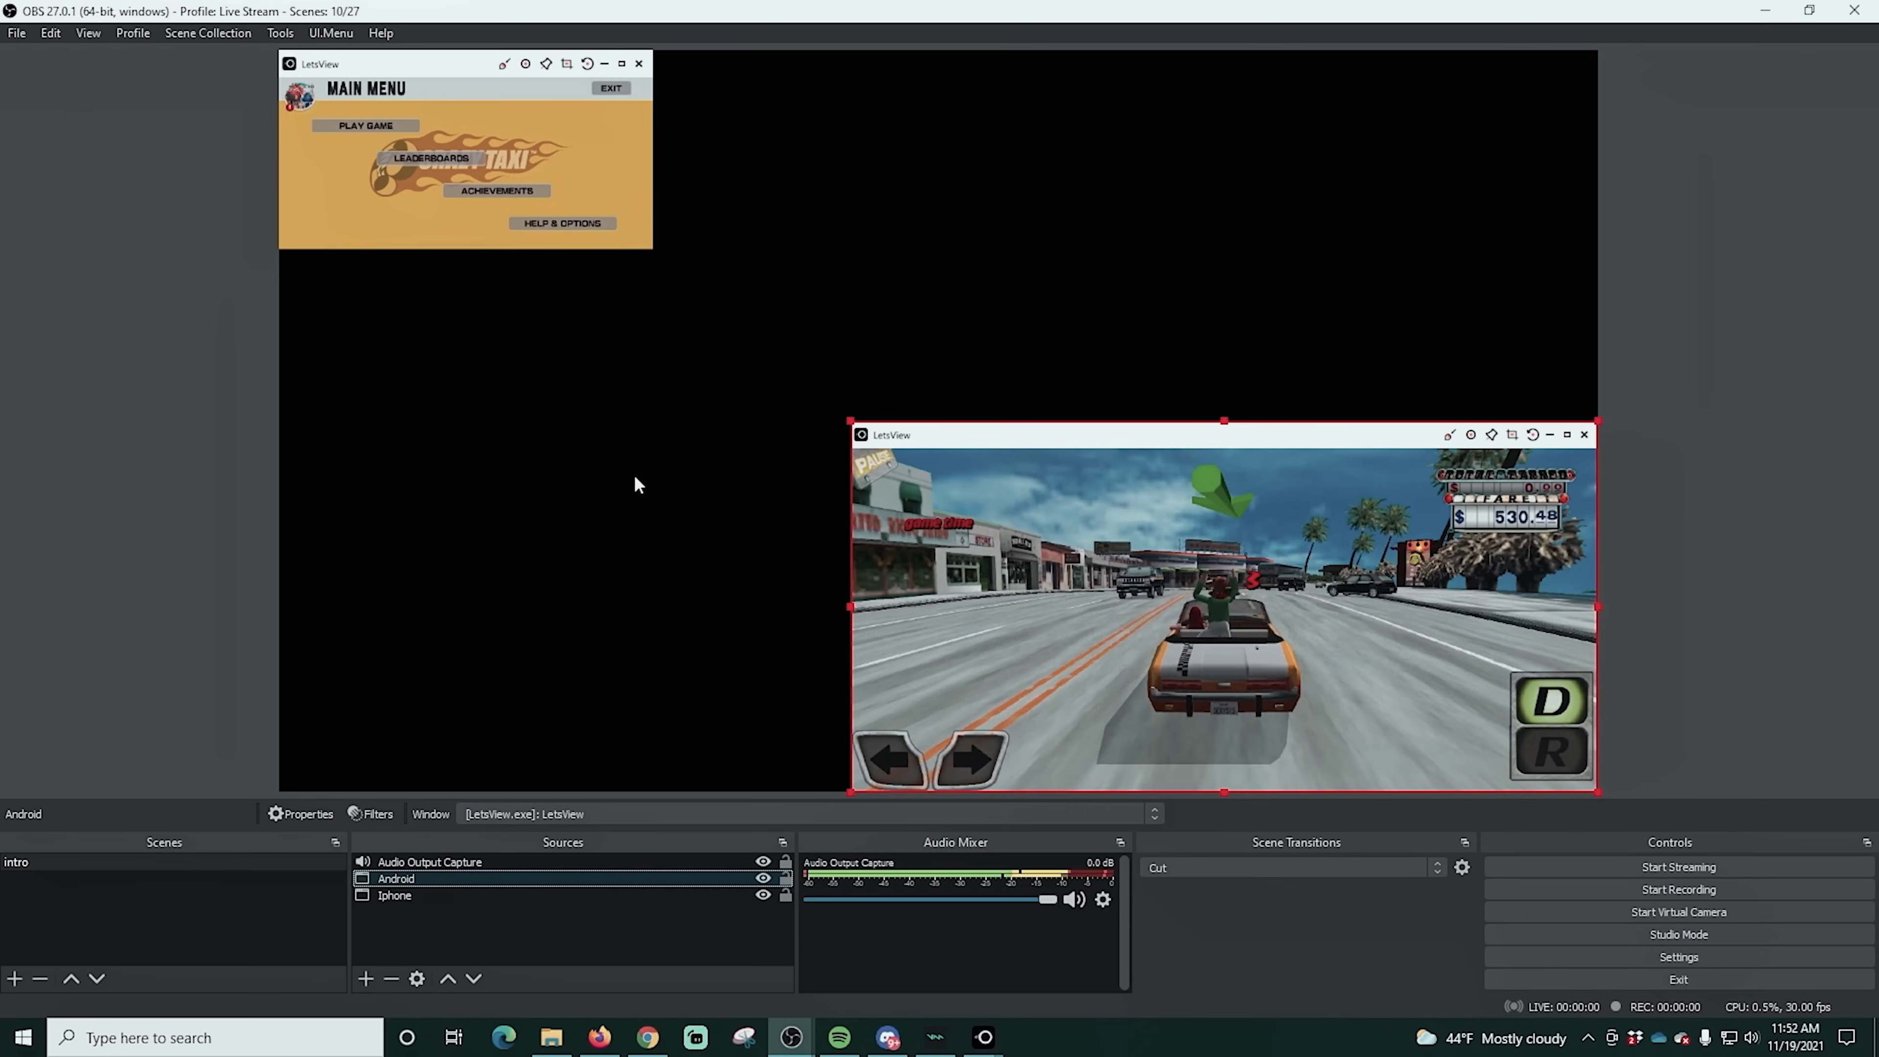
left_click(329, 133)
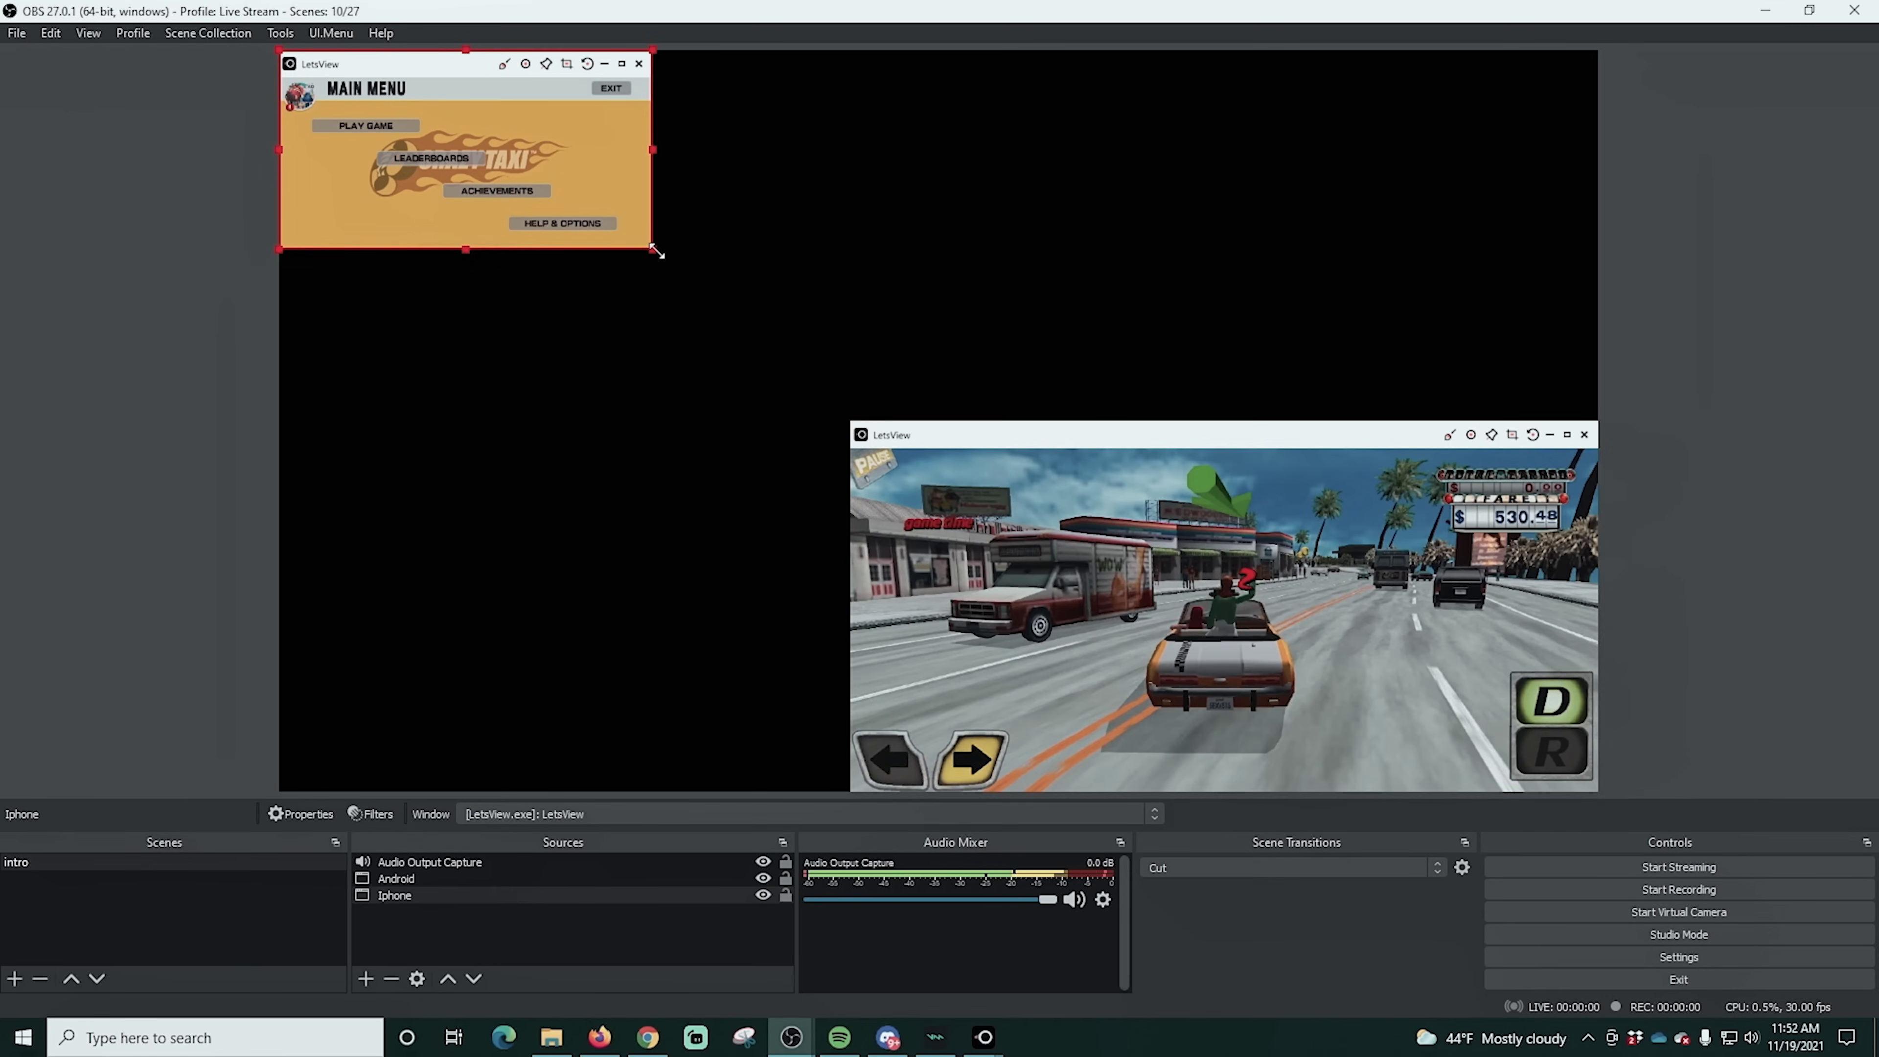
left_click_drag(655, 253, 971, 421)
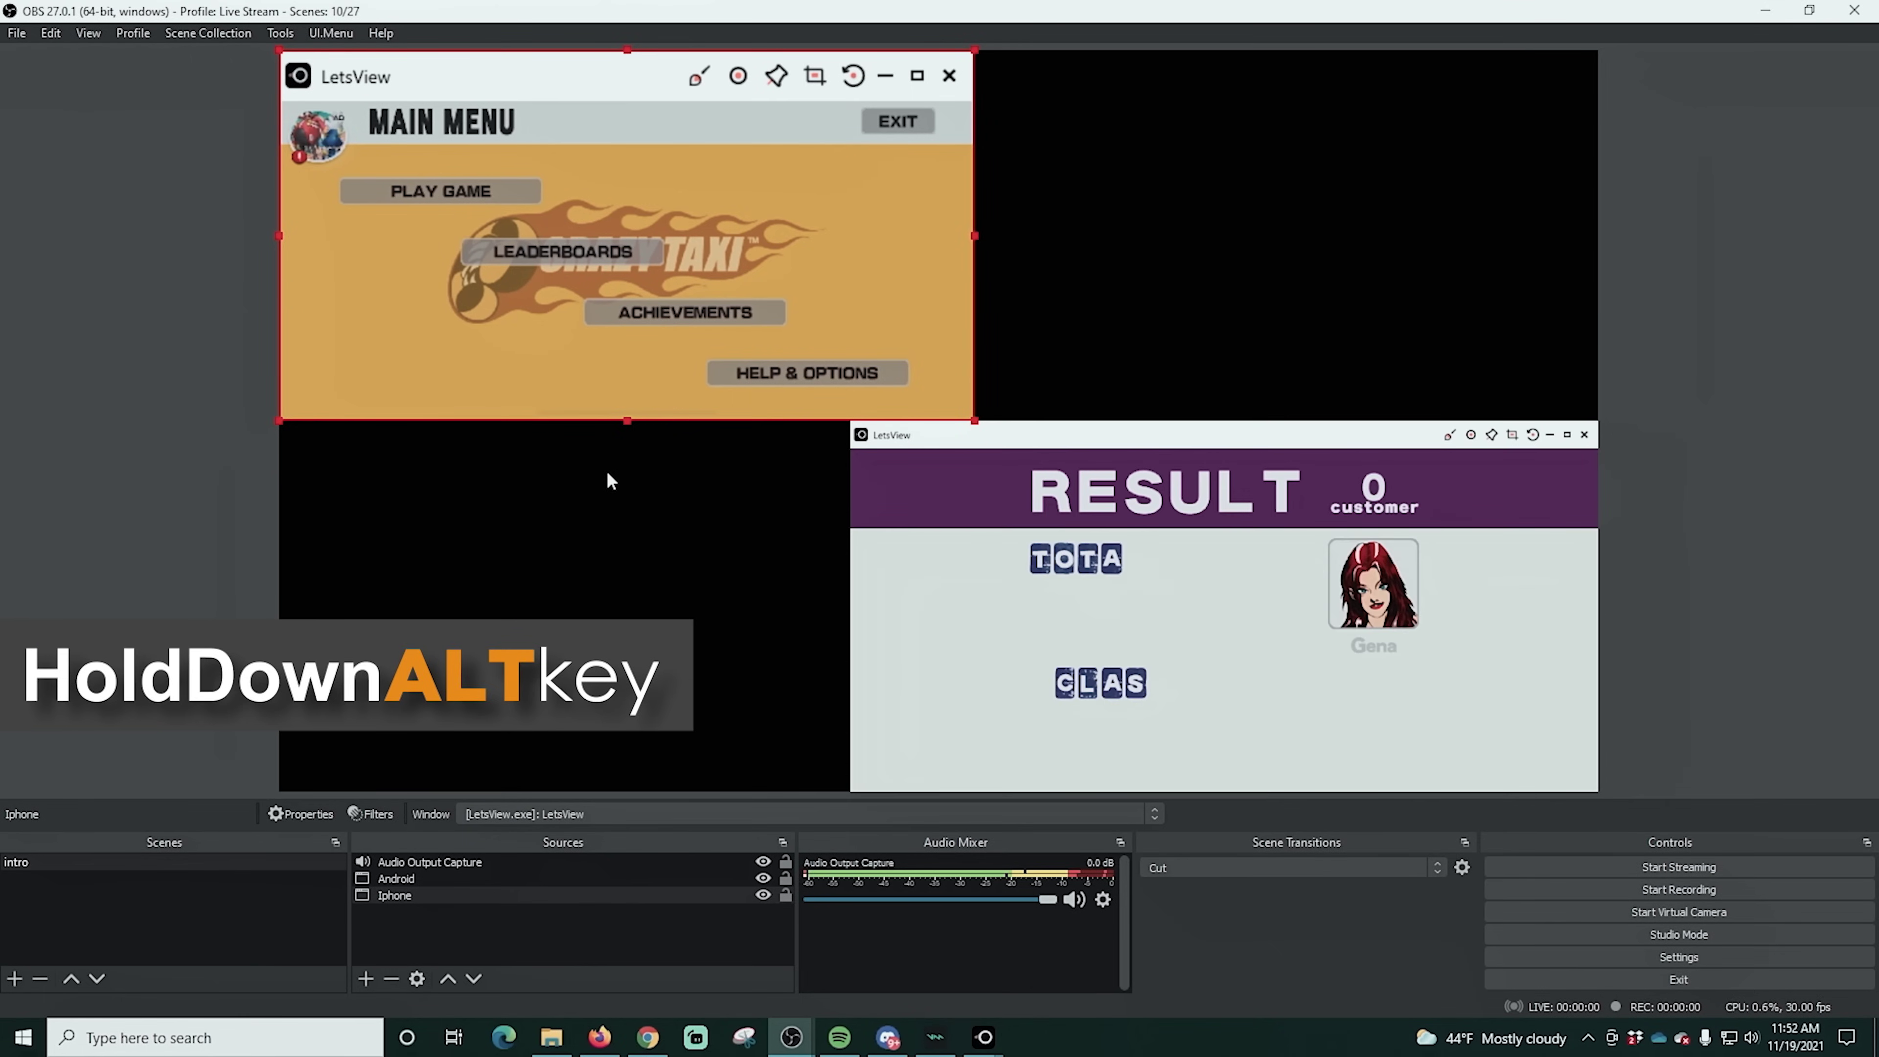